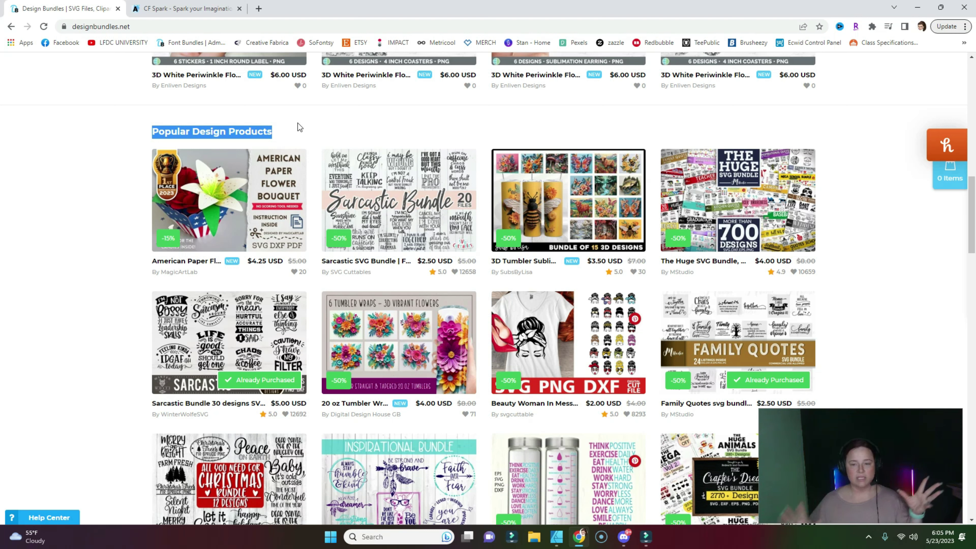
Open the 3D Tumbler Sublimation Wrap Flower Bundle from the popular products, look through its preview images, and return to the home page
{"action": "left_click", "coordinate": [89, 247]}
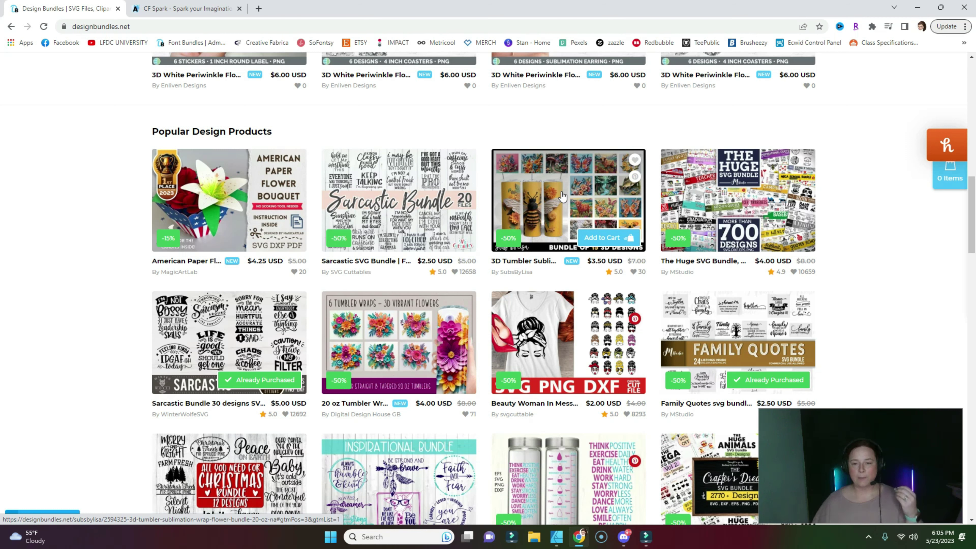
{"action": "left_click", "coordinate": [562, 196]}
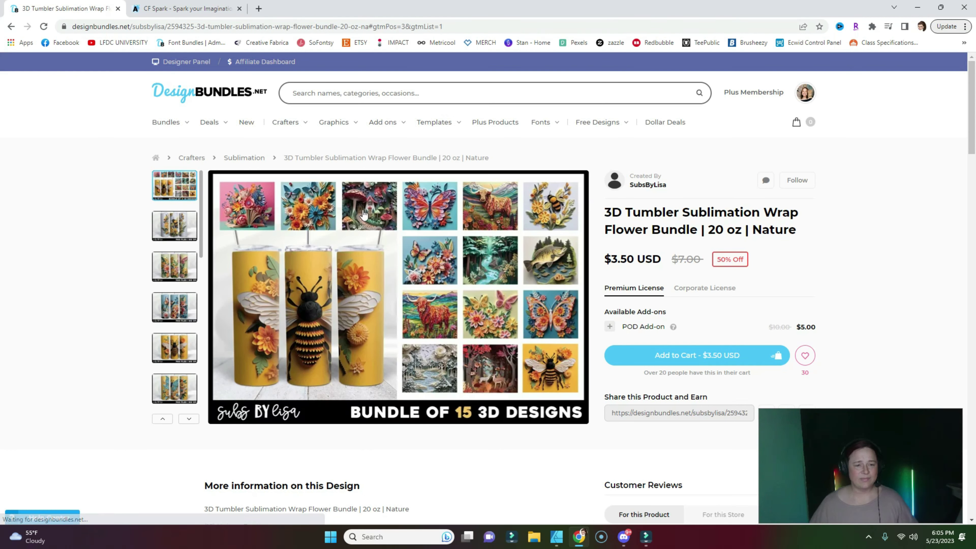
{"action": "left_click", "coordinate": [173, 232]}
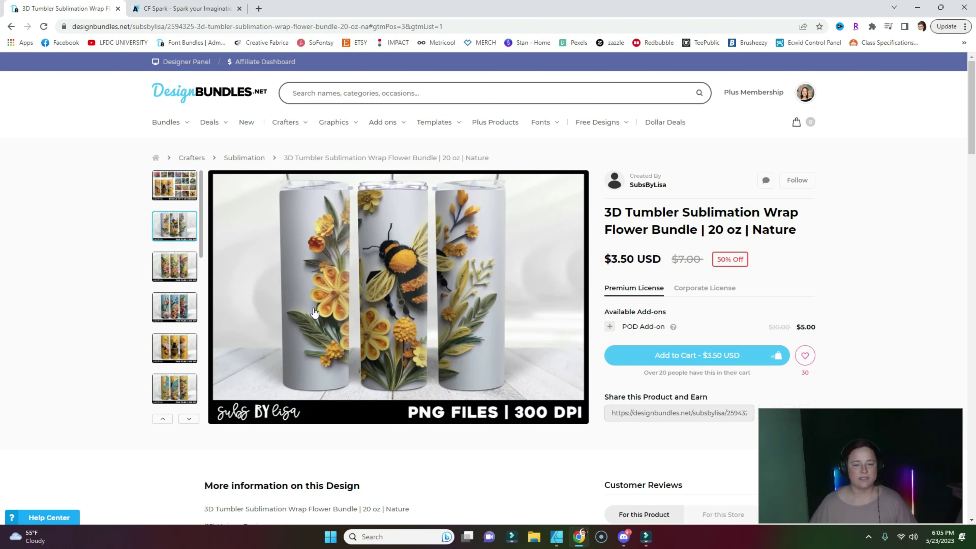
{"action": "left_click", "coordinate": [186, 272]}
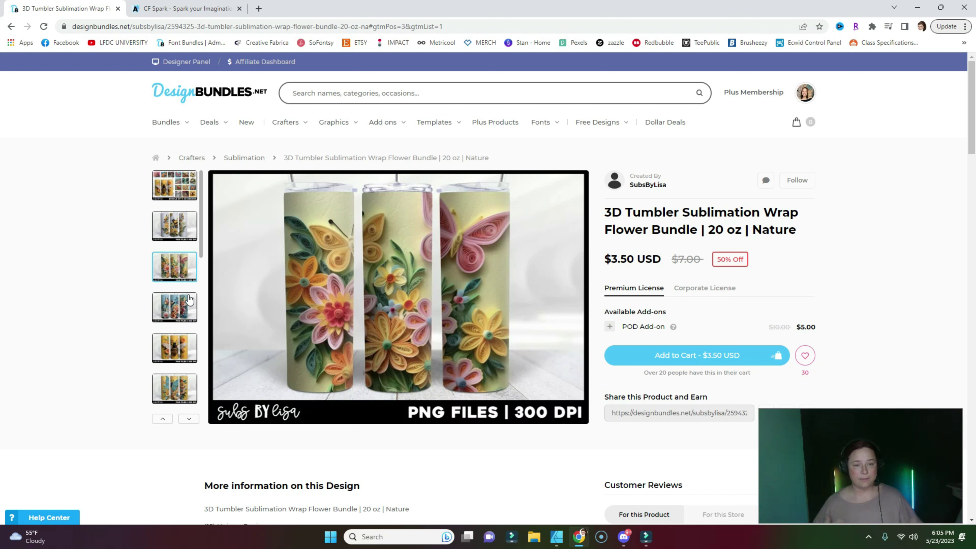
{"action": "left_click", "coordinate": [182, 308]}
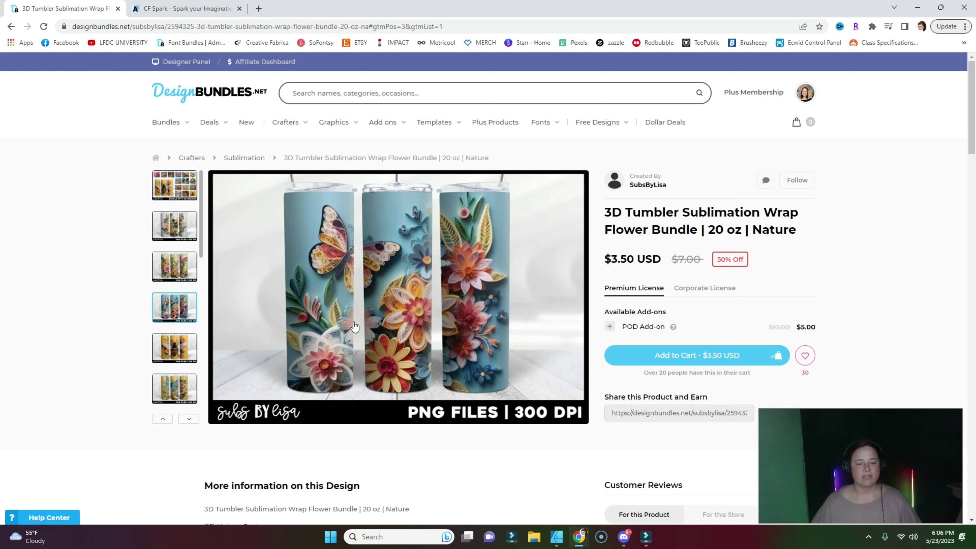
{"action": "left_click", "coordinate": [182, 356]}
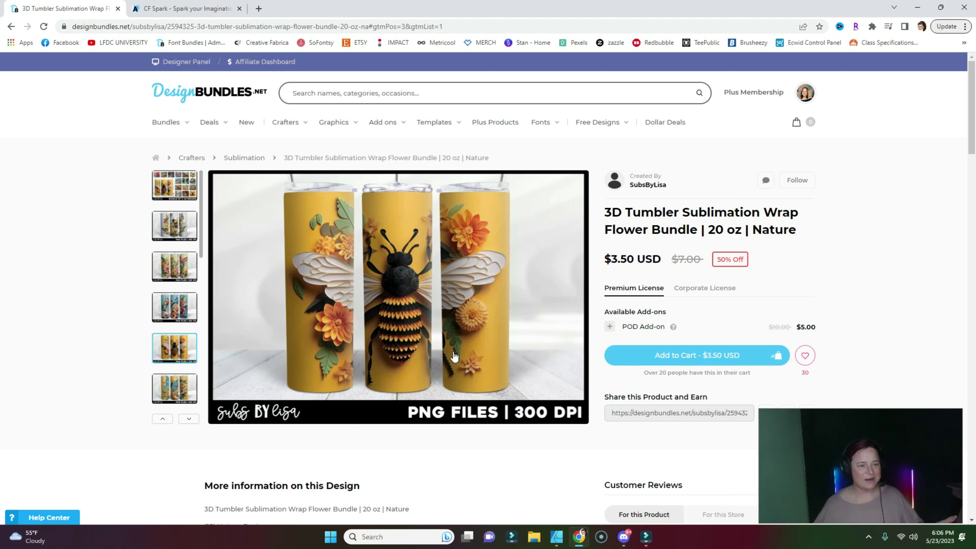
{"action": "left_click", "coordinate": [179, 378]}
{"action": "left_click", "coordinate": [172, 306]}
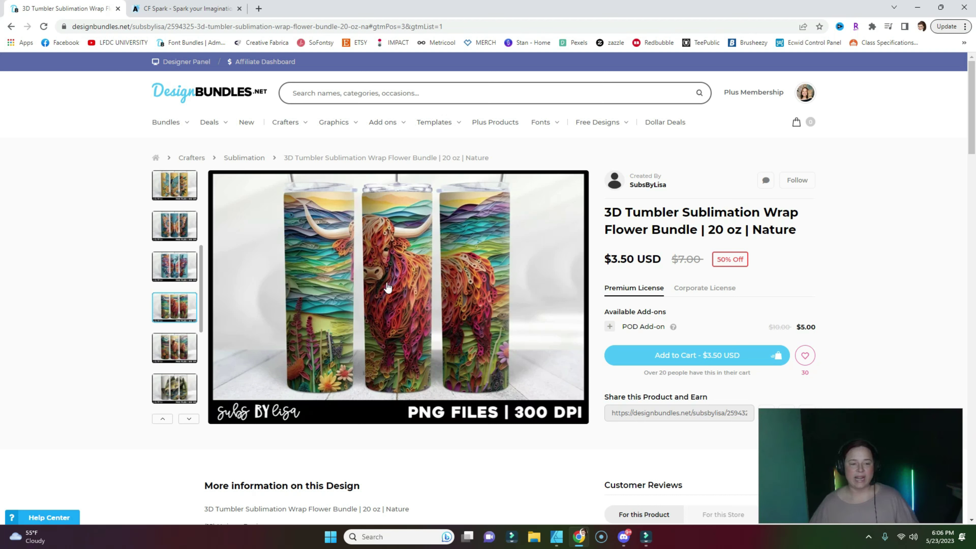
{"action": "left_click", "coordinate": [162, 275]}
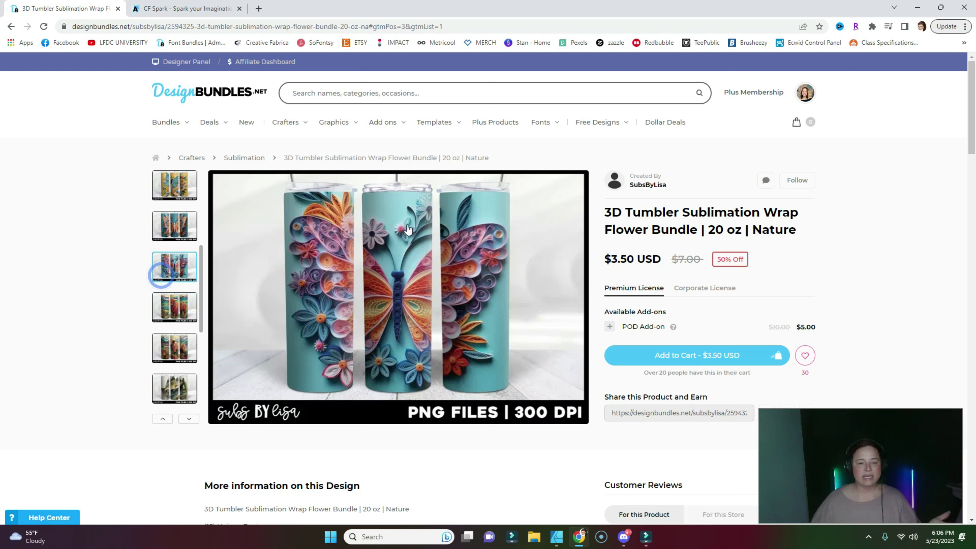
{"action": "left_click", "coordinate": [182, 389]}
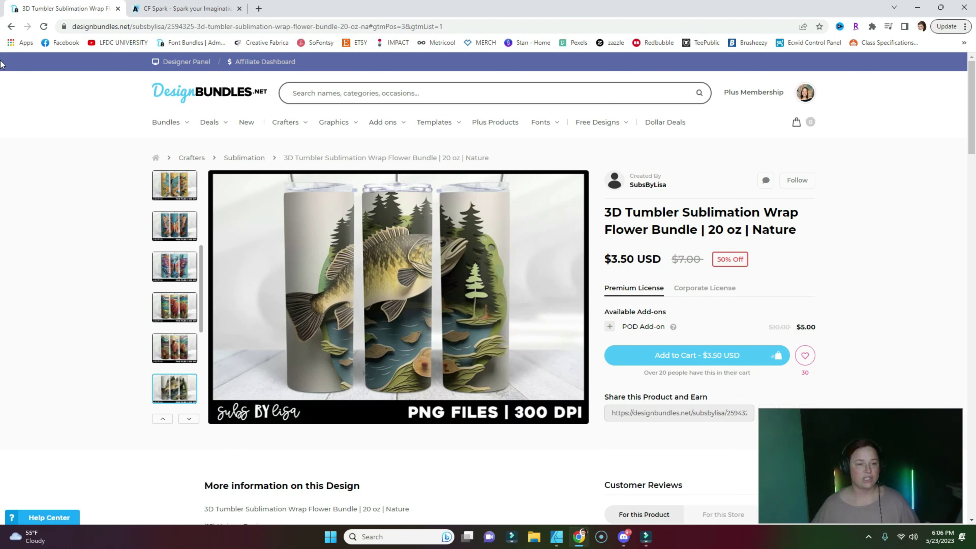
{"action": "scroll", "coordinate": [159, 207], "scroll_direction": "up", "scroll_amount": 5}
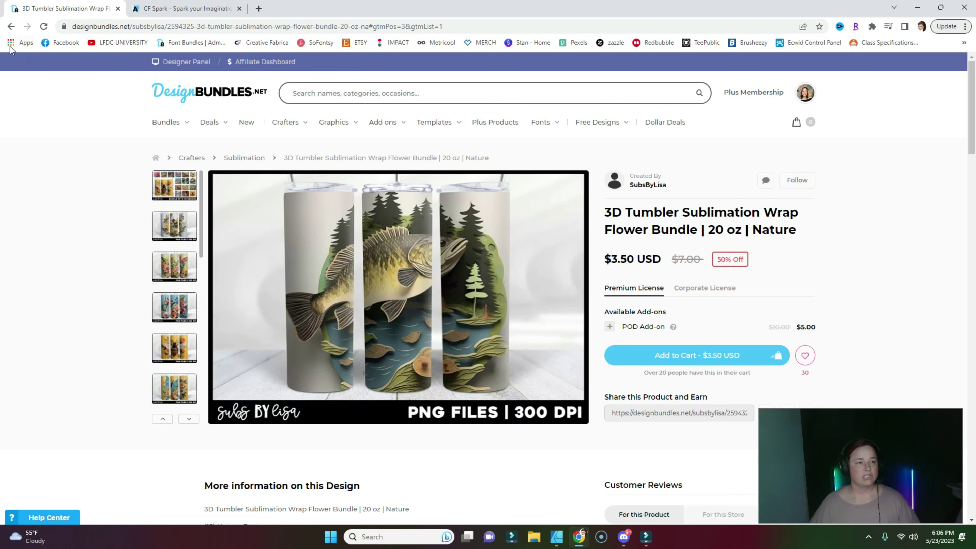
{"action": "left_click", "coordinate": [10, 26]}
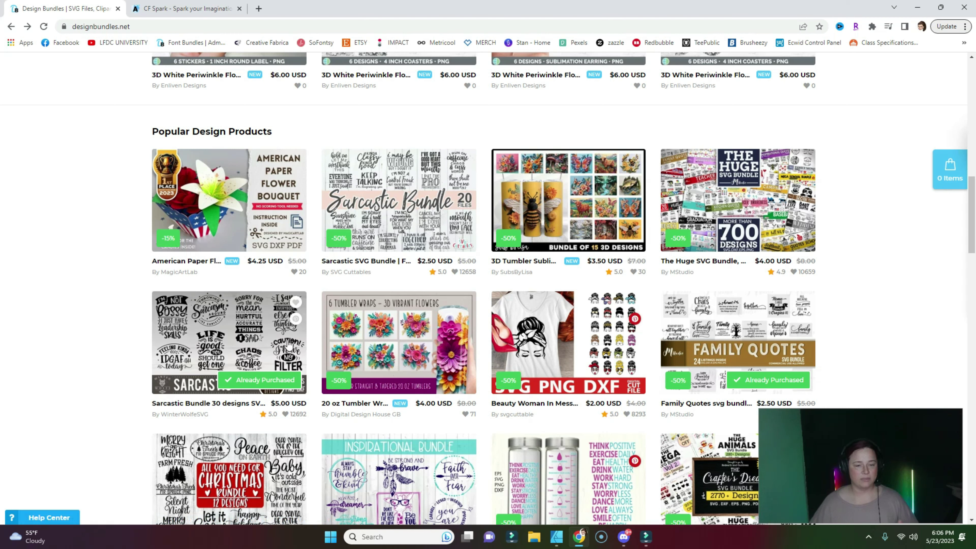
View the 20 oz Tumbler Wraps 3D Paper Flowers listing and the preview images of the 72 3D Flowers Tumbler Sublimation listing
{"action": "left_click", "coordinate": [384, 341]}
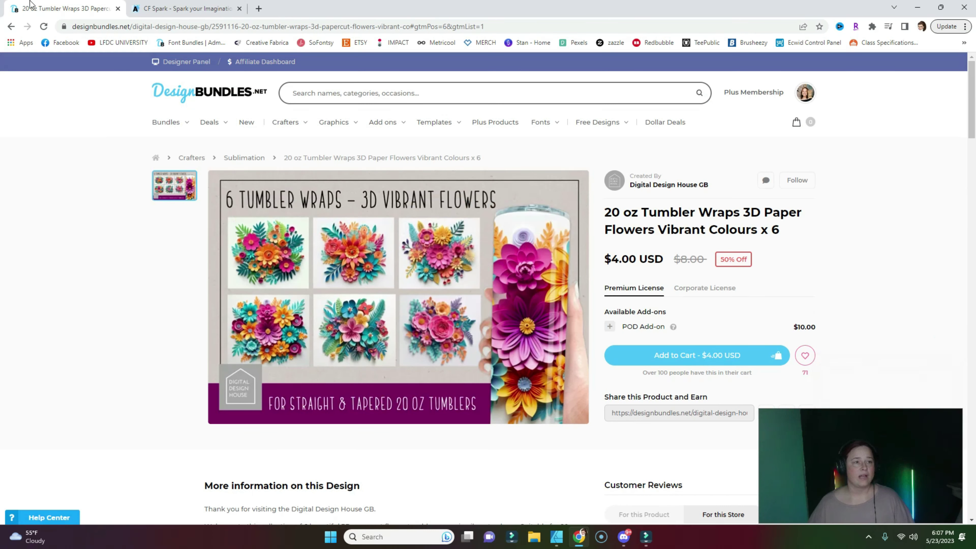
{"action": "left_click", "coordinate": [11, 26]}
{"action": "scroll", "coordinate": [72, 147], "scroll_direction": "down", "scroll_amount": 15}
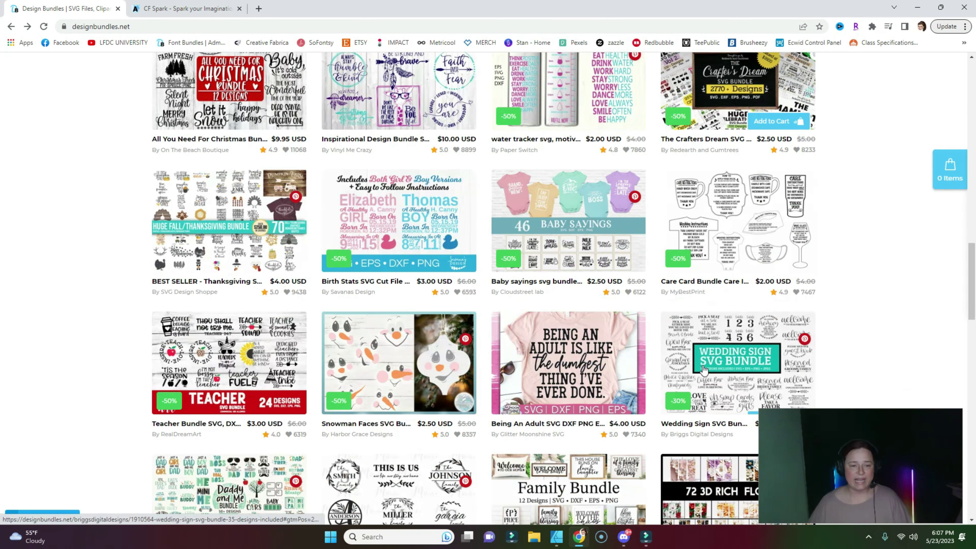
{"action": "scroll", "coordinate": [704, 370], "scroll_direction": "down", "scroll_amount": 5}
{"action": "left_click", "coordinate": [752, 289]}
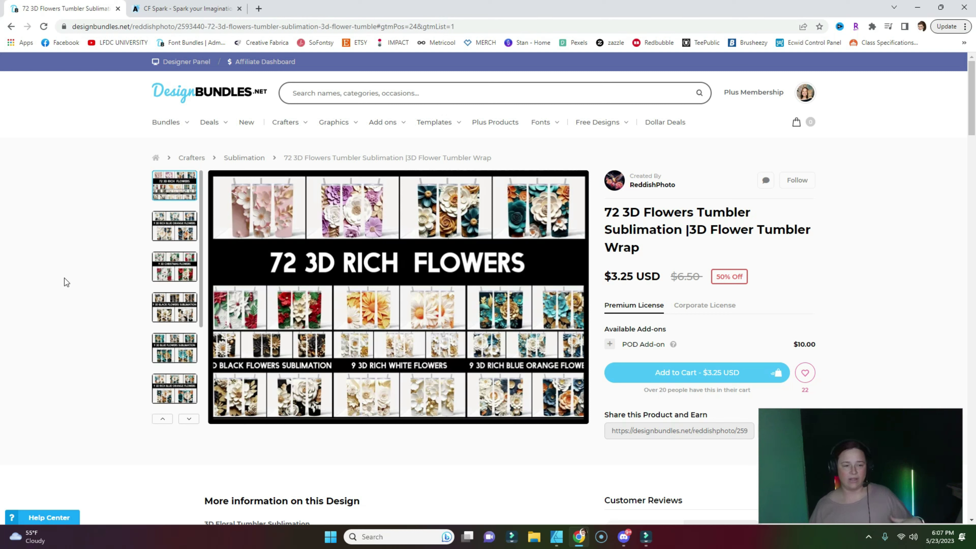
{"action": "left_click", "coordinate": [165, 226]}
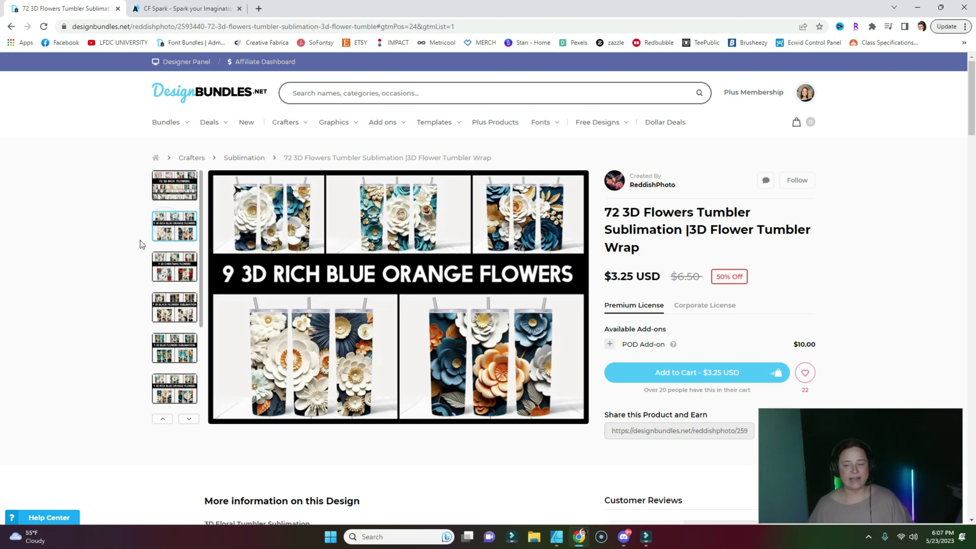
{"action": "left_click", "coordinate": [175, 271]}
{"action": "left_click", "coordinate": [173, 348]}
{"action": "left_click", "coordinate": [167, 386]}
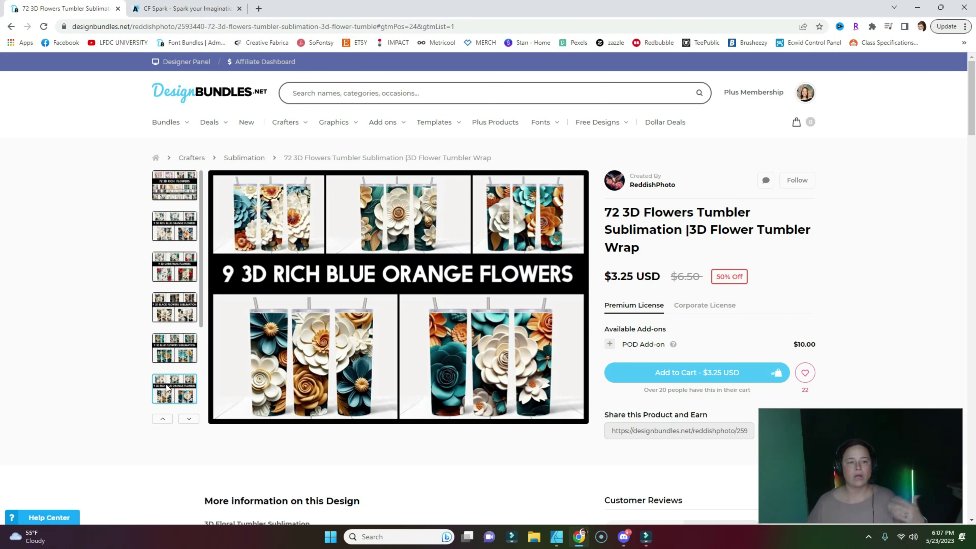
{"action": "left_click", "coordinate": [11, 26]}
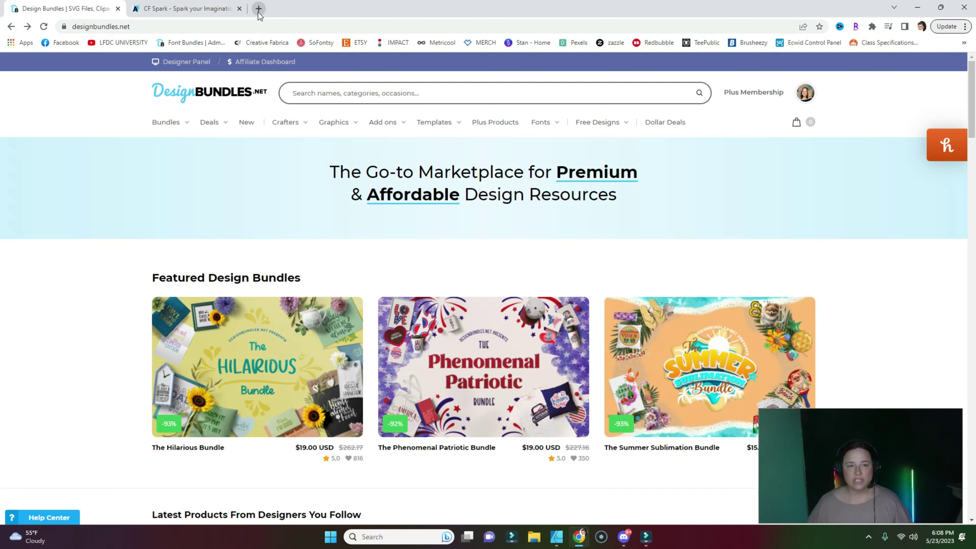
Open Etsy in a new browser tab and search for "digital tumbler wraps"
{"action": "left_click", "coordinate": [259, 12]}
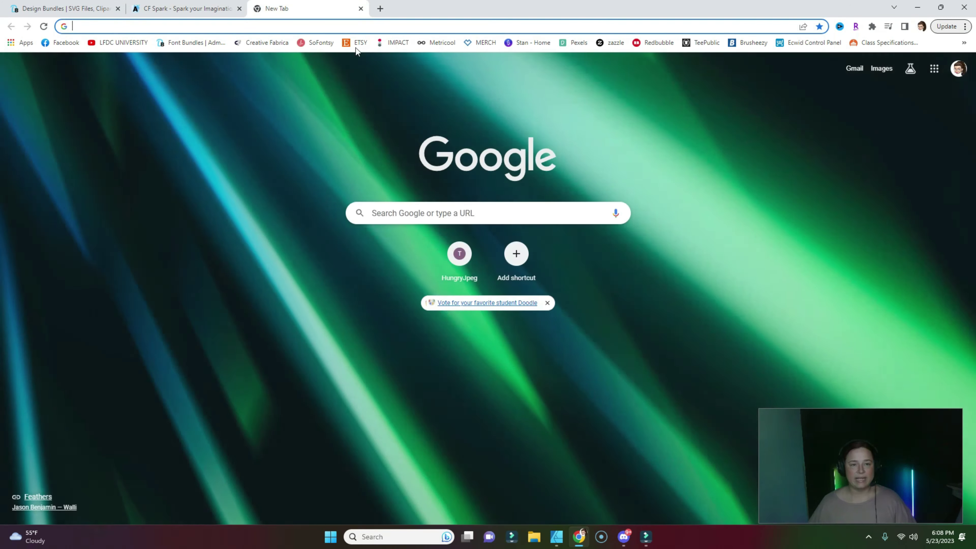
{"action": "left_click", "coordinate": [356, 45]}
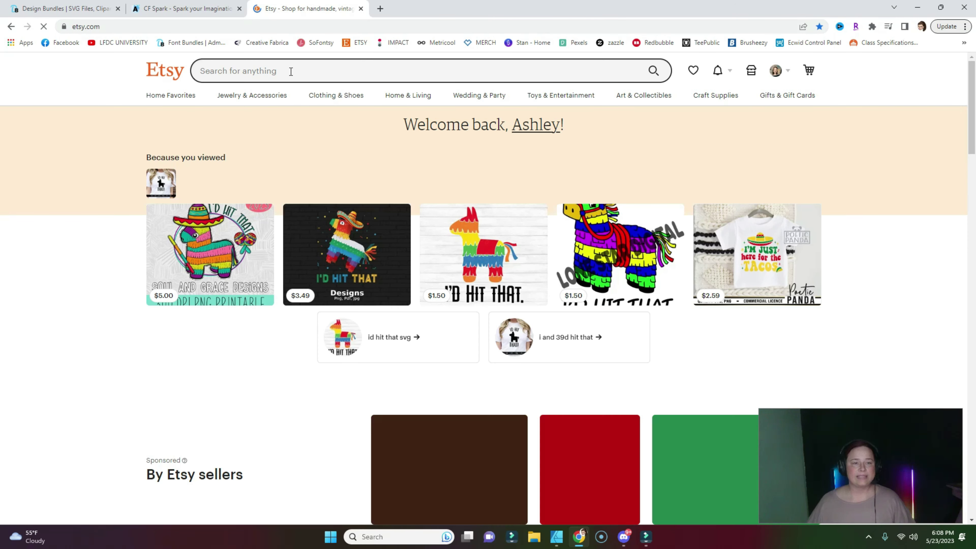
{"action": "left_click", "coordinate": [290, 71]}
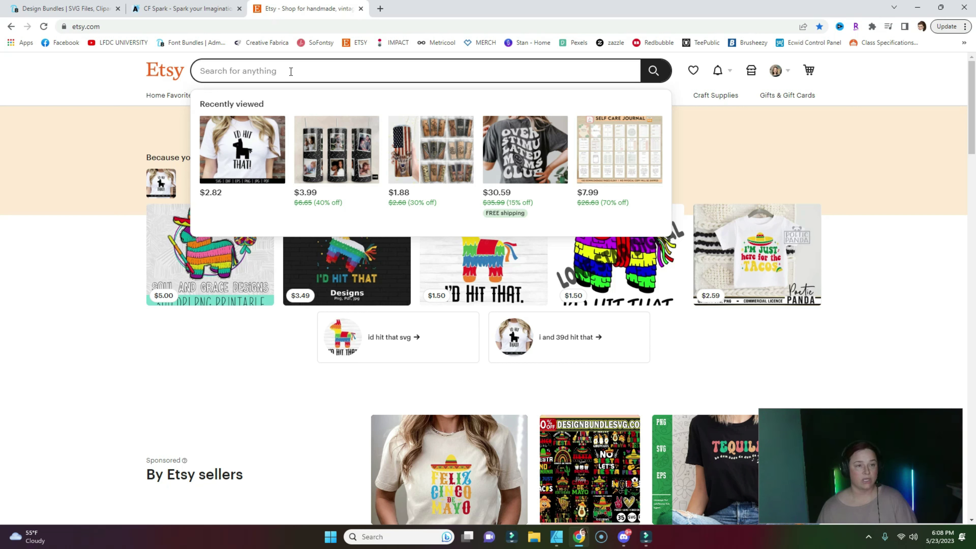
{"action": "type", "text": "digital "}
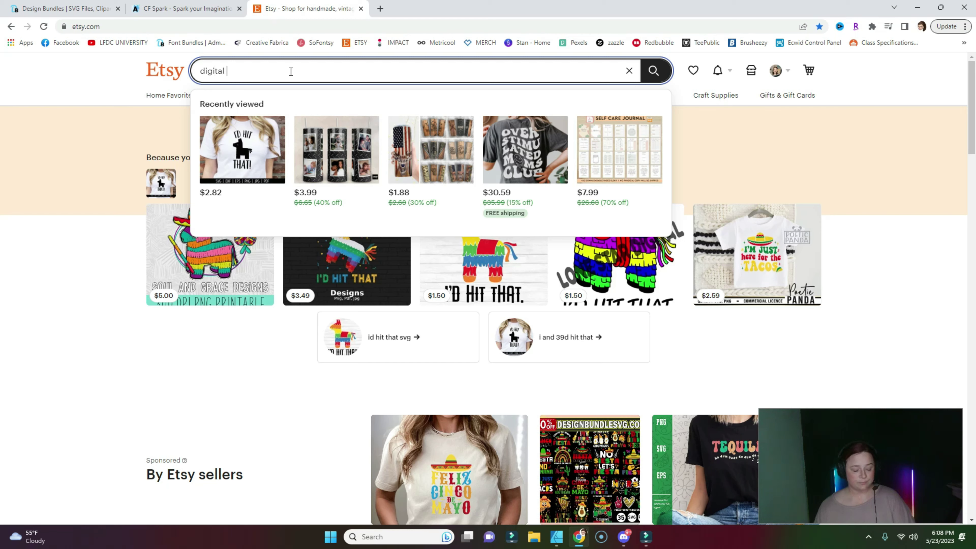
{"action": "type", "text": "tumbler wraps"}
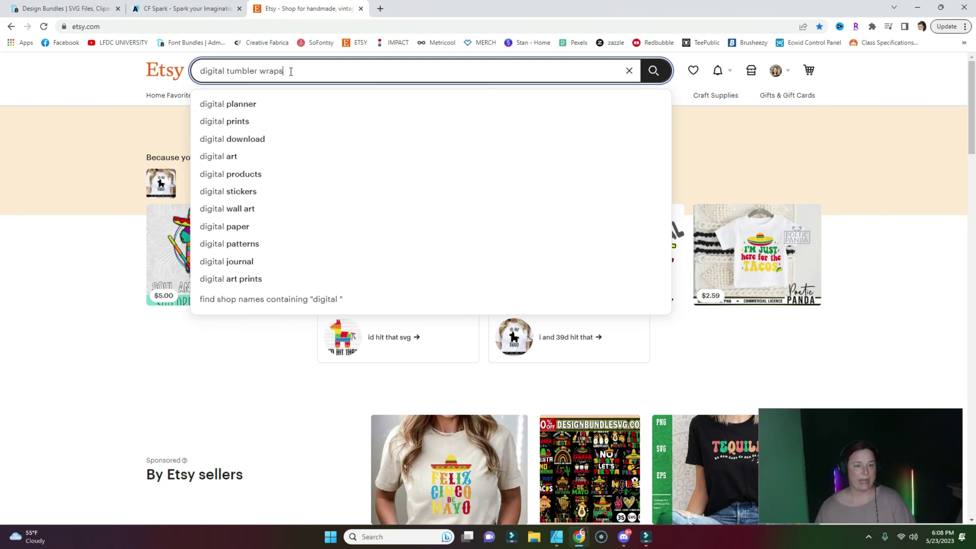
{"action": "key", "text": "Return"}
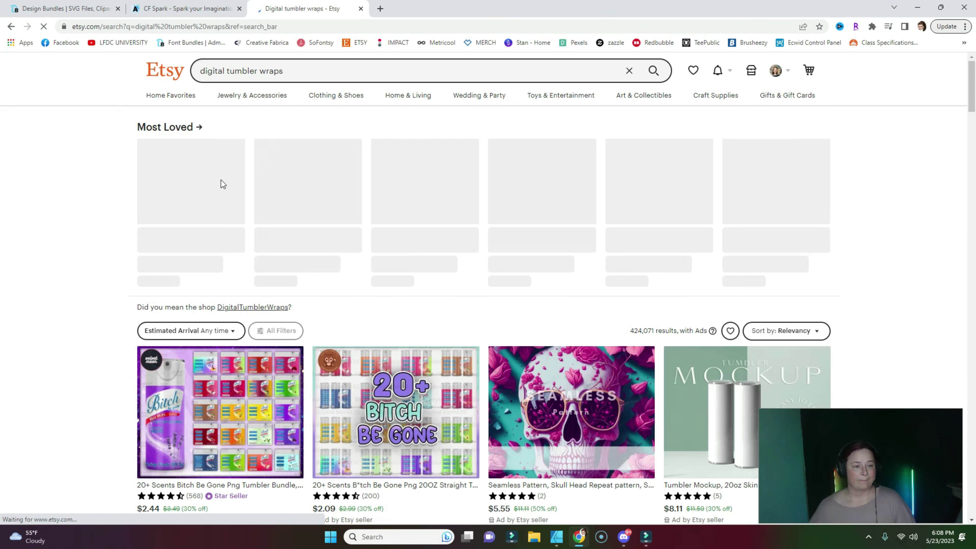
View the tapered and straight images of the 3D White Pink Flowers skinny tumbler listing from the search results, and close the listing
{"action": "scroll", "coordinate": [68, 162], "scroll_direction": "down", "scroll_amount": 6}
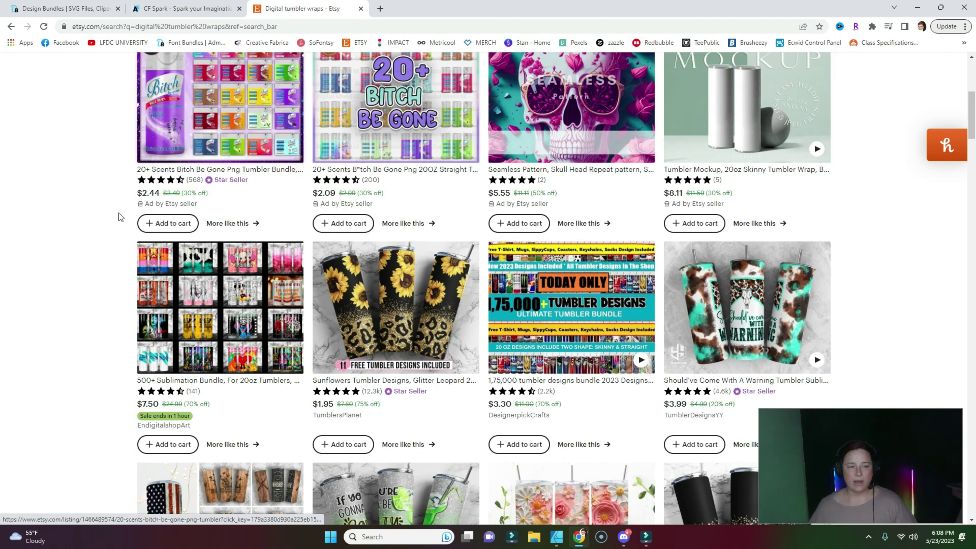
{"action": "scroll", "coordinate": [104, 230], "scroll_direction": "down", "scroll_amount": 3}
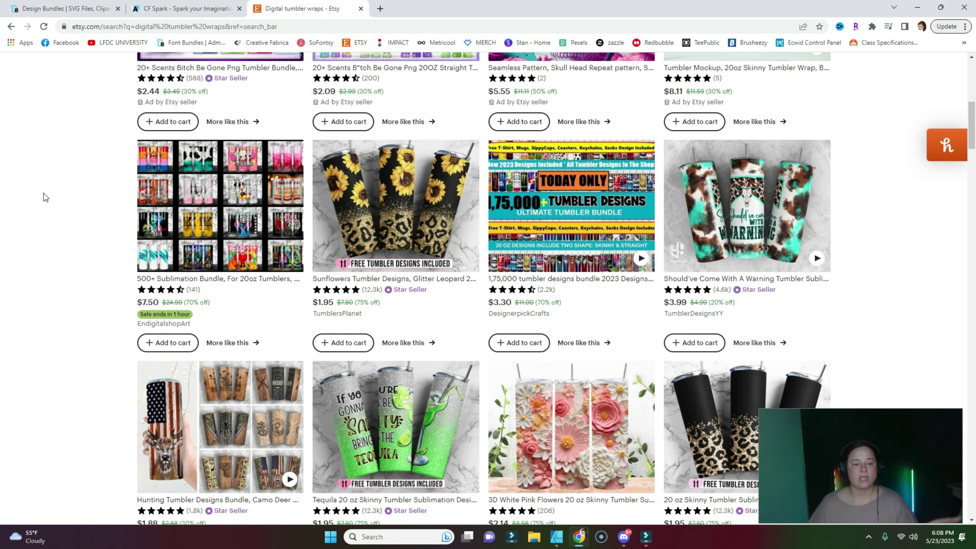
{"action": "scroll", "coordinate": [40, 226], "scroll_direction": "up", "scroll_amount": 10}
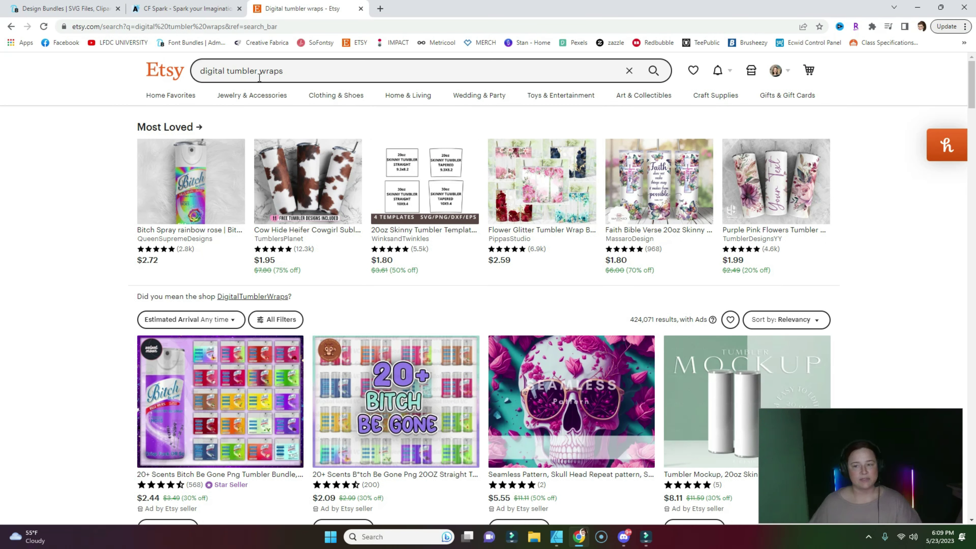
{"action": "scroll", "coordinate": [63, 330], "scroll_direction": "down", "scroll_amount": 5}
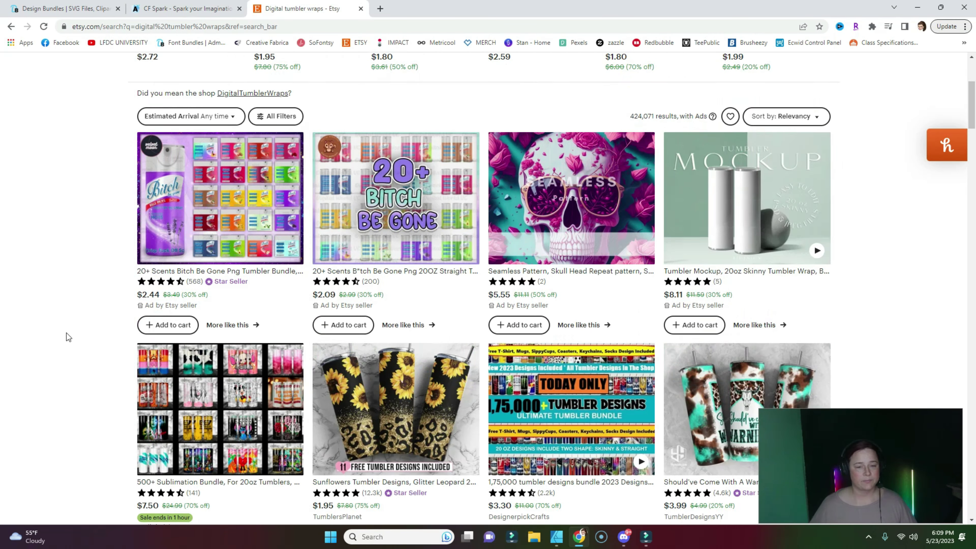
{"action": "scroll", "coordinate": [69, 341], "scroll_direction": "down", "scroll_amount": 10}
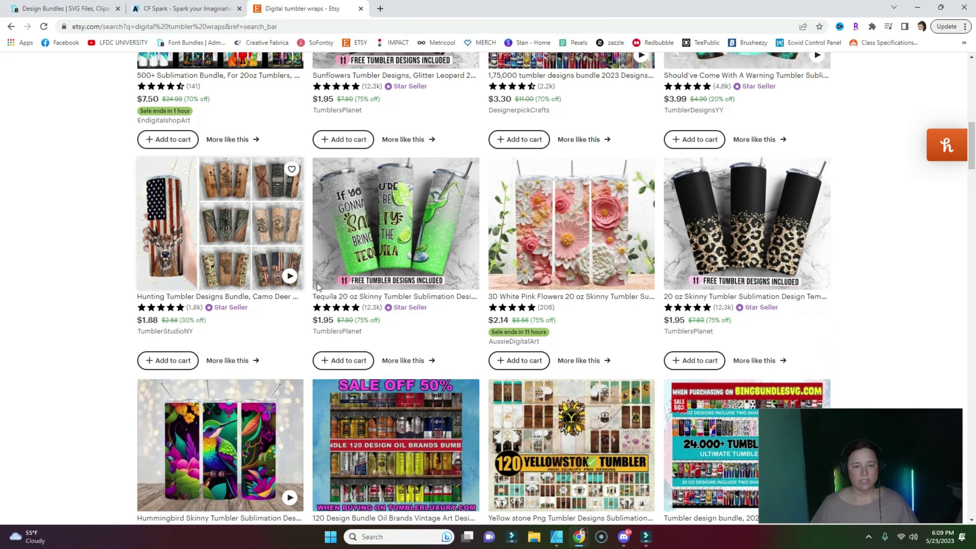
{"action": "left_click", "coordinate": [562, 221]}
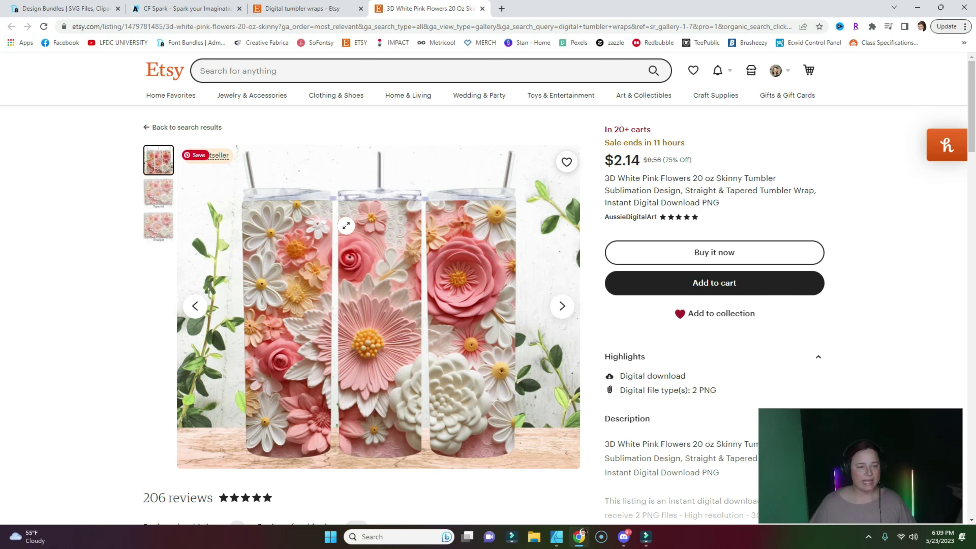
{"action": "left_click", "coordinate": [165, 198]}
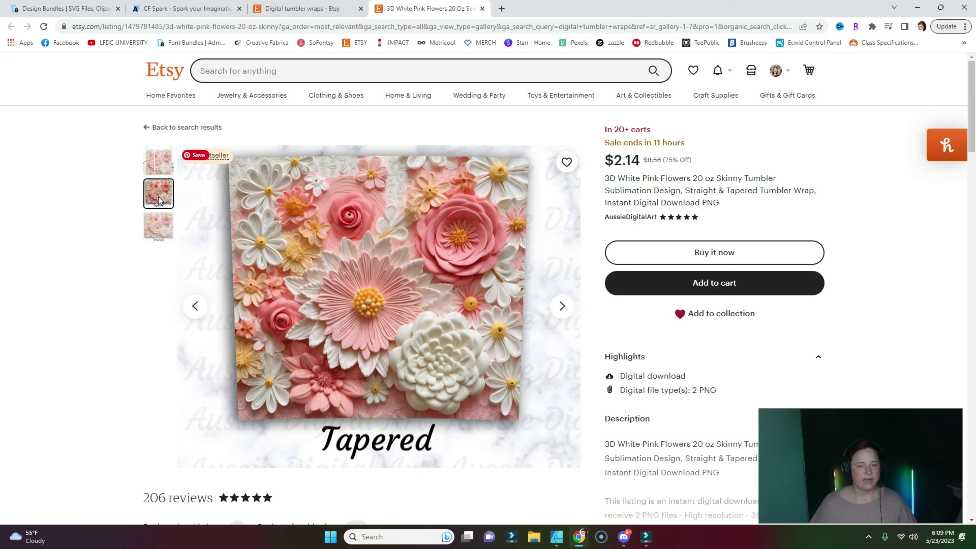
{"action": "left_click", "coordinate": [157, 221]}
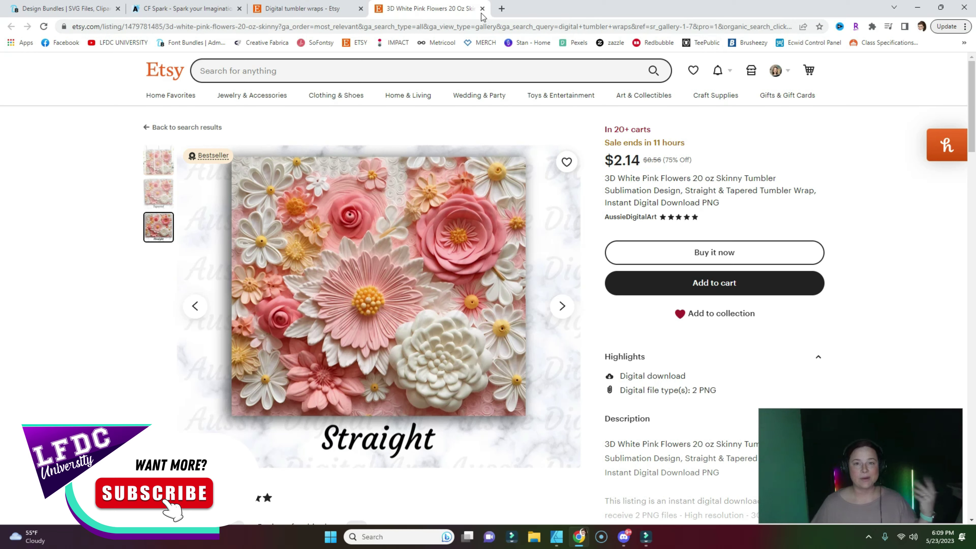
{"action": "left_click", "coordinate": [482, 8]}
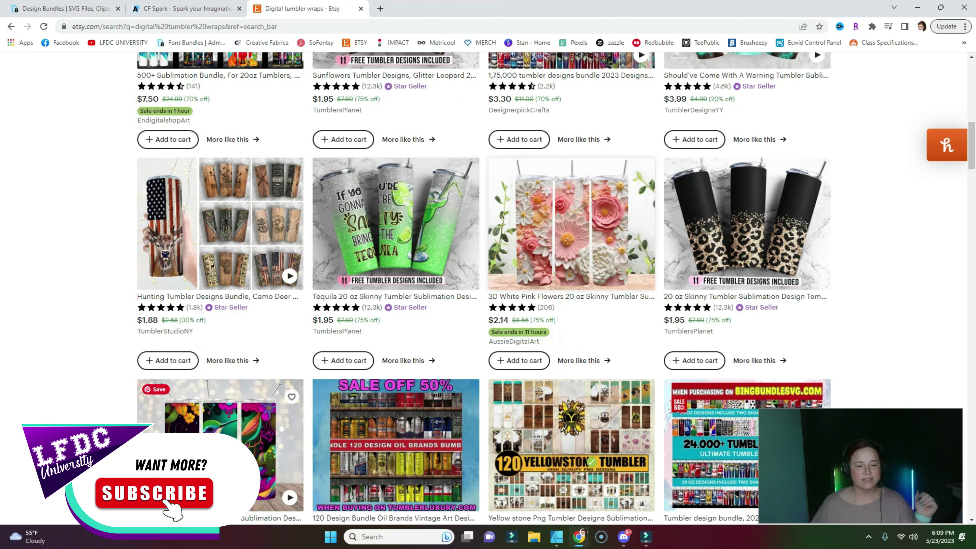
Open the 3D Floral Patterns Bundle listing from the search results and examine its reviews and item details
{"action": "key", "text": "ctrl+shift+t"}
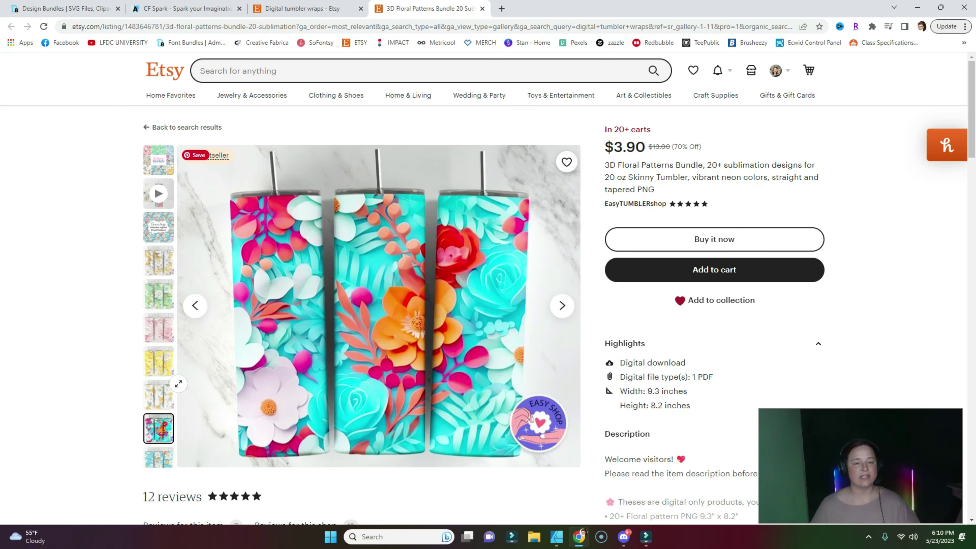
{"action": "scroll", "coordinate": [163, 384], "scroll_direction": "down", "scroll_amount": 5}
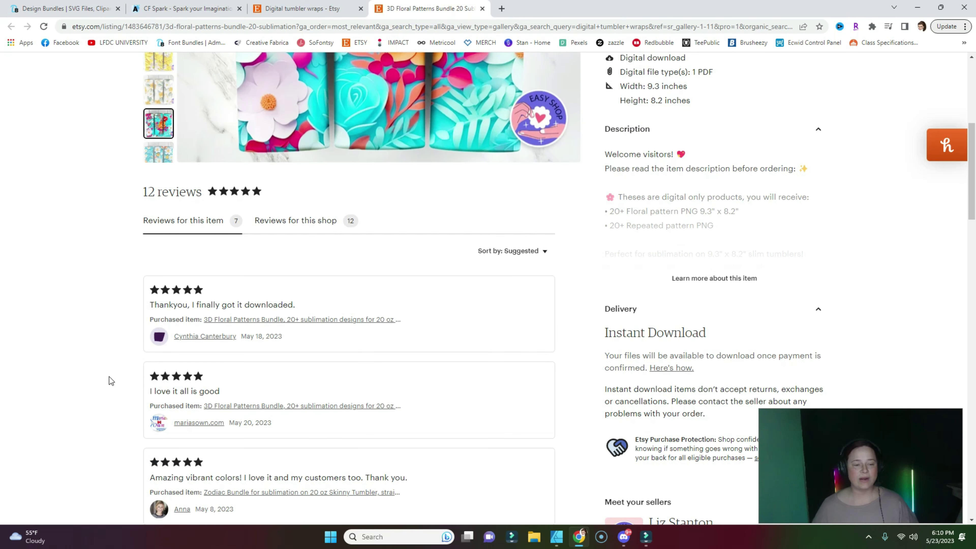
{"action": "scroll", "coordinate": [109, 377], "scroll_direction": "up", "scroll_amount": 5}
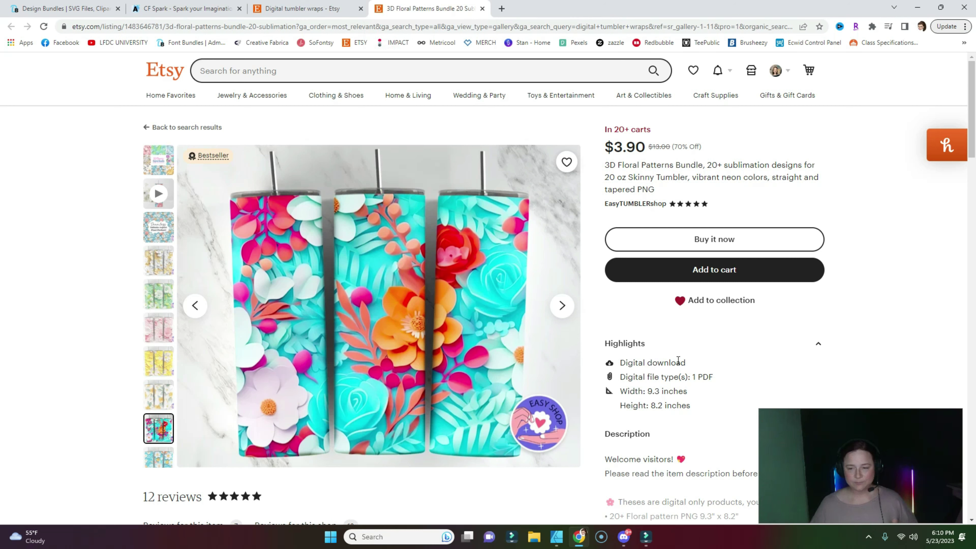
Expand the 3D Floral Patterns Bundle's item description, read its contents, specifications and terms of use, and close the listing
{"action": "scroll", "coordinate": [870, 291], "scroll_direction": "down", "scroll_amount": 2}
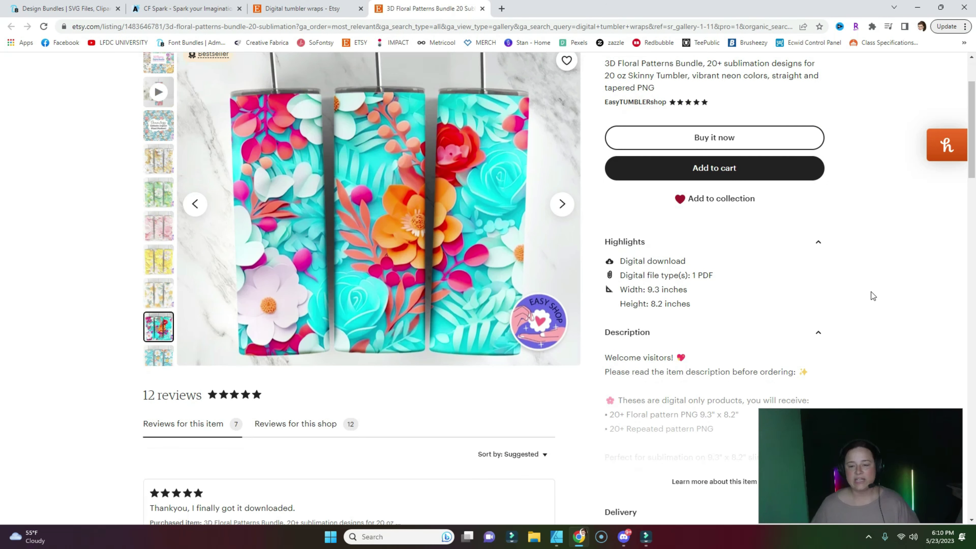
{"action": "scroll", "coordinate": [871, 292], "scroll_direction": "down", "scroll_amount": 2}
{"action": "left_click", "coordinate": [708, 379]}
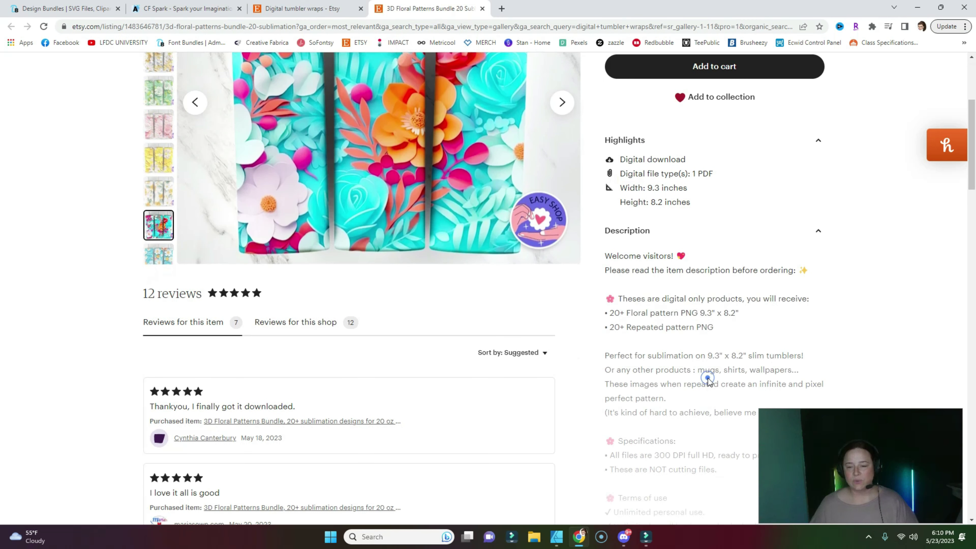
{"action": "scroll", "coordinate": [692, 400], "scroll_direction": "down", "scroll_amount": 2}
{"action": "scroll", "coordinate": [675, 422], "scroll_direction": "down", "scroll_amount": 1}
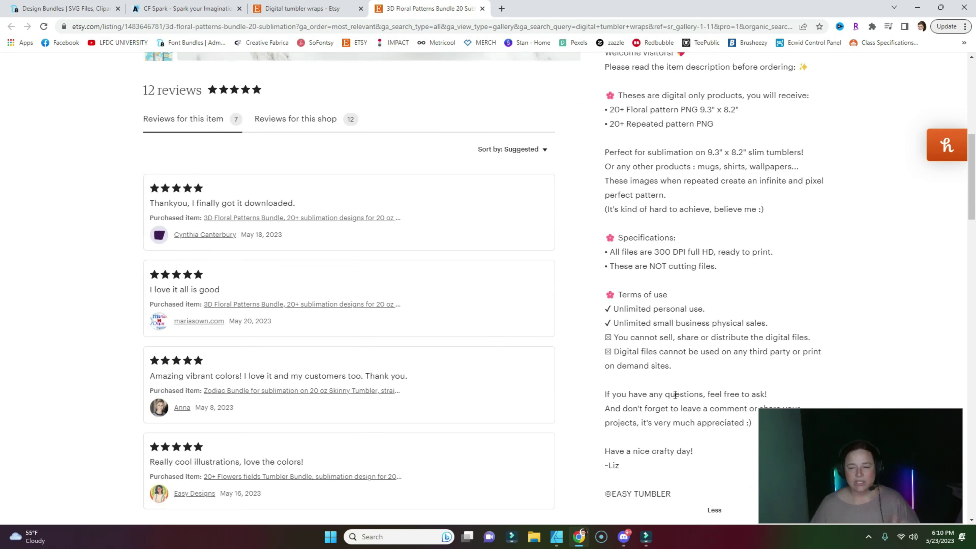
{"action": "scroll", "coordinate": [740, 267], "scroll_direction": "up", "scroll_amount": 1}
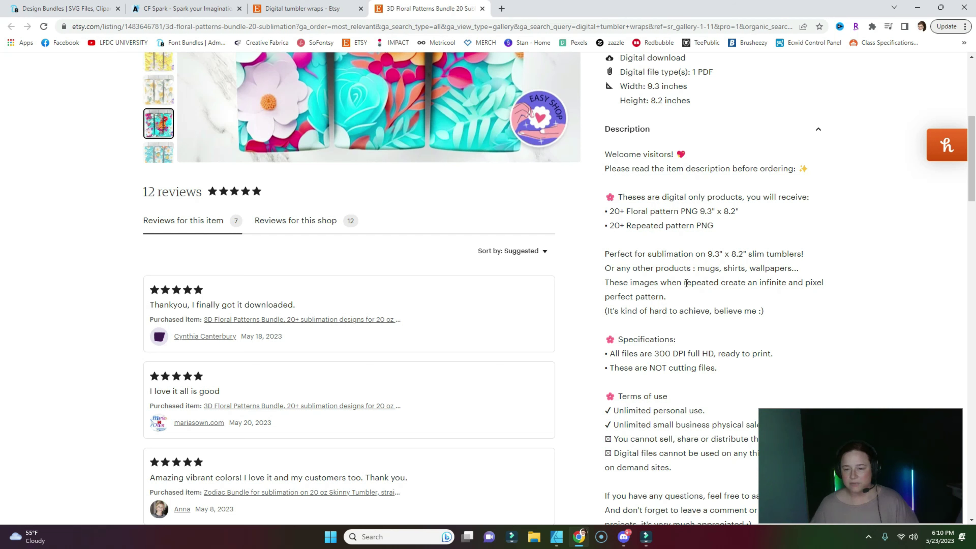
{"action": "scroll", "coordinate": [639, 287], "scroll_direction": "down", "scroll_amount": 2}
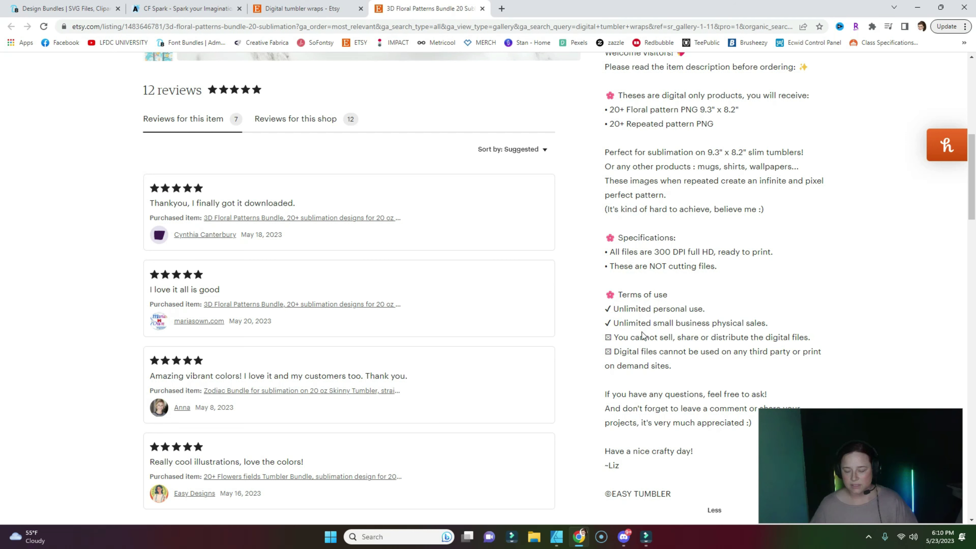
{"action": "scroll", "coordinate": [644, 403], "scroll_direction": "down", "scroll_amount": 2}
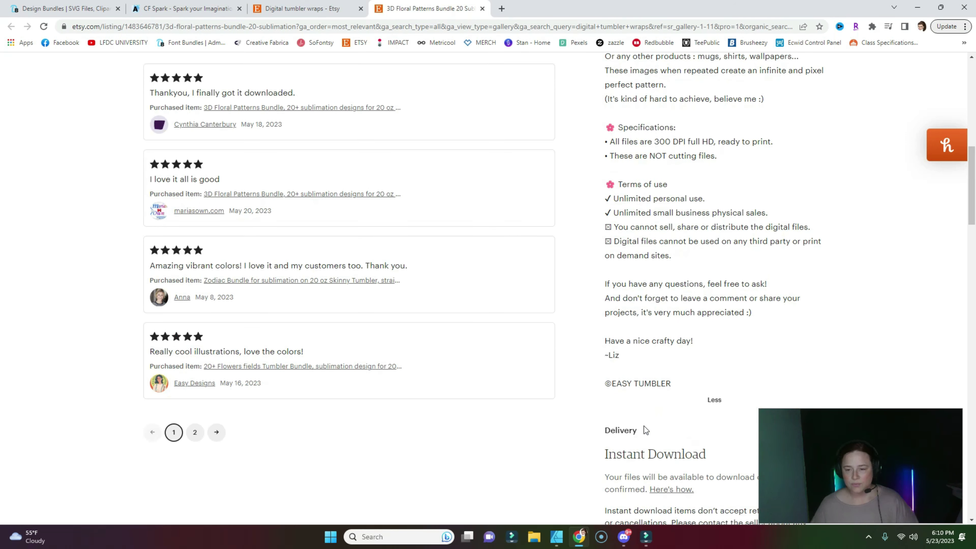
{"action": "scroll", "coordinate": [615, 423], "scroll_direction": "down", "scroll_amount": 2}
{"action": "scroll", "coordinate": [756, 350], "scroll_direction": "up", "scroll_amount": 2}
{"action": "scroll", "coordinate": [757, 351], "scroll_direction": "up", "scroll_amount": 15}
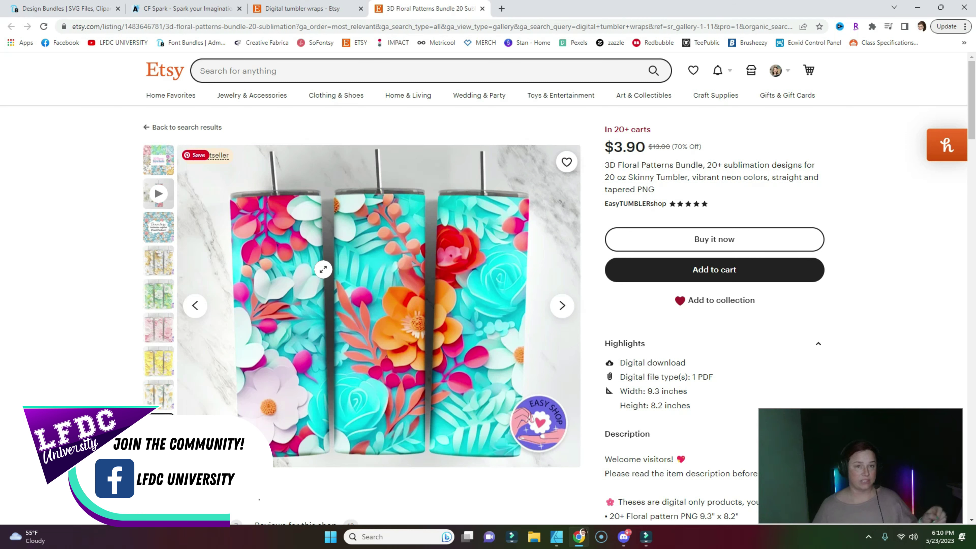
{"action": "left_click", "coordinate": [483, 8]}
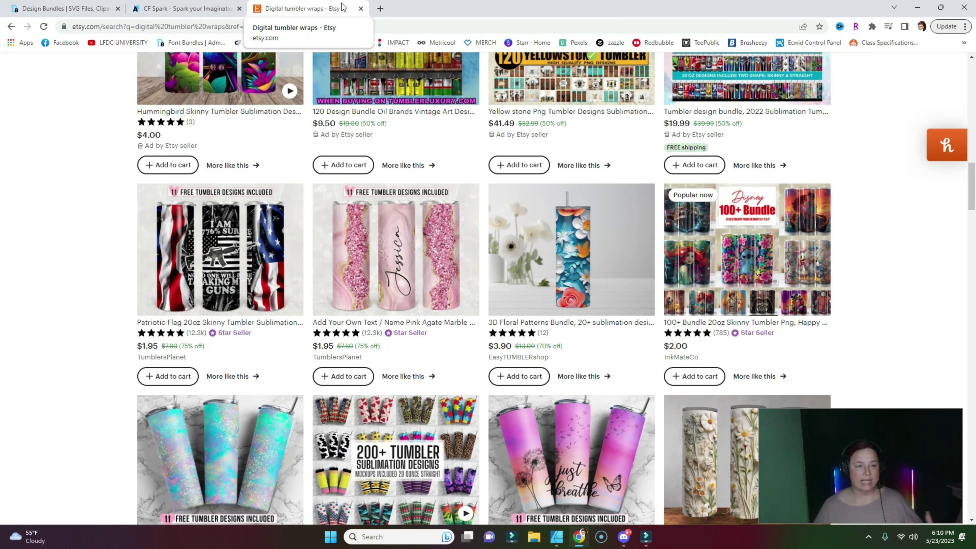
Switch to Design Bundles, open the 3D Tumbler Sublimation Wrap Flower Bundle listing, and check the Created By entry in its product information
{"action": "left_click", "coordinate": [68, 6]}
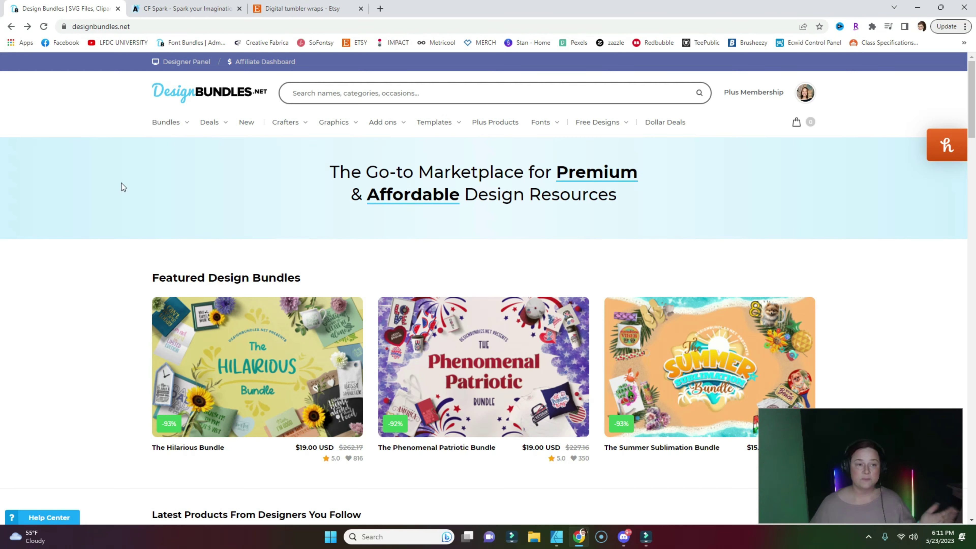
{"action": "scroll", "coordinate": [148, 261], "scroll_direction": "down", "scroll_amount": 10}
{"action": "scroll", "coordinate": [115, 252], "scroll_direction": "down", "scroll_amount": 5}
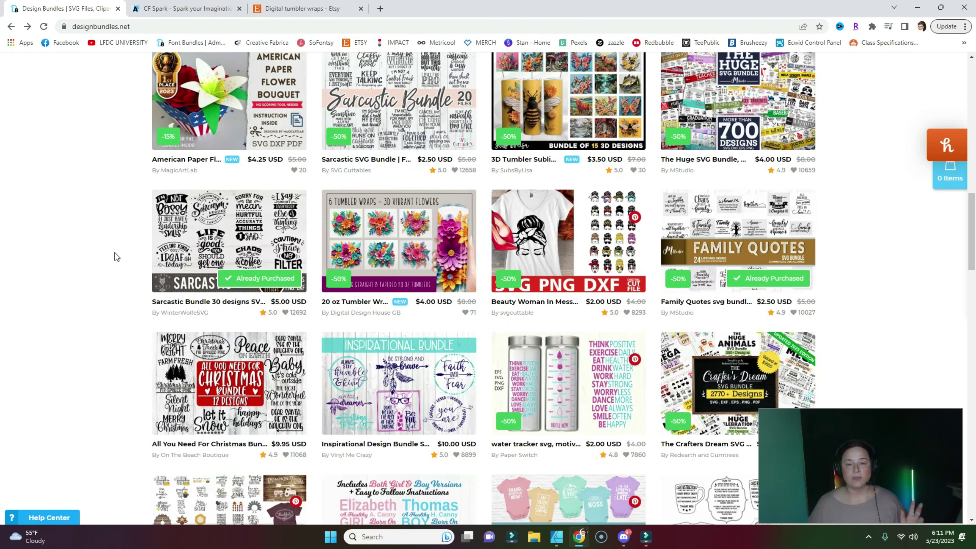
{"action": "left_click", "coordinate": [557, 75]}
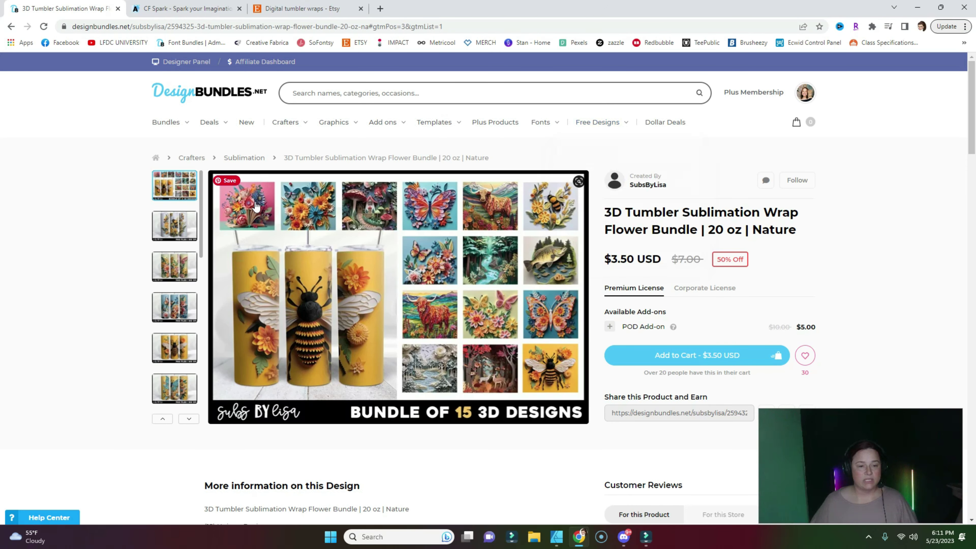
{"action": "scroll", "coordinate": [87, 304], "scroll_direction": "down", "scroll_amount": 5}
{"action": "scroll", "coordinate": [87, 303], "scroll_direction": "down", "scroll_amount": 6}
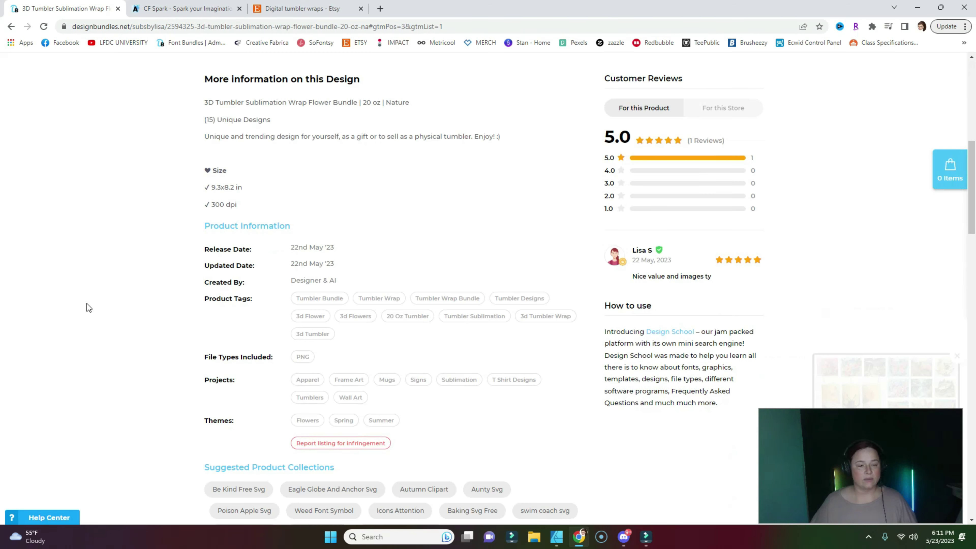
{"action": "left_click_drag", "start_coordinate": [205, 184], "coordinate": [339, 184]}
{"action": "left_click", "coordinate": [262, 182]}
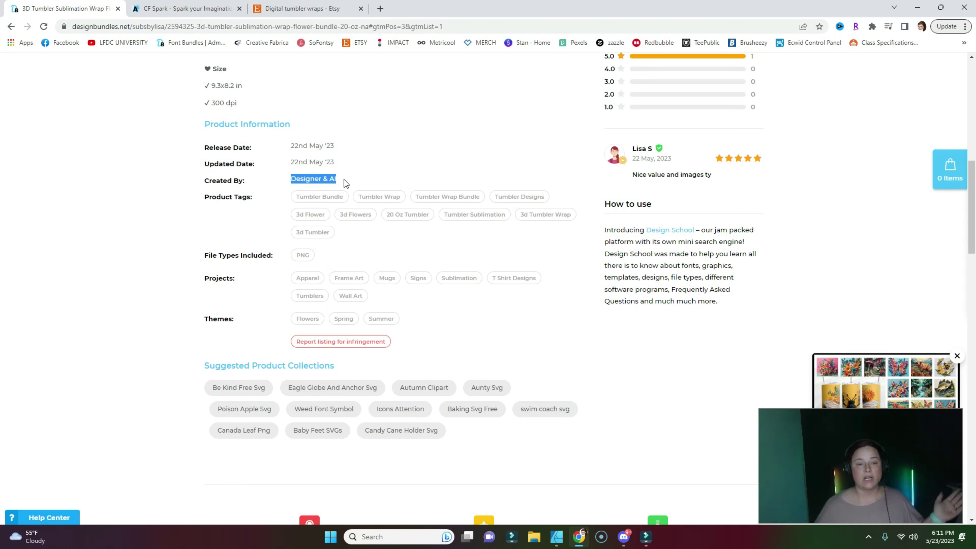
{"action": "scroll", "coordinate": [257, 209], "scroll_direction": "up", "scroll_amount": 10}
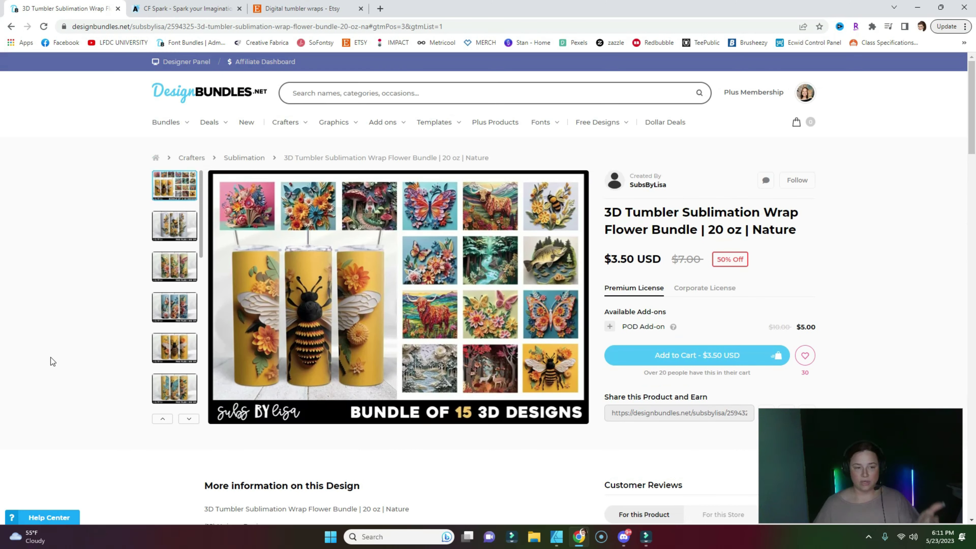
Return to the product list, open the 20 oz Tumbler Wraps 3D Paper Flowers Vibrant Colours x 6 listing, and check its Created By entry
{"action": "left_click", "coordinate": [11, 26]}
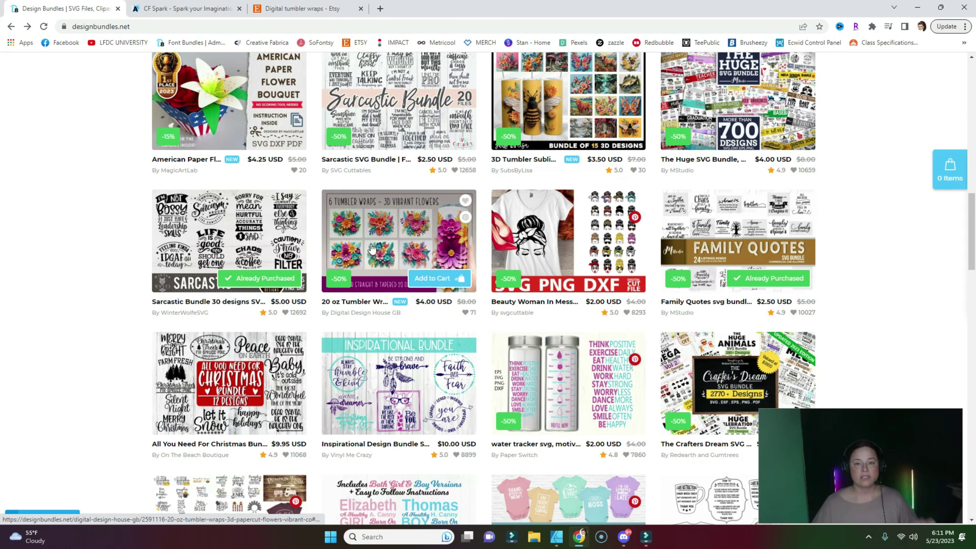
{"action": "left_click", "coordinate": [369, 229]}
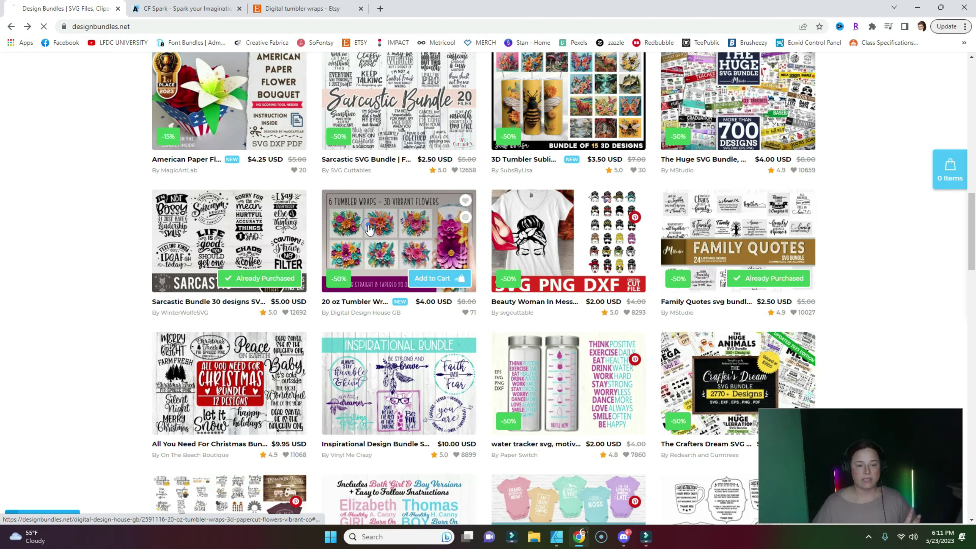
{"action": "scroll", "coordinate": [86, 332], "scroll_direction": "down", "scroll_amount": 8}
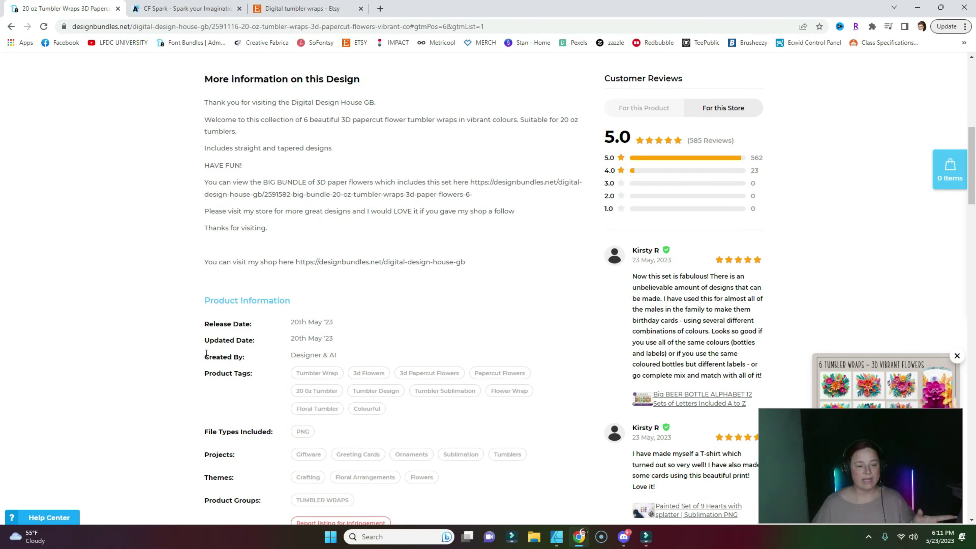
{"action": "triple_click", "coordinate": [213, 358]}
{"action": "left_click_drag", "start_coordinate": [234, 358], "coordinate": [289, 354]}
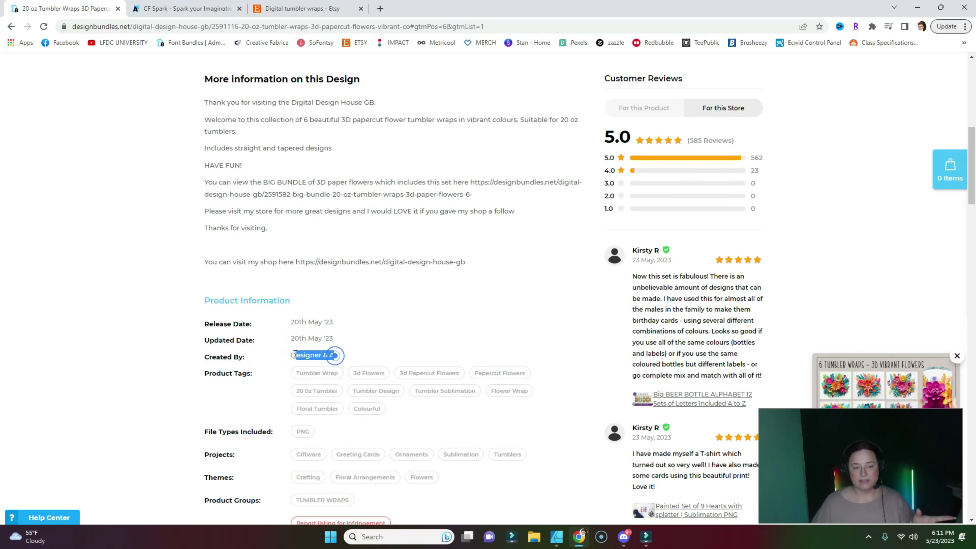
{"action": "left_click", "coordinate": [346, 359]}
{"action": "scroll", "coordinate": [141, 298], "scroll_direction": "up", "scroll_amount": 6}
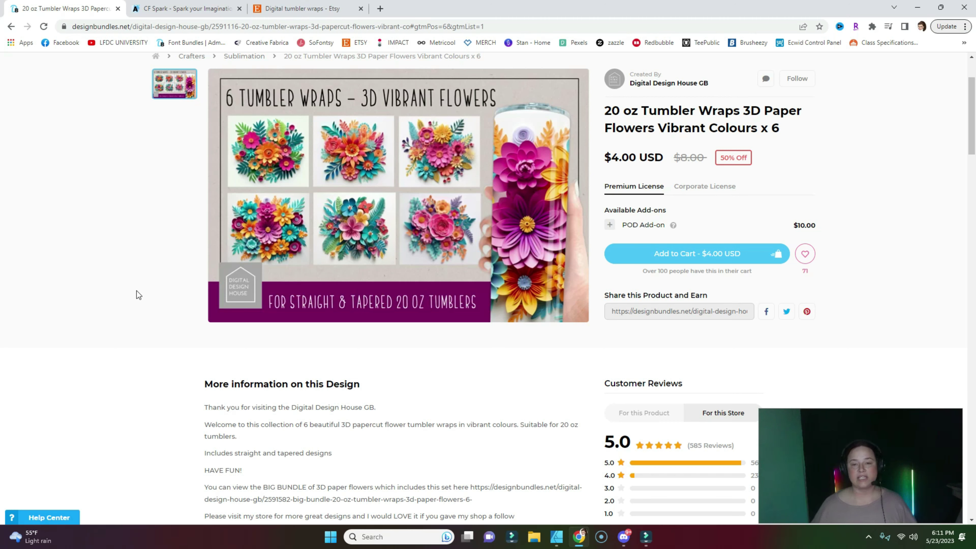
{"action": "scroll", "coordinate": [136, 291], "scroll_direction": "down", "scroll_amount": 10}
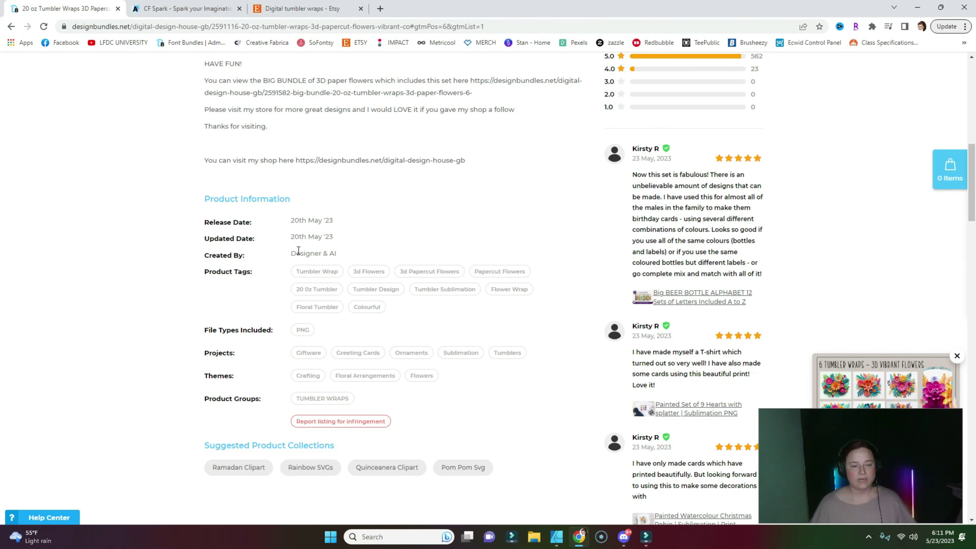
{"action": "left_click_drag", "start_coordinate": [291, 253], "coordinate": [338, 251]}
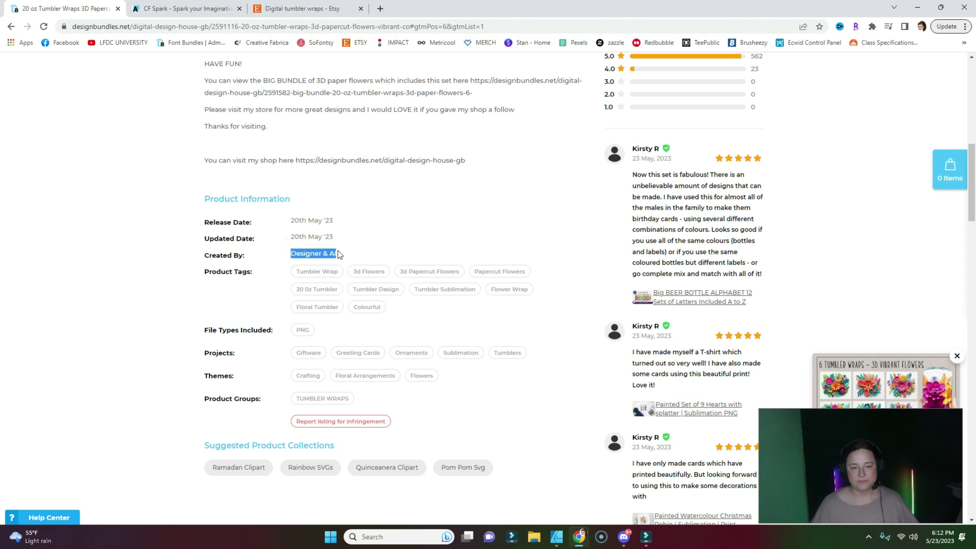
{"action": "left_click", "coordinate": [164, 218]}
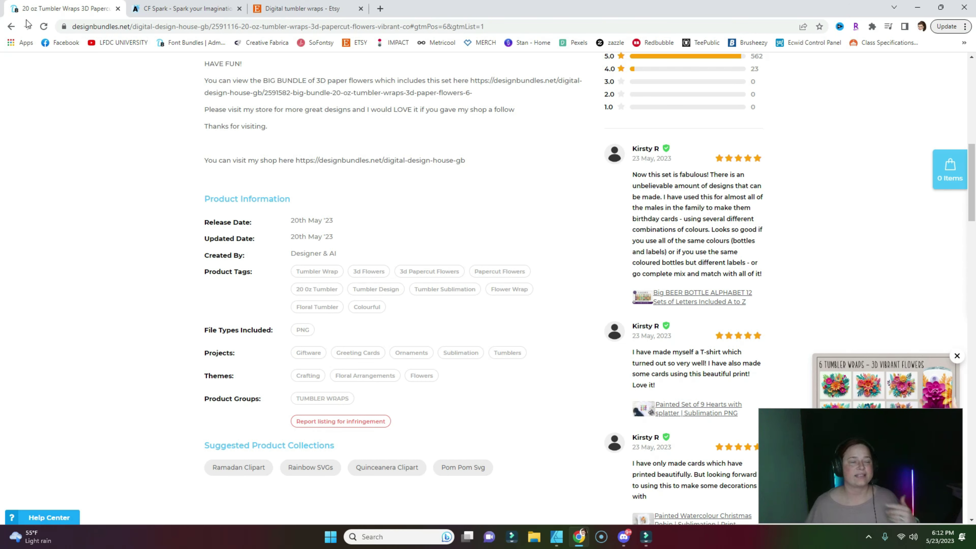
Return to the product list, open the 72 3D Flowers Tumbler Sublimation listing, and check its size details and Created By entry
{"action": "left_click", "coordinate": [10, 26]}
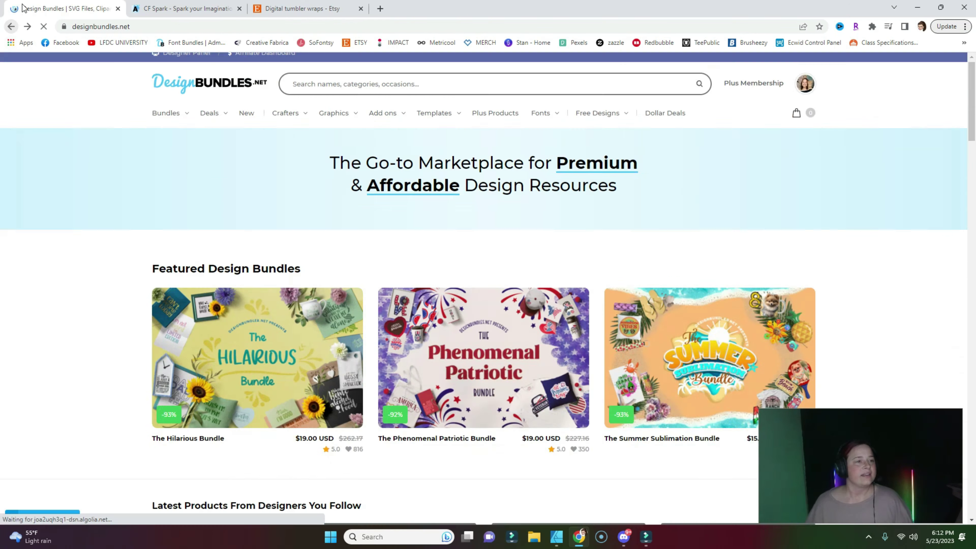
{"action": "scroll", "coordinate": [26, 239], "scroll_direction": "down", "scroll_amount": 2}
{"action": "scroll", "coordinate": [602, 299], "scroll_direction": "down", "scroll_amount": 3}
{"action": "scroll", "coordinate": [602, 299], "scroll_direction": "down", "scroll_amount": 4}
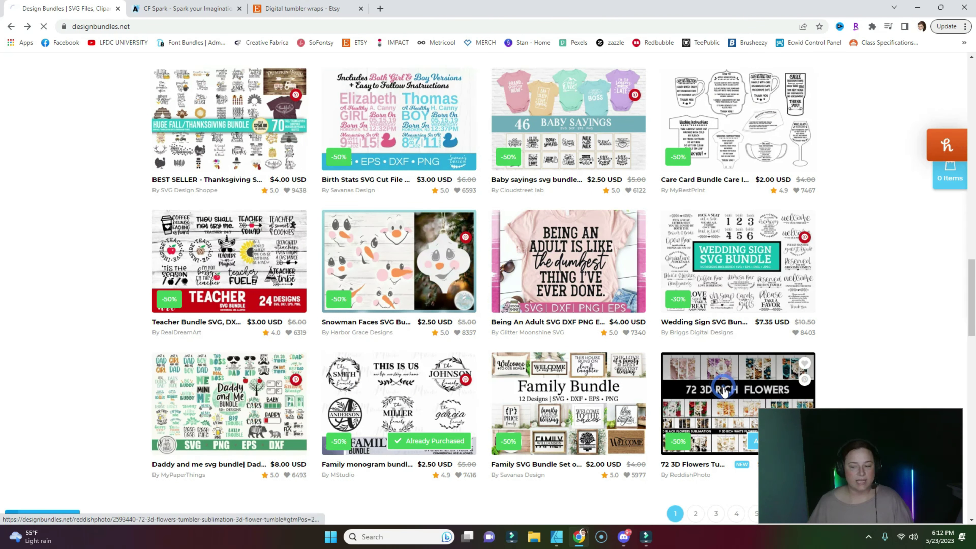
{"action": "left_click", "coordinate": [724, 391]}
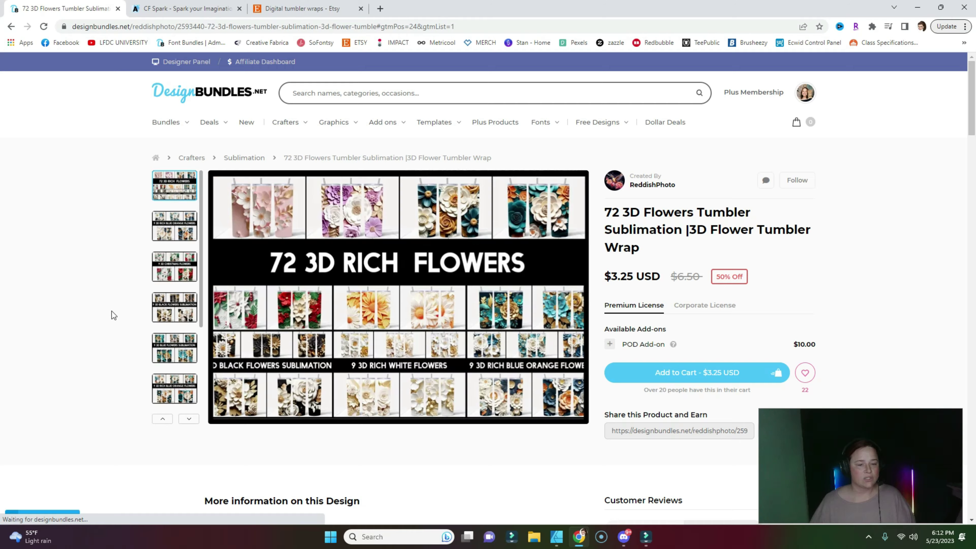
{"action": "scroll", "coordinate": [111, 311], "scroll_direction": "down", "scroll_amount": 15}
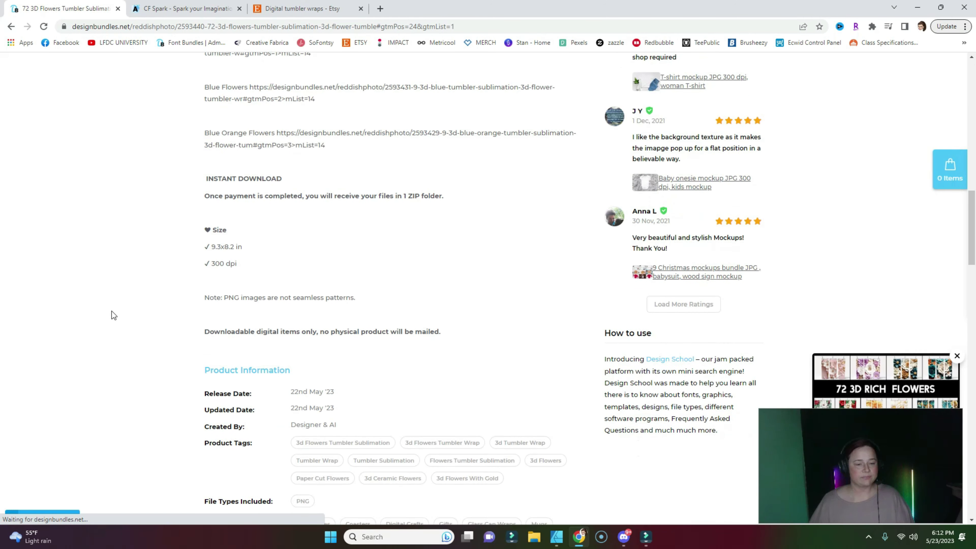
{"action": "scroll", "coordinate": [112, 311], "scroll_direction": "down", "scroll_amount": 2}
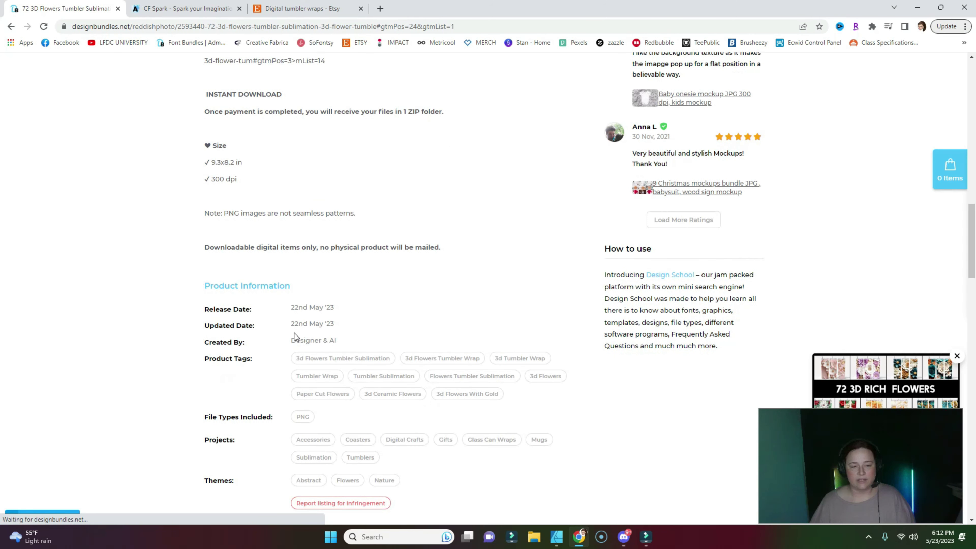
{"action": "left_click_drag", "start_coordinate": [292, 339], "coordinate": [343, 337]}
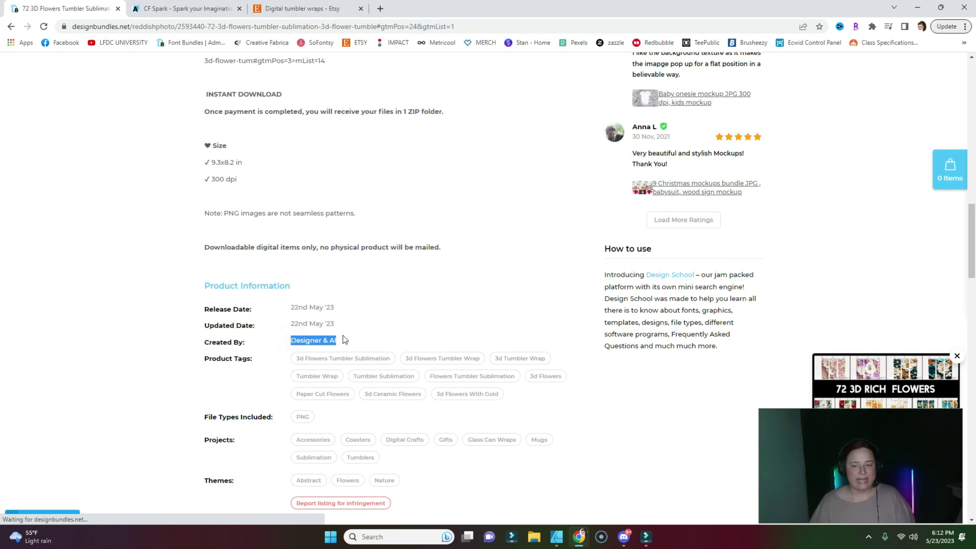
{"action": "left_click", "coordinate": [356, 324]}
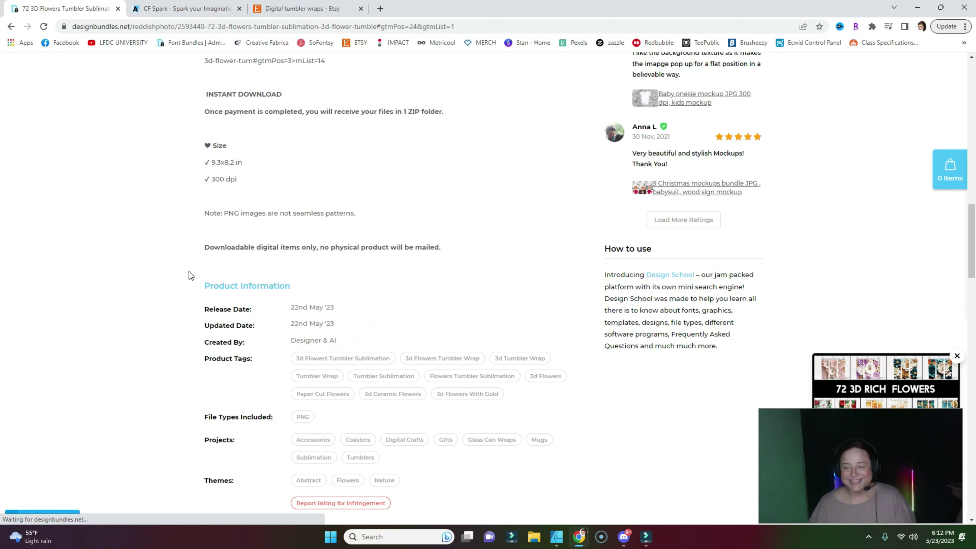
{"action": "key", "text": "Home"}
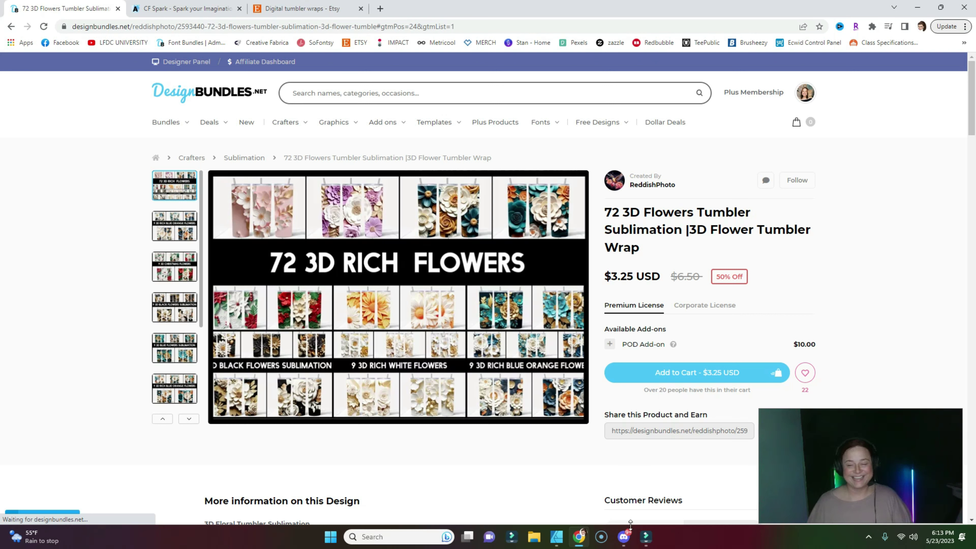
Switch to Affinity Designer, close the blank document, and start a new one with document units in inches
{"action": "left_click", "coordinate": [561, 540]}
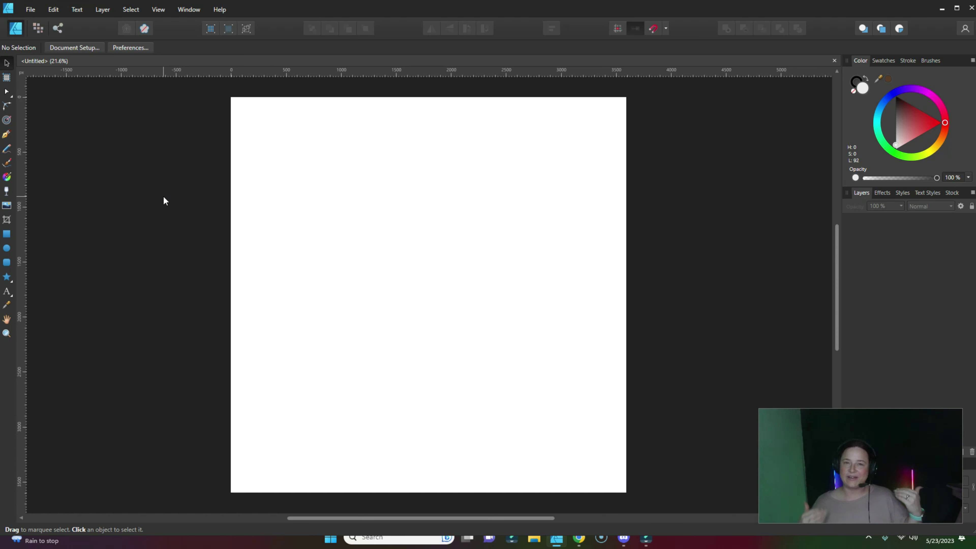
{"action": "key", "text": "ctrl+w"}
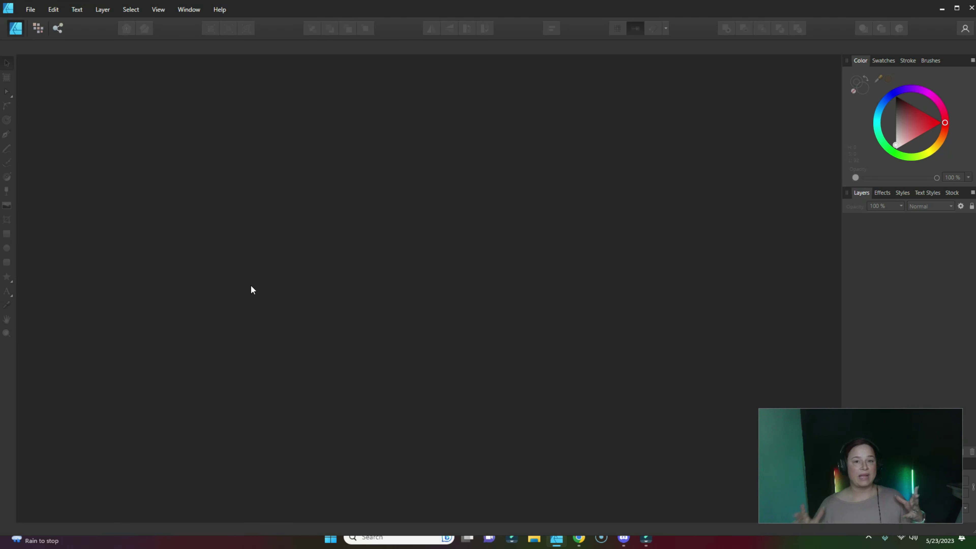
{"action": "left_click", "coordinate": [30, 9]}
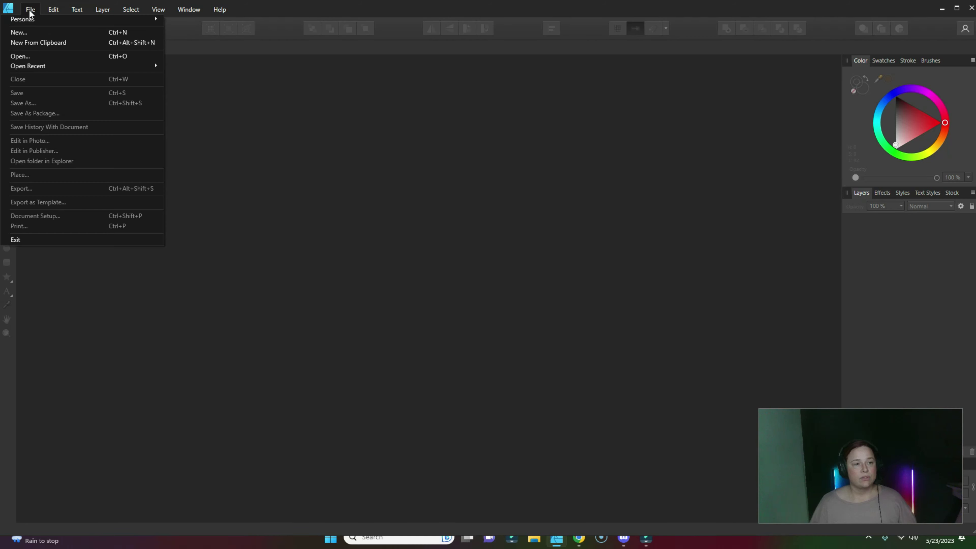
{"action": "left_click", "coordinate": [30, 35]}
{"action": "left_click", "coordinate": [640, 214]}
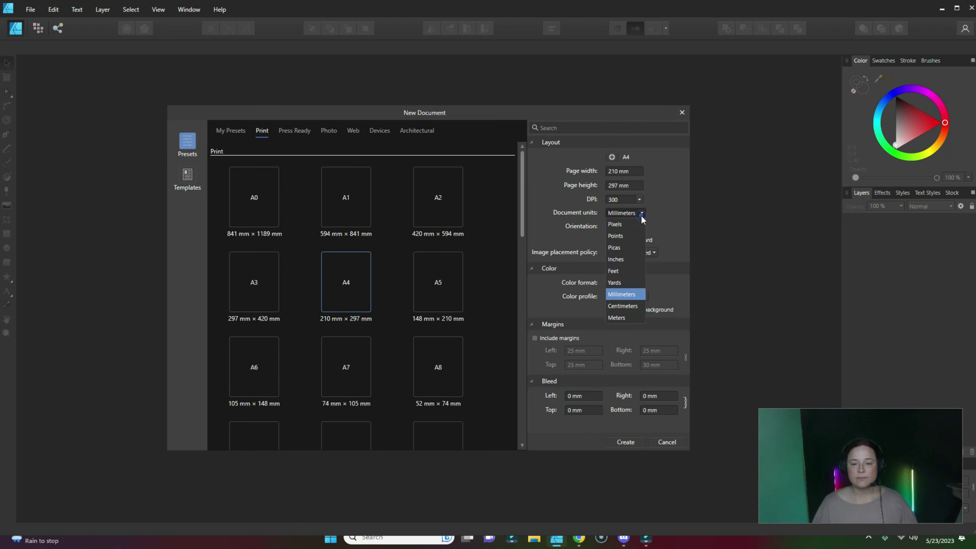
{"action": "left_click", "coordinate": [615, 259]}
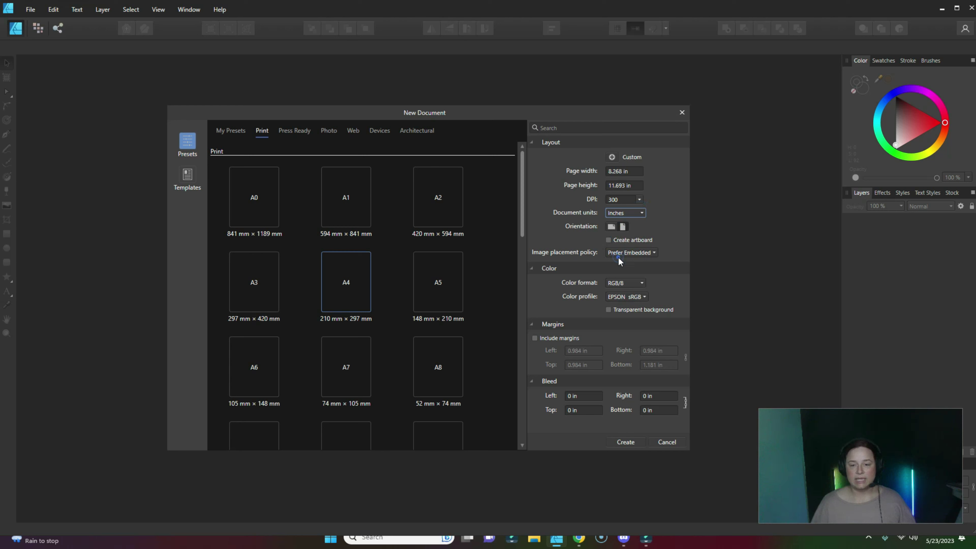
Set the page width to 9.3 in and the page height to 8.2 in, and create the document
{"action": "left_click", "coordinate": [618, 172]}
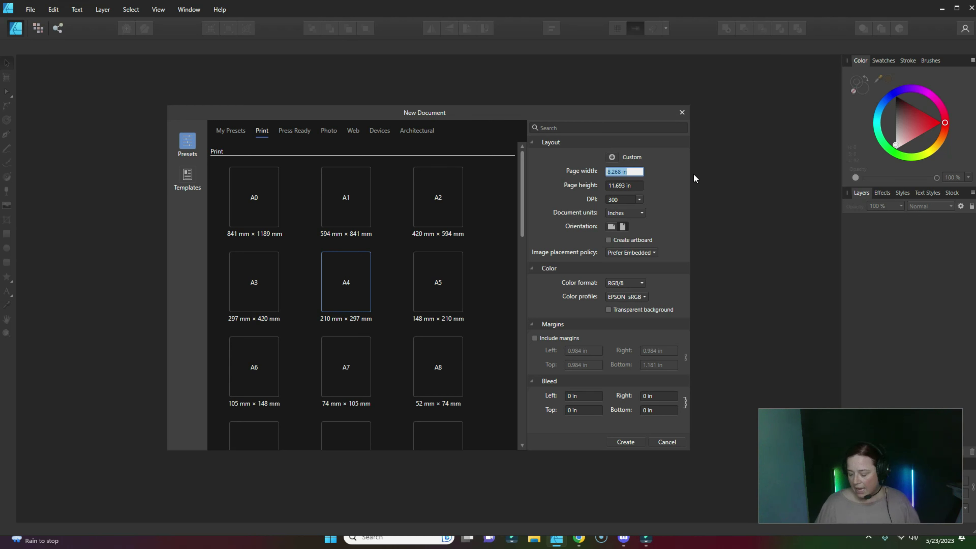
{"action": "type", "text": "9.3"}
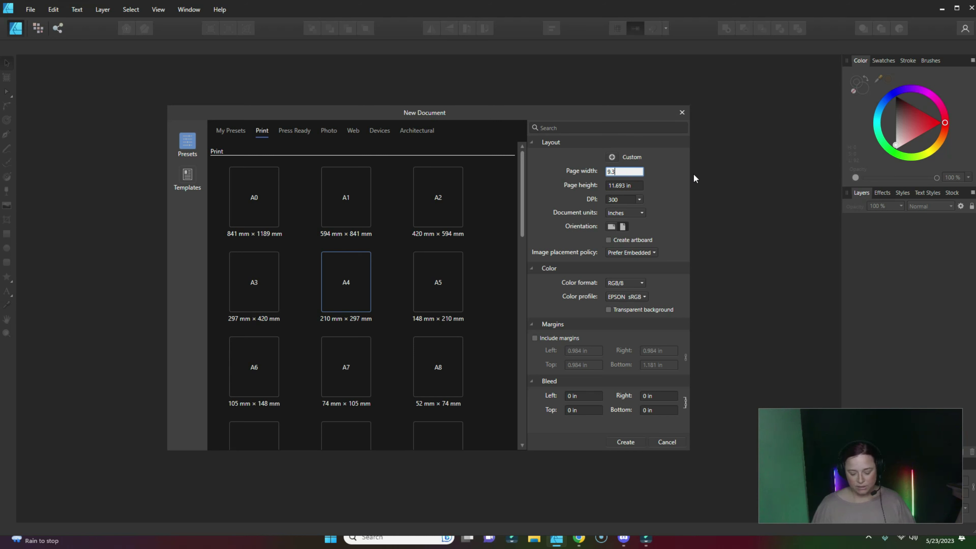
{"action": "key", "text": "Tab"}
{"action": "type", "text": "8.2"}
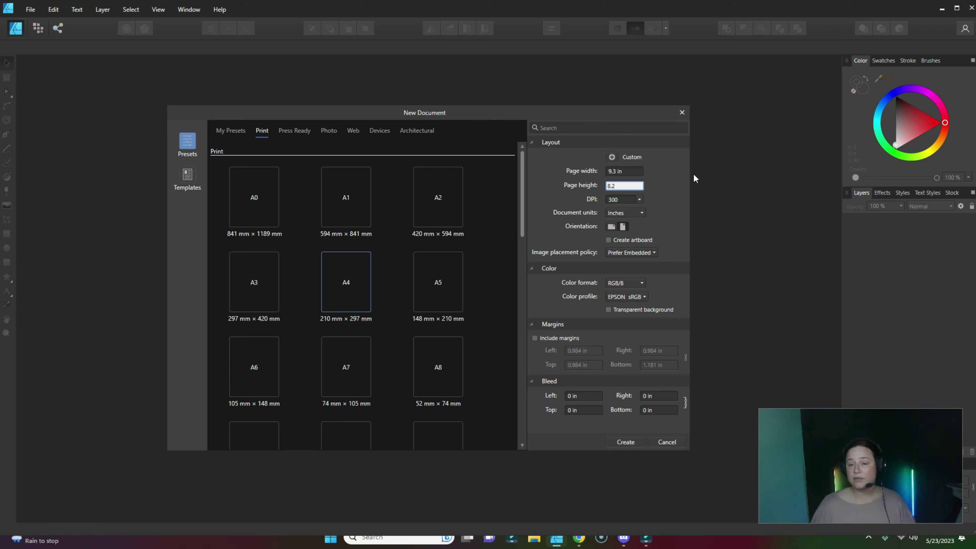
{"action": "key", "text": "Return"}
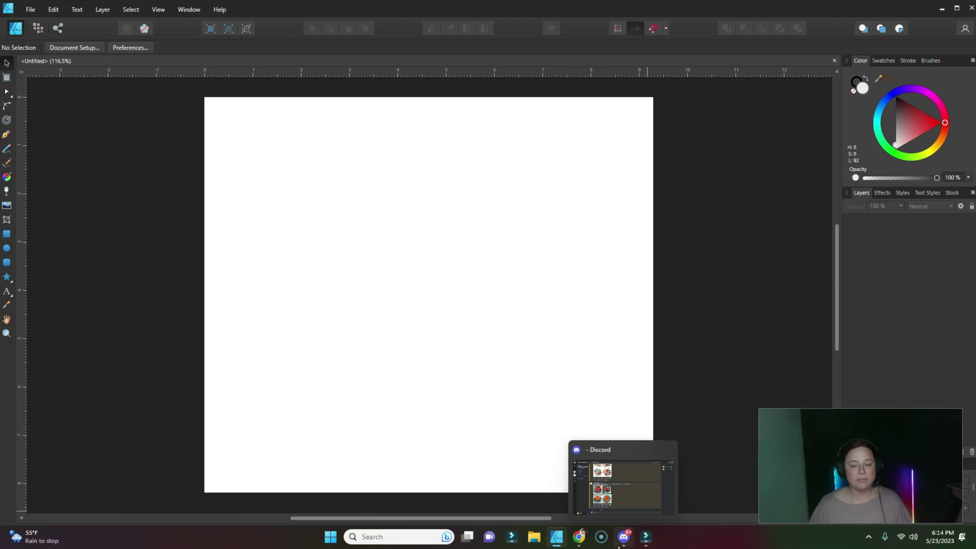
Switch to Discord and look over the earlier Midjourney paper flower generations and their prompts in the welcome-and-rules channel
{"action": "left_click", "coordinate": [623, 537]}
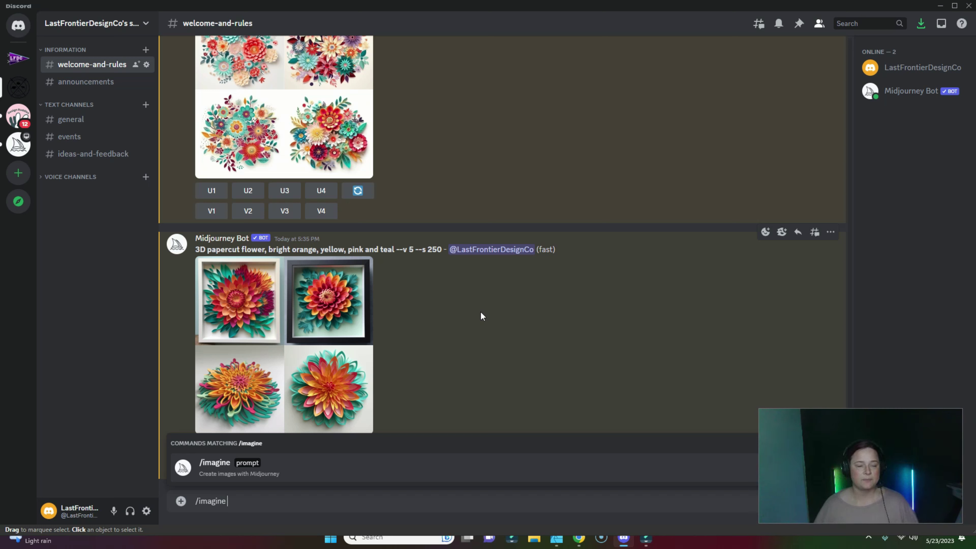
{"action": "scroll", "coordinate": [481, 312], "scroll_direction": "up", "scroll_amount": 5}
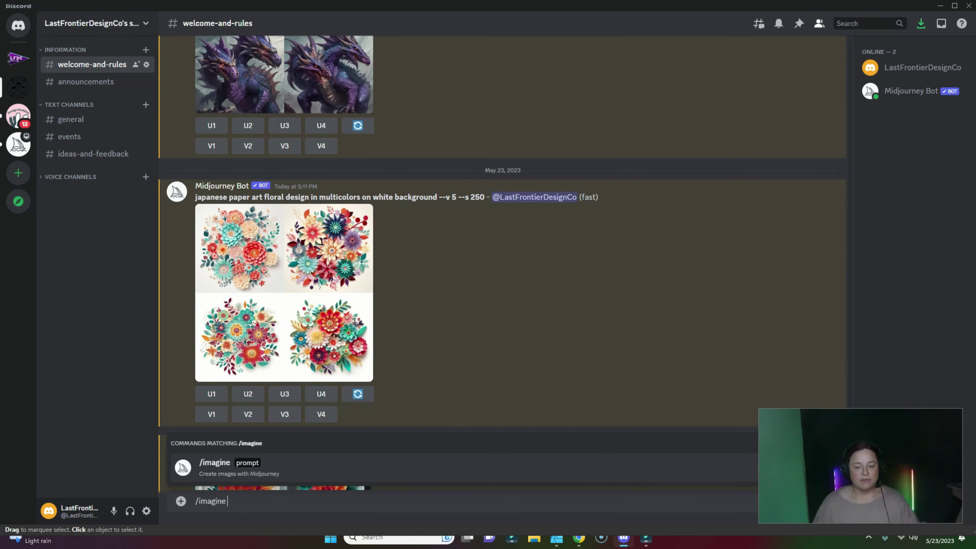
Switch to Chrome, search Google for "3d flower images" in a new tab, and show the image results
{"action": "left_click", "coordinate": [579, 539]}
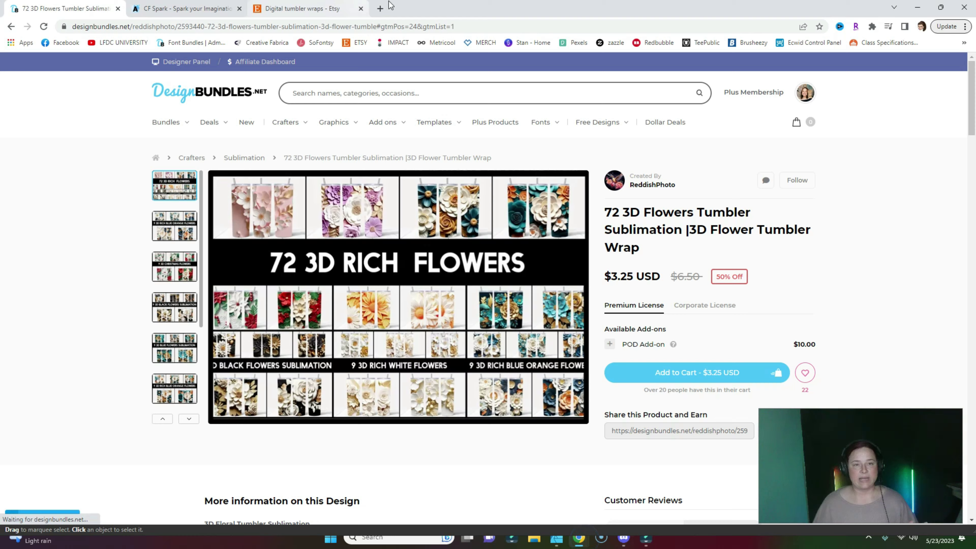
{"action": "left_click", "coordinate": [380, 9]}
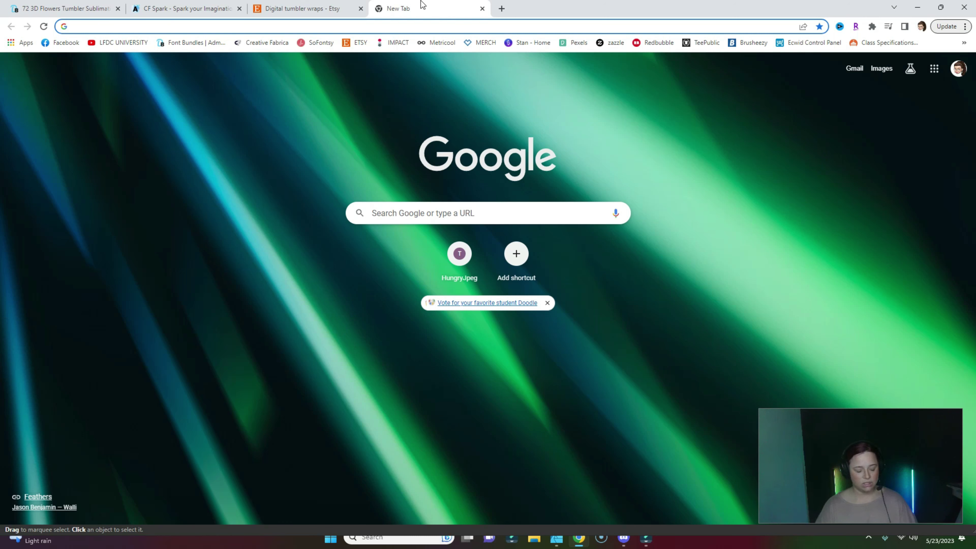
{"action": "type", "text": "3d flower"}
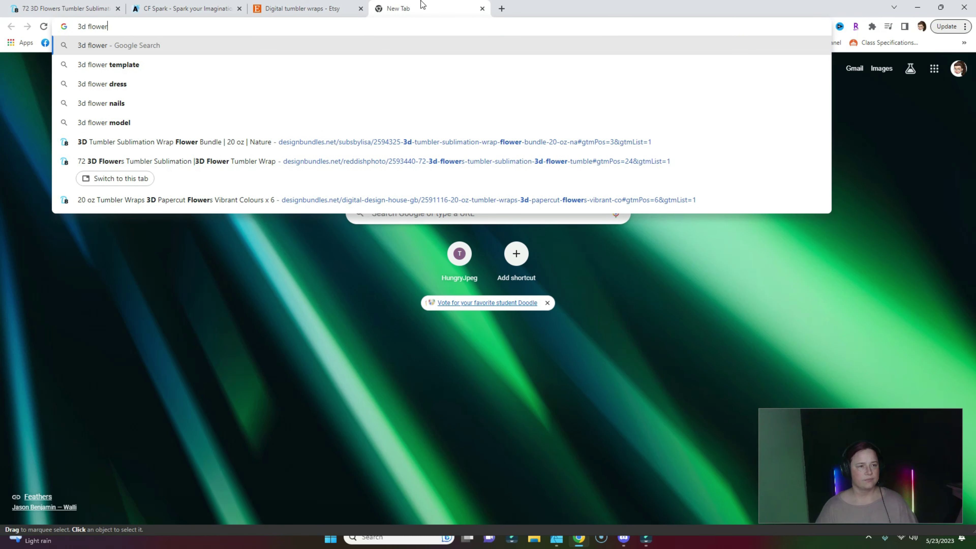
{"action": "type", "text": " imag"}
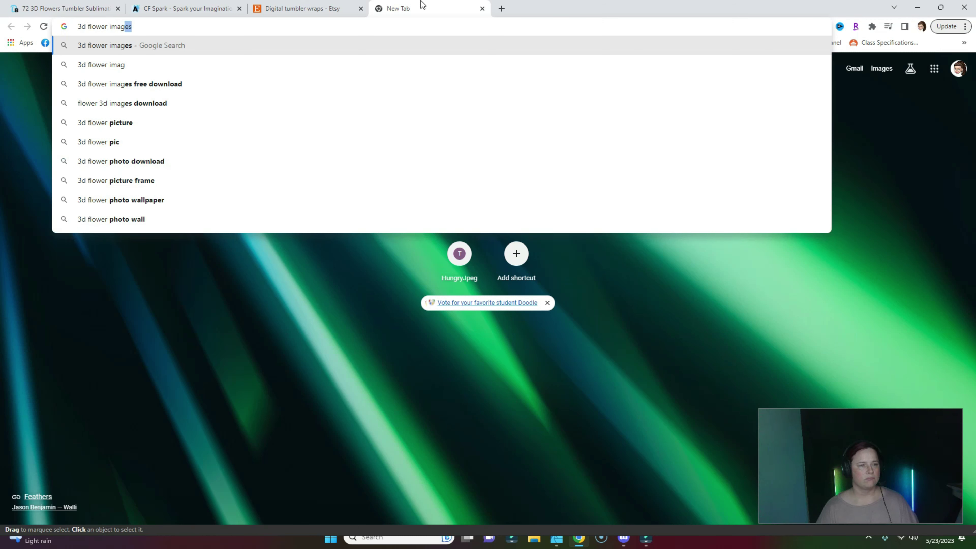
{"action": "key", "text": "Return"}
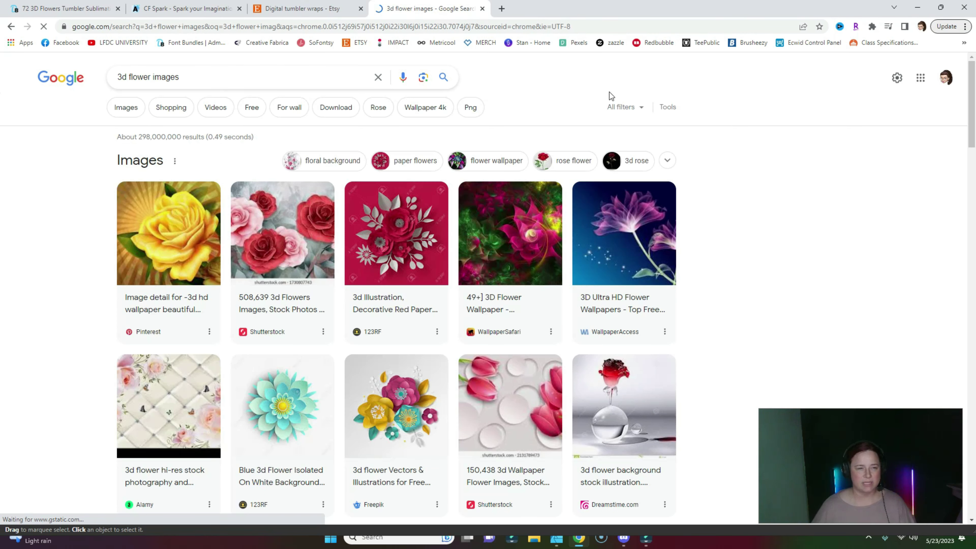
{"action": "left_click", "coordinate": [146, 115]}
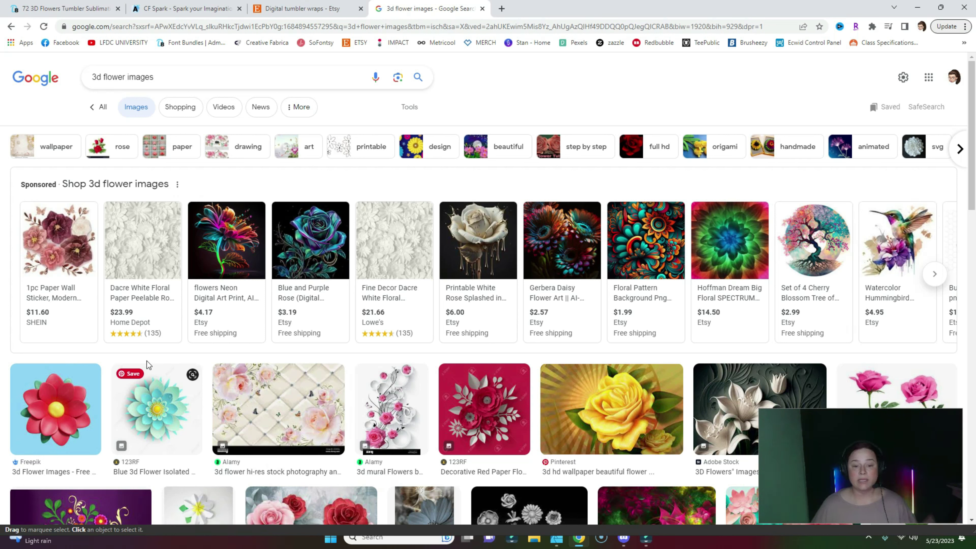
Refine the image search to "3d paper flower images" and look over the first rows of results
{"action": "left_click", "coordinate": [102, 79]}
{"action": "type", "text": "paper"}
{"action": "key", "text": "Return"}
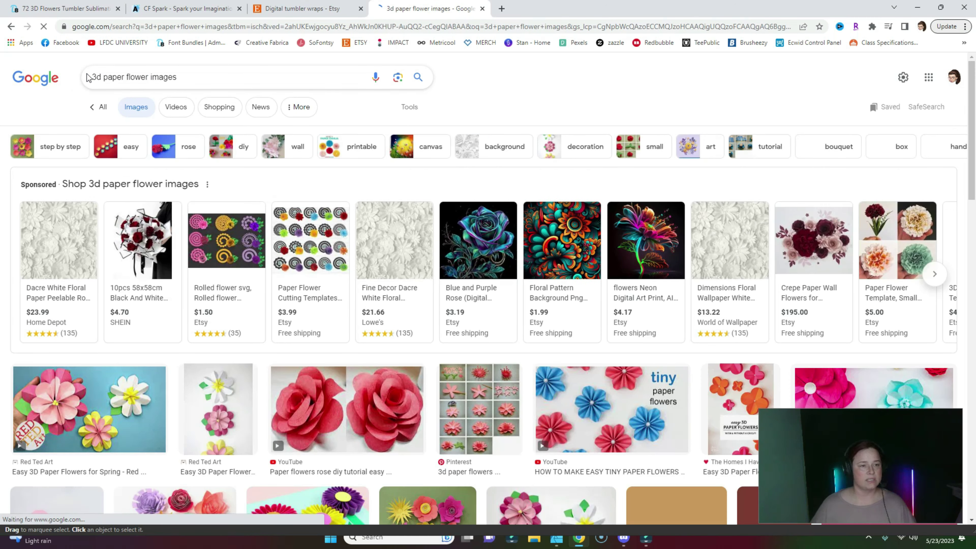
{"action": "scroll", "coordinate": [392, 215], "scroll_direction": "down", "scroll_amount": 3}
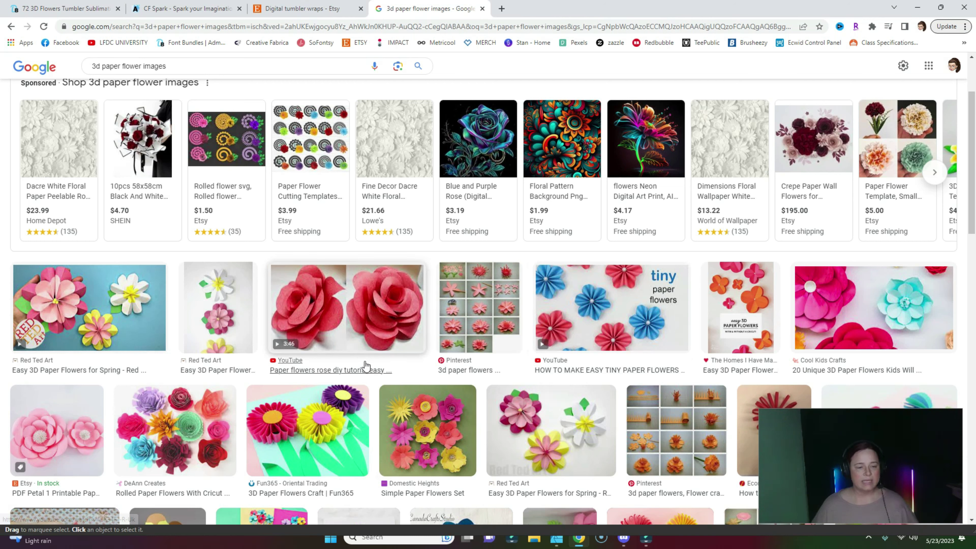
{"action": "scroll", "coordinate": [340, 388], "scroll_direction": "down", "scroll_amount": 3}
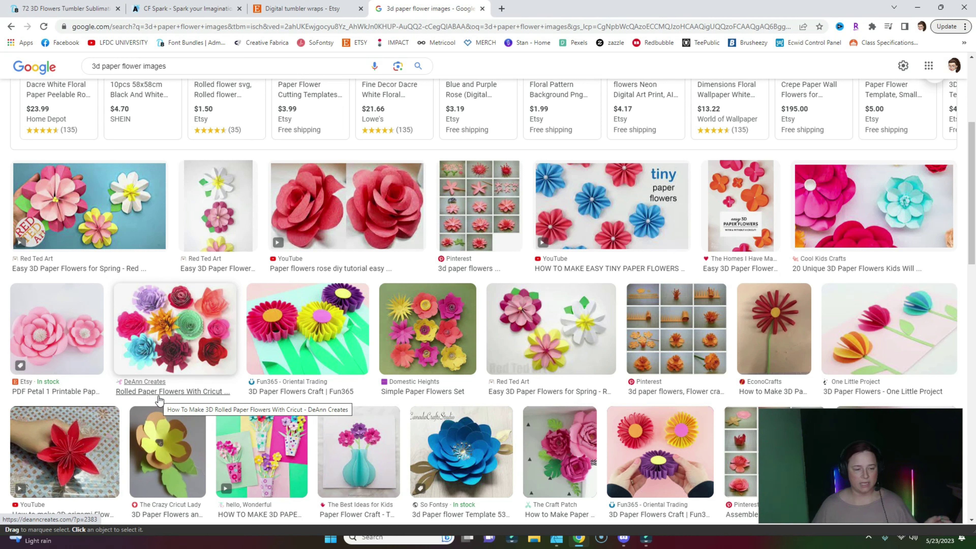
{"action": "scroll", "coordinate": [269, 231], "scroll_direction": "up", "scroll_amount": 2}
Change the image search to "3d paper flower art"
{"action": "left_click", "coordinate": [170, 66]}
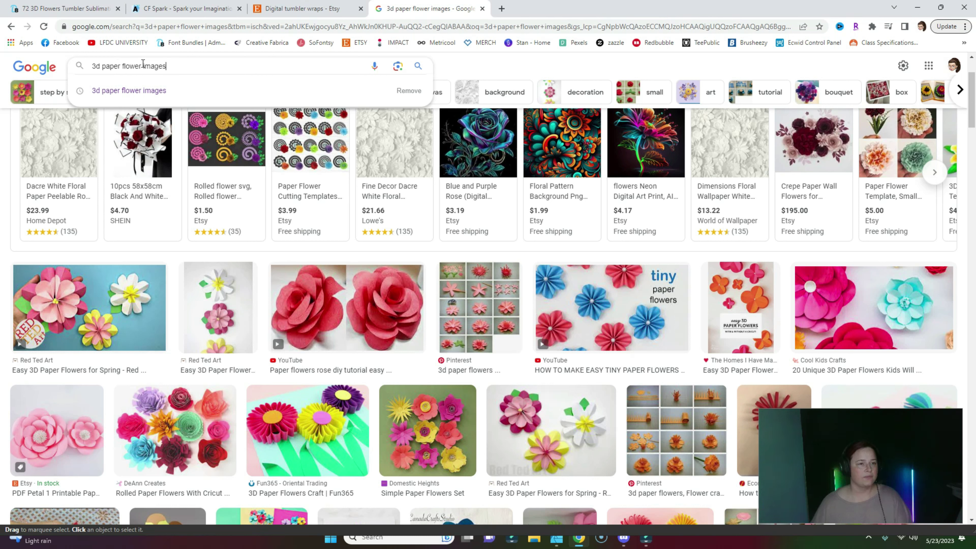
{"action": "left_click", "coordinate": [165, 65]}
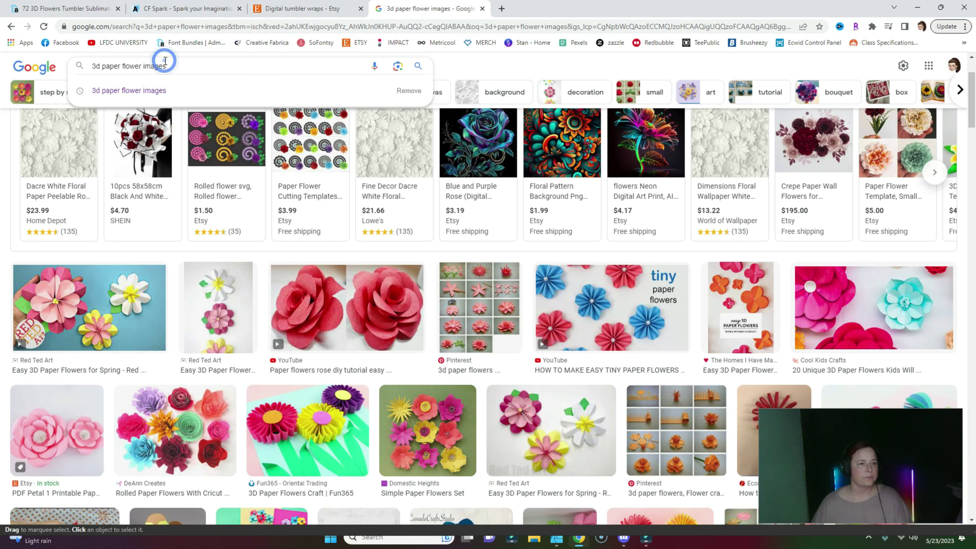
{"action": "double_click", "coordinate": [166, 66]}
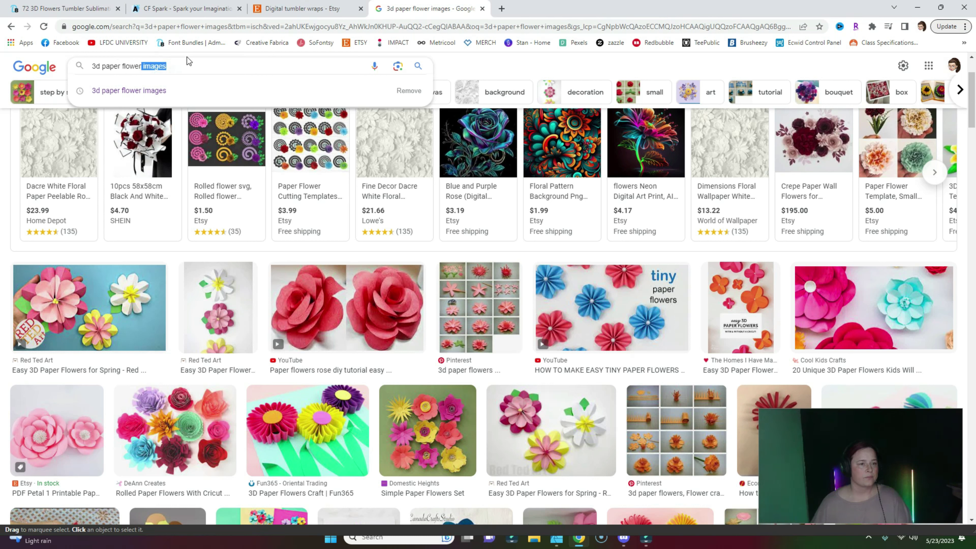
{"action": "type", "text": "art"}
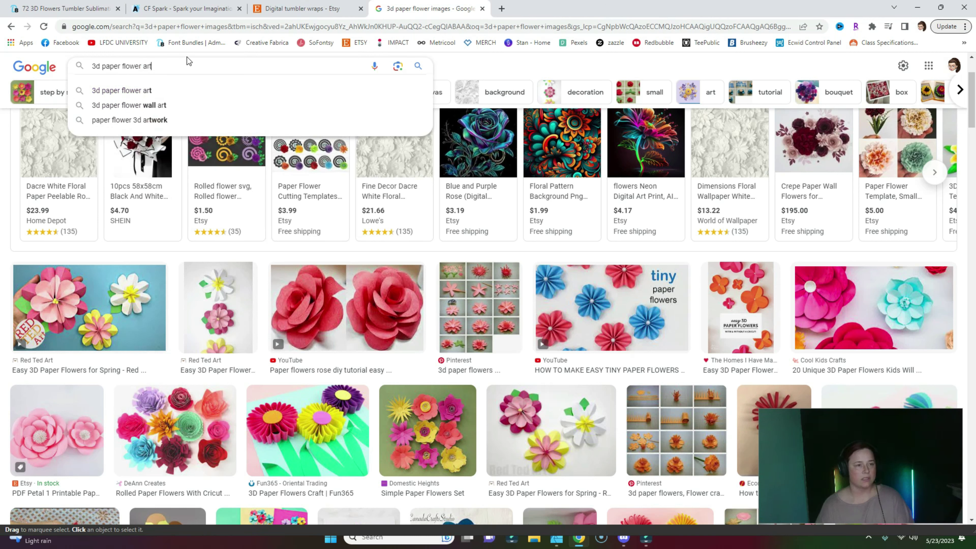
{"action": "key", "text": "Return"}
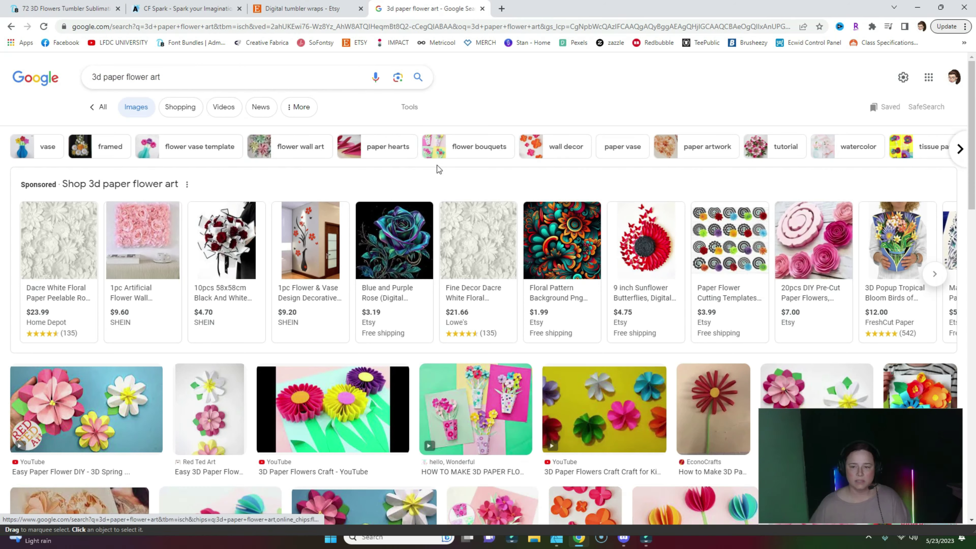
Browse the 3D paper flower art results, examining their styles, colours and title wording for prompt ideas
{"action": "scroll", "coordinate": [516, 304], "scroll_direction": "down", "scroll_amount": 6}
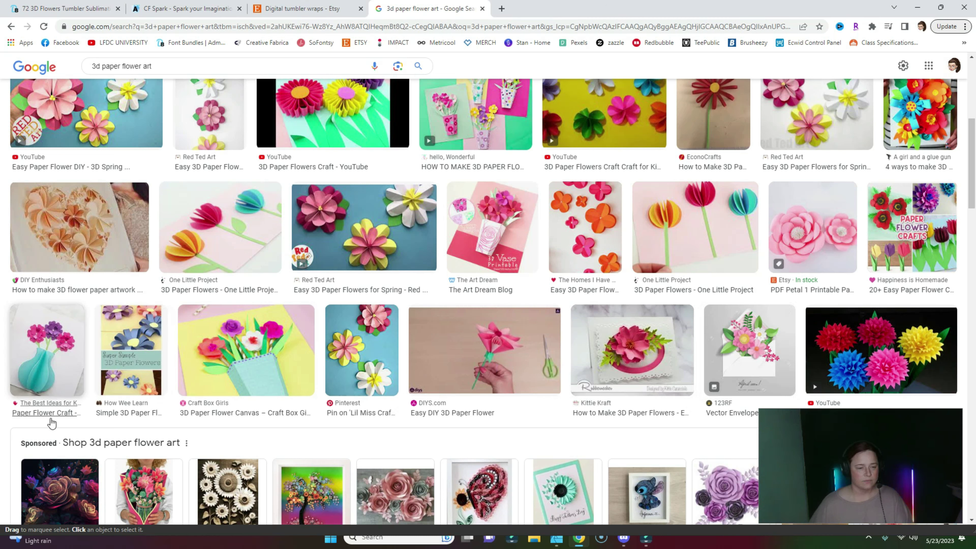
{"action": "scroll", "coordinate": [230, 380], "scroll_direction": "down", "scroll_amount": 1}
{"action": "scroll", "coordinate": [512, 240], "scroll_direction": "down", "scroll_amount": 4}
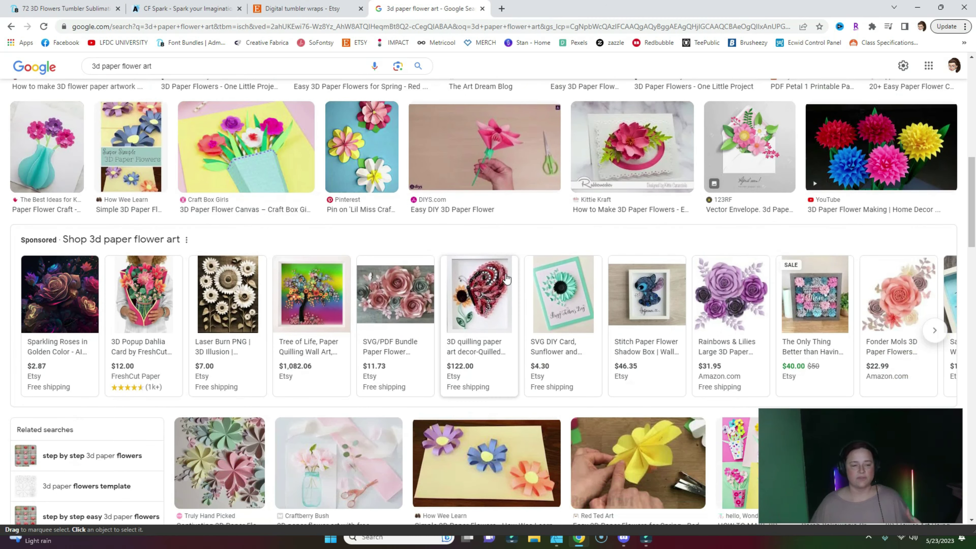
{"action": "scroll", "coordinate": [485, 283], "scroll_direction": "down", "scroll_amount": 2}
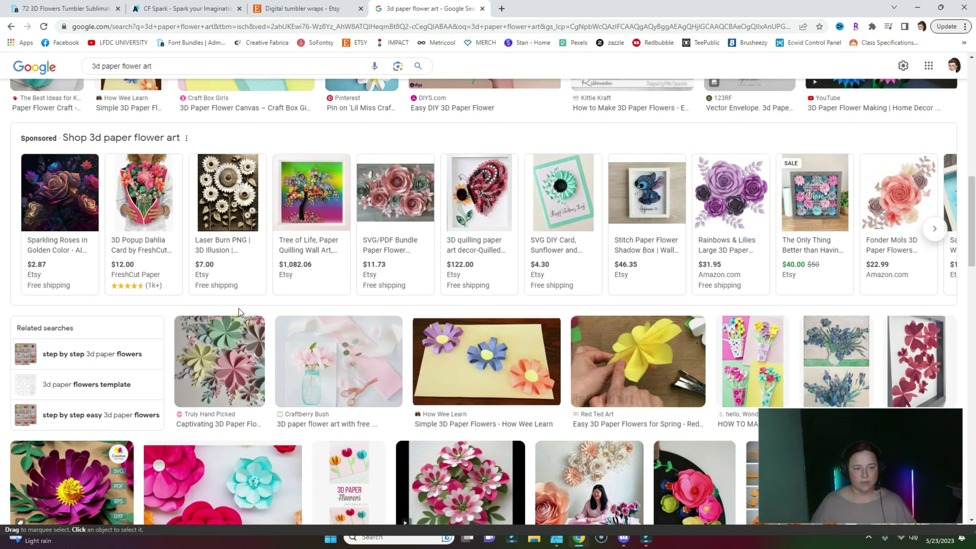
{"action": "scroll", "coordinate": [239, 310], "scroll_direction": "down", "scroll_amount": 2}
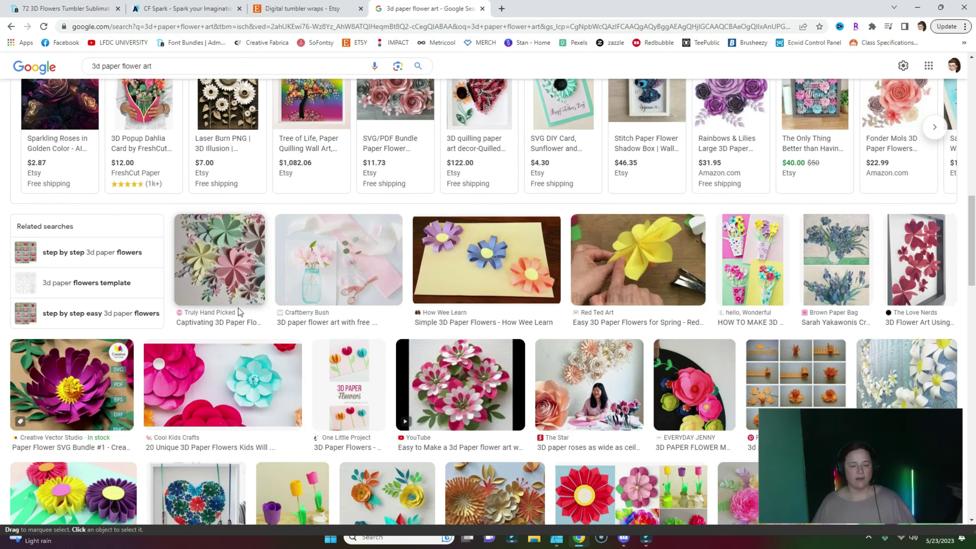
{"action": "scroll", "coordinate": [238, 309], "scroll_direction": "down", "scroll_amount": 2}
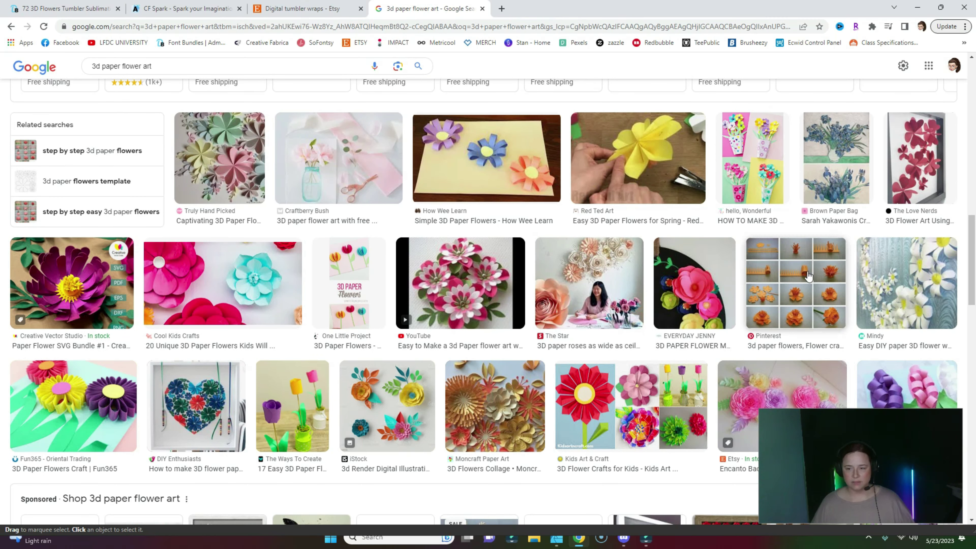
{"action": "scroll", "coordinate": [825, 311], "scroll_direction": "down", "scroll_amount": 2}
{"action": "scroll", "coordinate": [670, 315], "scroll_direction": "down", "scroll_amount": 8}
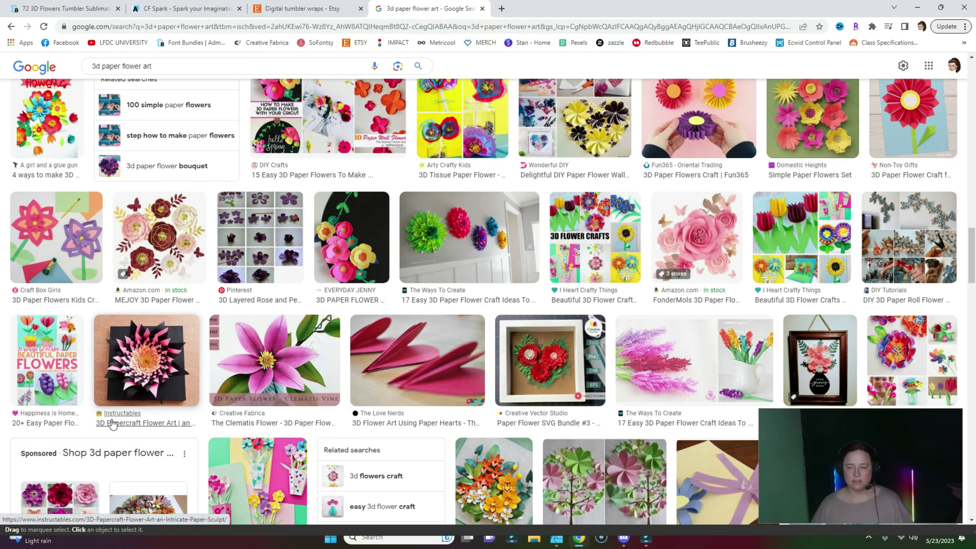
{"action": "scroll", "coordinate": [261, 342], "scroll_direction": "down", "scroll_amount": 4}
{"action": "scroll", "coordinate": [271, 336], "scroll_direction": "down", "scroll_amount": 2}
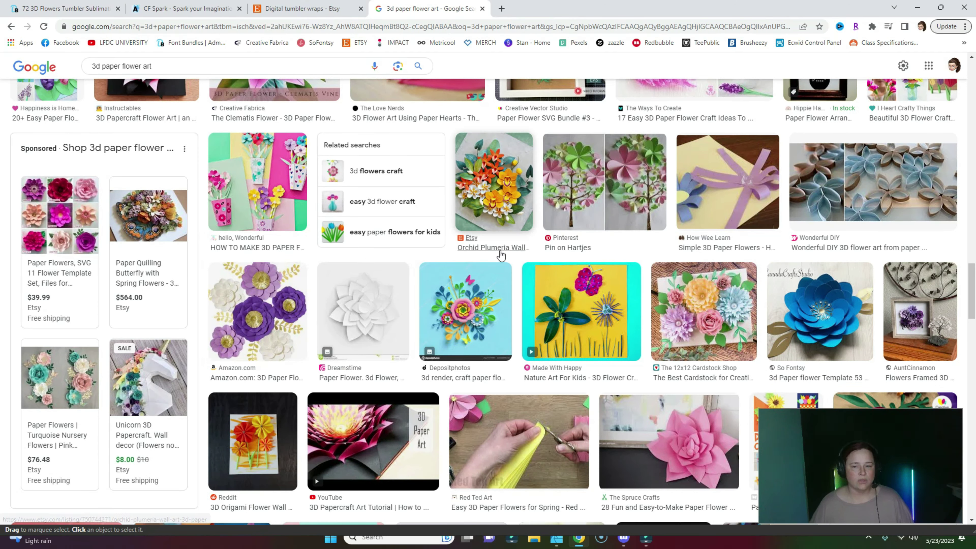
{"action": "scroll", "coordinate": [292, 384], "scroll_direction": "down", "scroll_amount": 10}
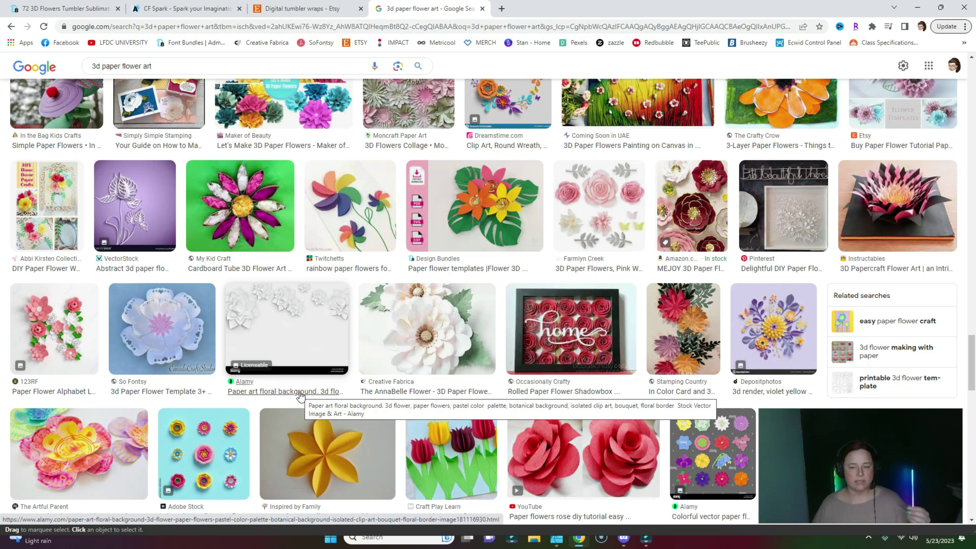
{"action": "scroll", "coordinate": [298, 396], "scroll_direction": "down", "scroll_amount": 5}
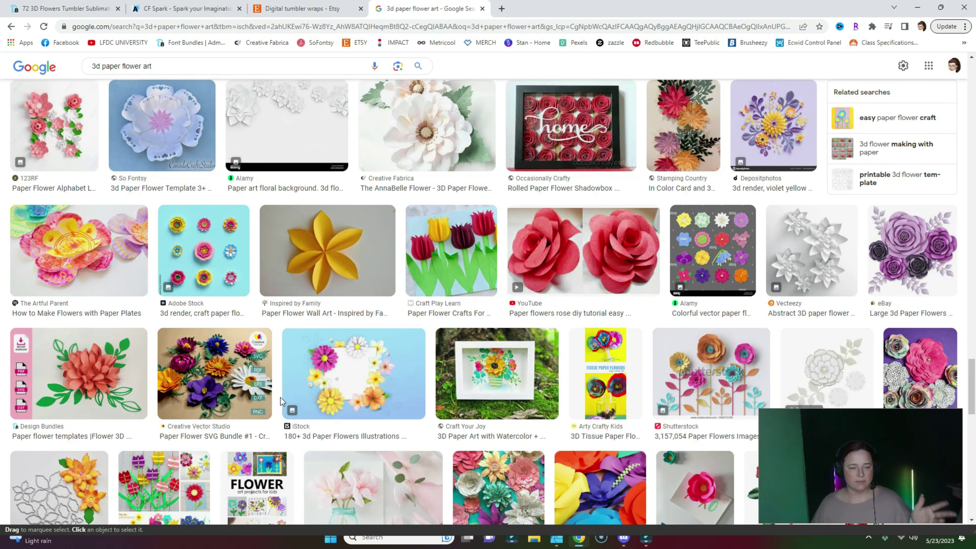
{"action": "scroll", "coordinate": [281, 398], "scroll_direction": "down", "scroll_amount": 2}
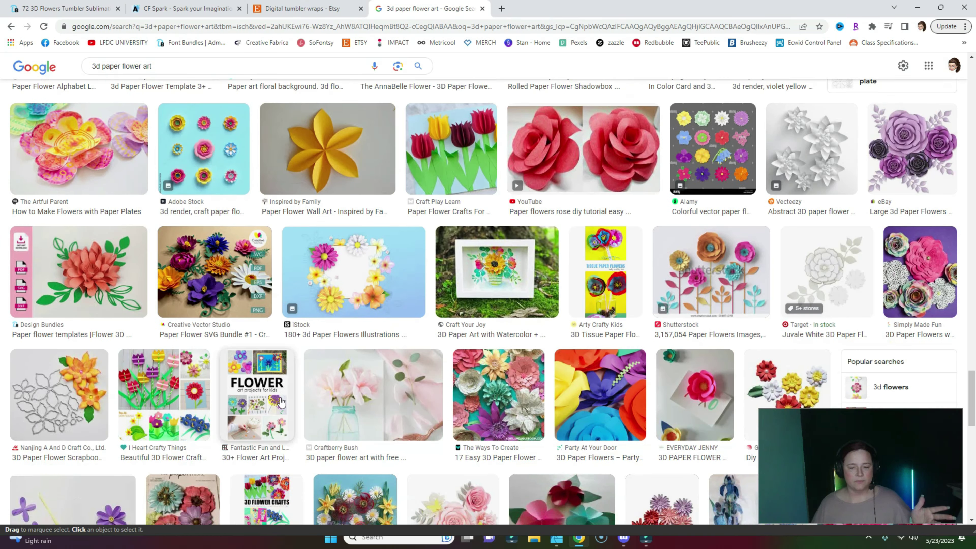
Change the Google image search to "japanese paper flower art"
{"action": "scroll", "coordinate": [283, 365], "scroll_direction": "down", "scroll_amount": 10}
{"action": "scroll", "coordinate": [283, 365], "scroll_direction": "up", "scroll_amount": 8}
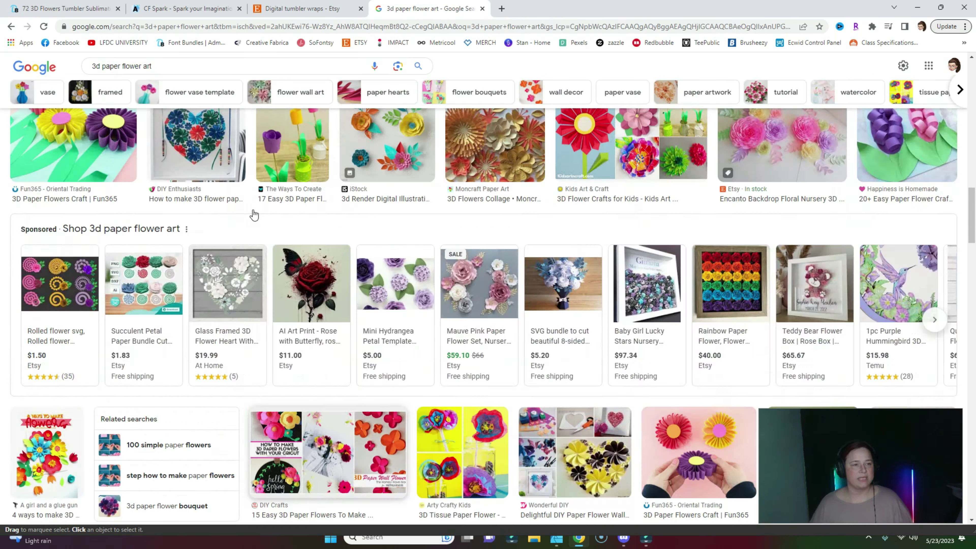
{"action": "left_click", "coordinate": [162, 65]}
{"action": "left_click_drag", "start_coordinate": [163, 65], "coordinate": [91, 66]}
{"action": "type", "text": "japanese f"}
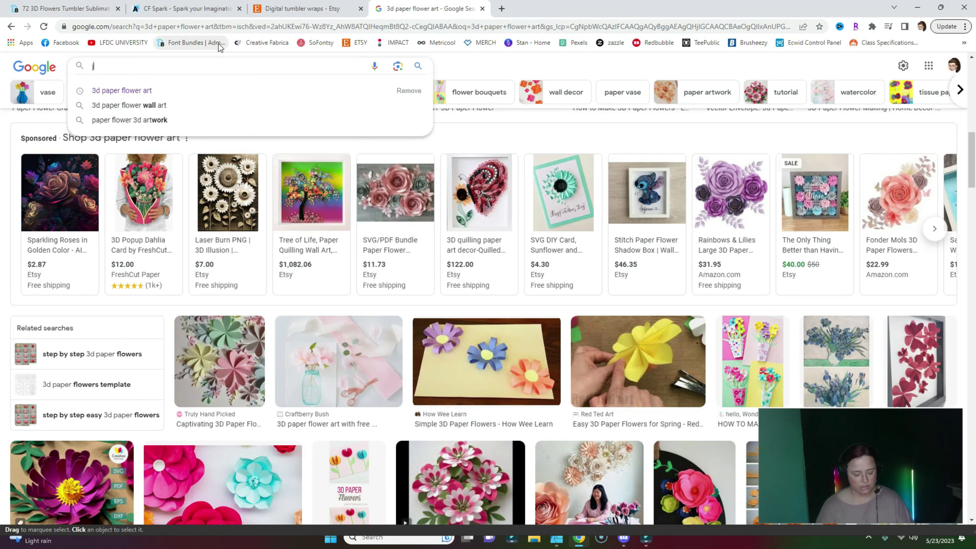
{"action": "key", "text": "BackSpace"}
{"action": "type", "text": "paper flower art"}
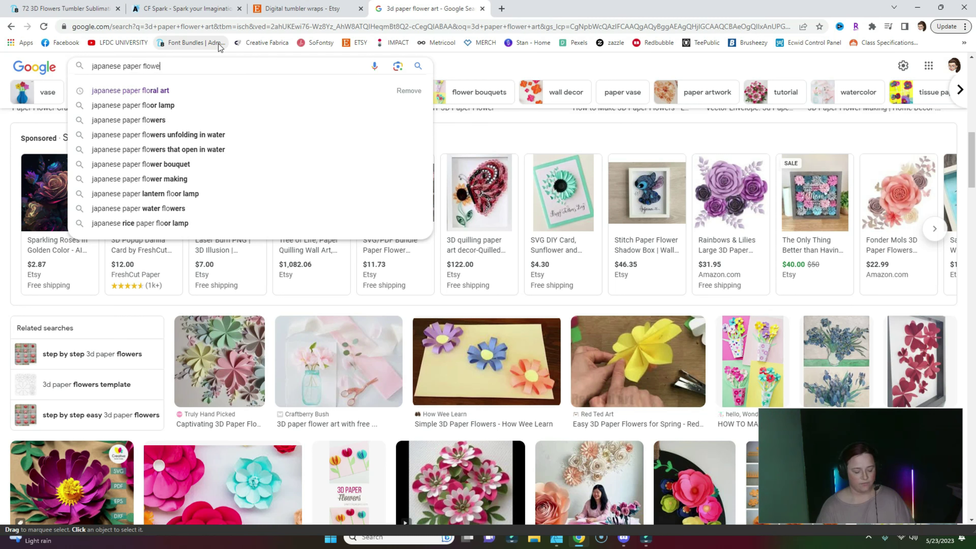
{"action": "key", "text": "Return"}
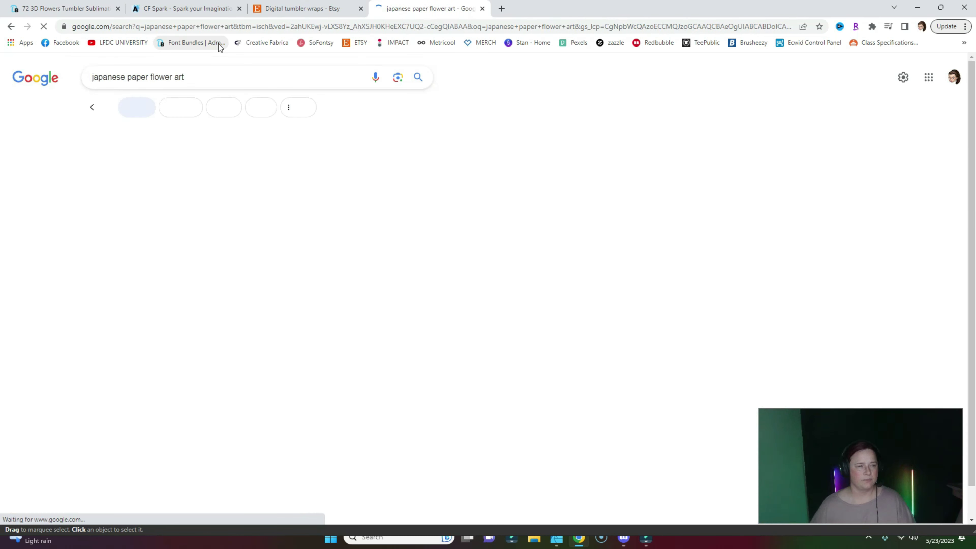
Look over the Japanese paper flower and quilling art results for style ideas, and close the image search tab
{"action": "scroll", "coordinate": [425, 236], "scroll_direction": "down", "scroll_amount": 2}
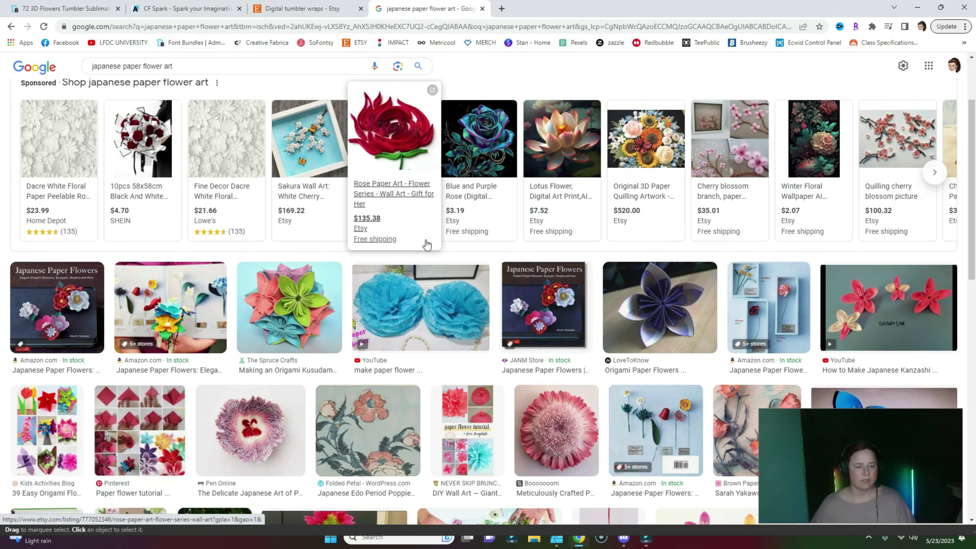
{"action": "scroll", "coordinate": [2, 403], "scroll_direction": "down", "scroll_amount": 2}
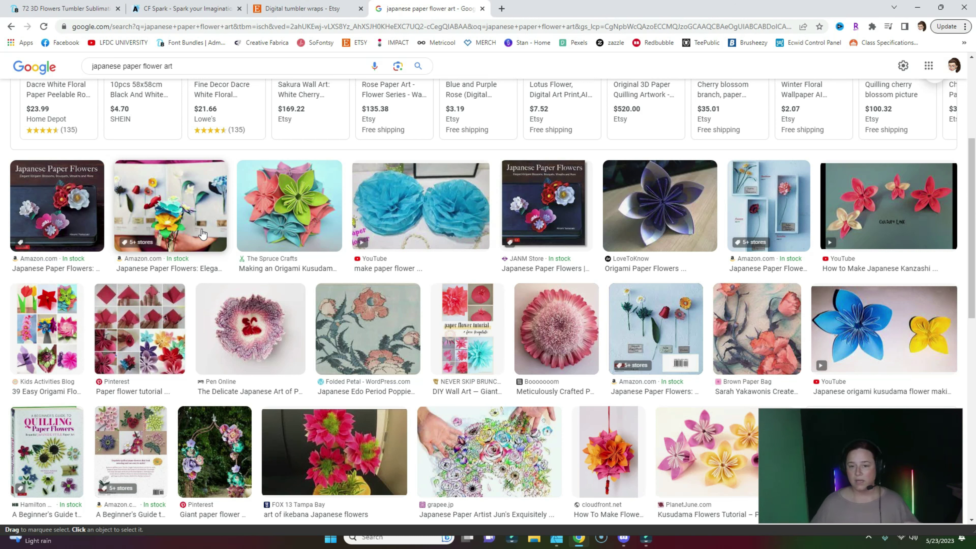
{"action": "scroll", "coordinate": [202, 233], "scroll_direction": "down", "scroll_amount": 1}
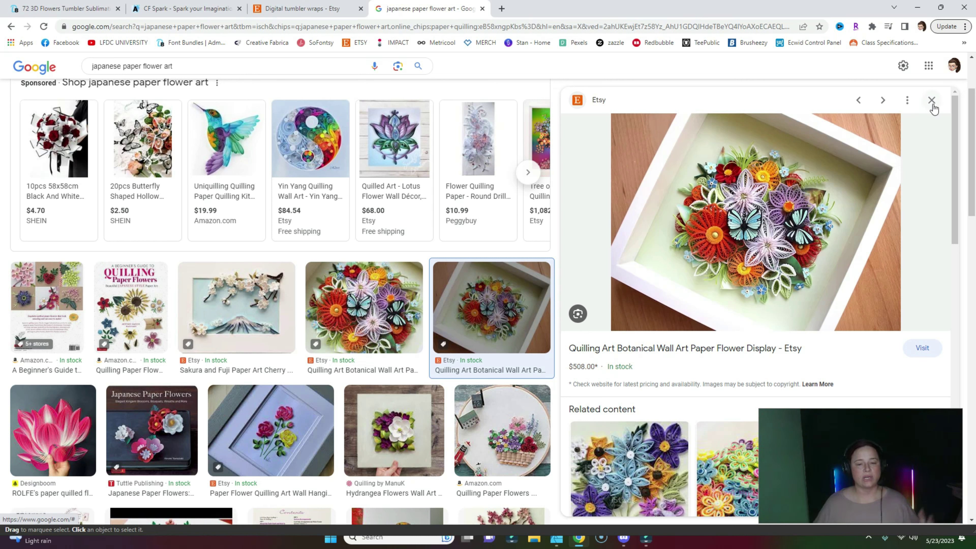
{"action": "left_click", "coordinate": [932, 101]}
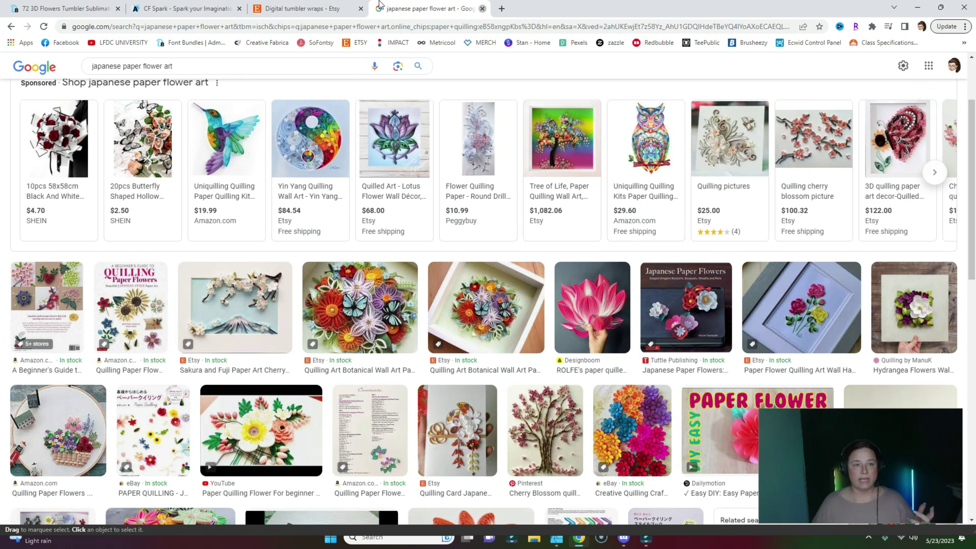
{"action": "left_click", "coordinate": [482, 8]}
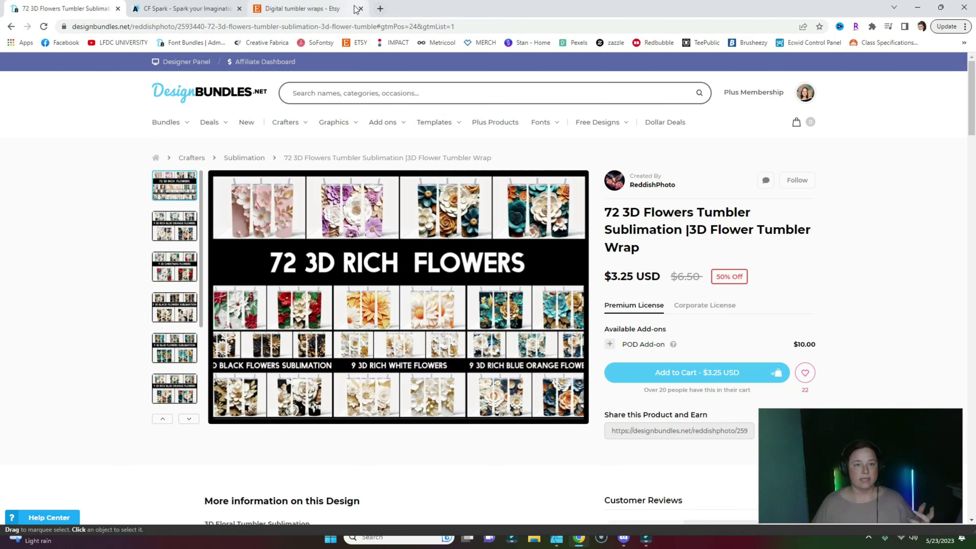
Switch to Discord and start a fresh Midjourney /imagine prompt in the welcome-and-rules channel
{"action": "left_click", "coordinate": [623, 539]}
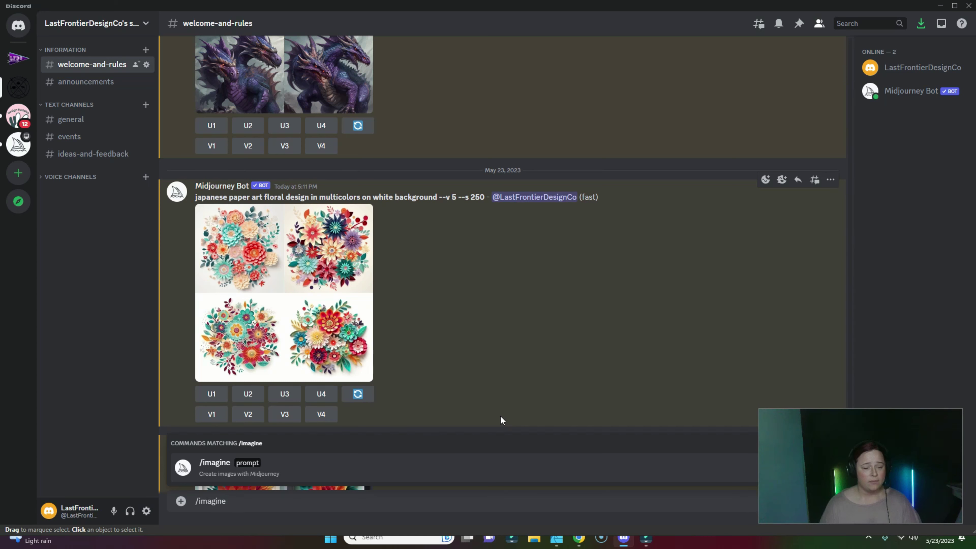
{"action": "key", "text": "BackSpace"}
{"action": "key", "text": "BackSpace"}
{"action": "key", "text": "BackSpace"}
{"action": "key", "text": "BackSpace"}
{"action": "key", "text": "BackSpace"}
{"action": "key", "text": "BackSpace"}
{"action": "key", "text": "BackSpace"}
{"action": "key", "text": "BackSpace"}
{"action": "type", "text": "/imag"}
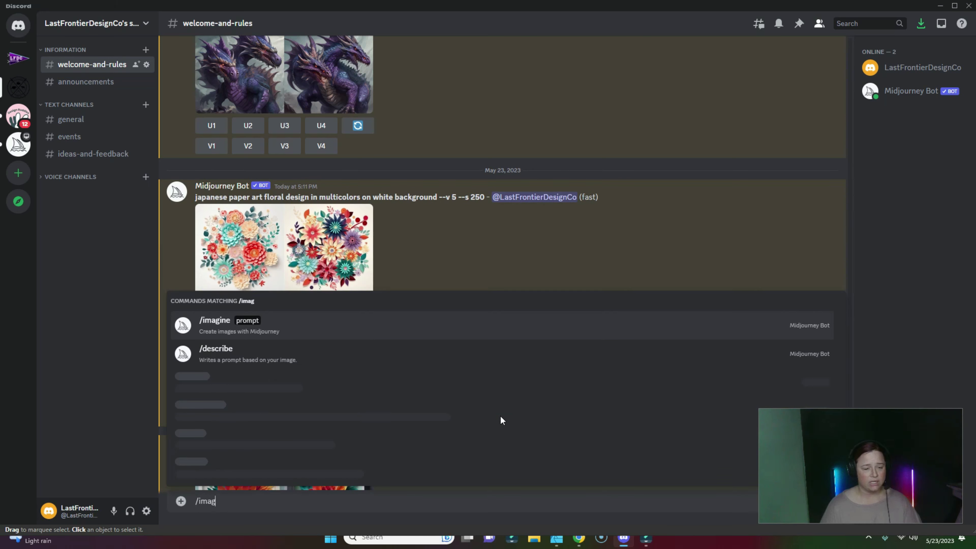
{"action": "key", "text": "Tab"}
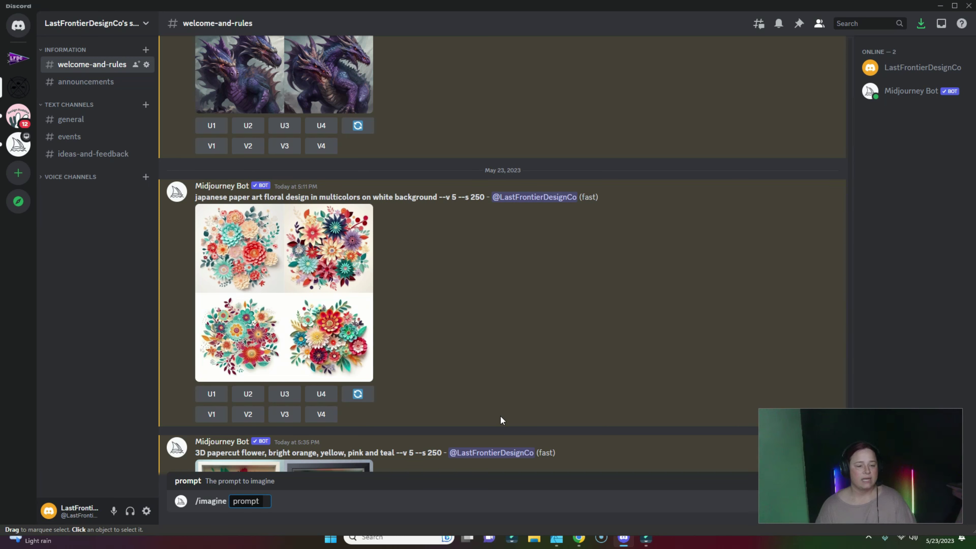
Submit the prompt "japanese paper art quilling, rolled paper floral boquet, bright multicolored on white background"
{"action": "type", "text": "japanes"}
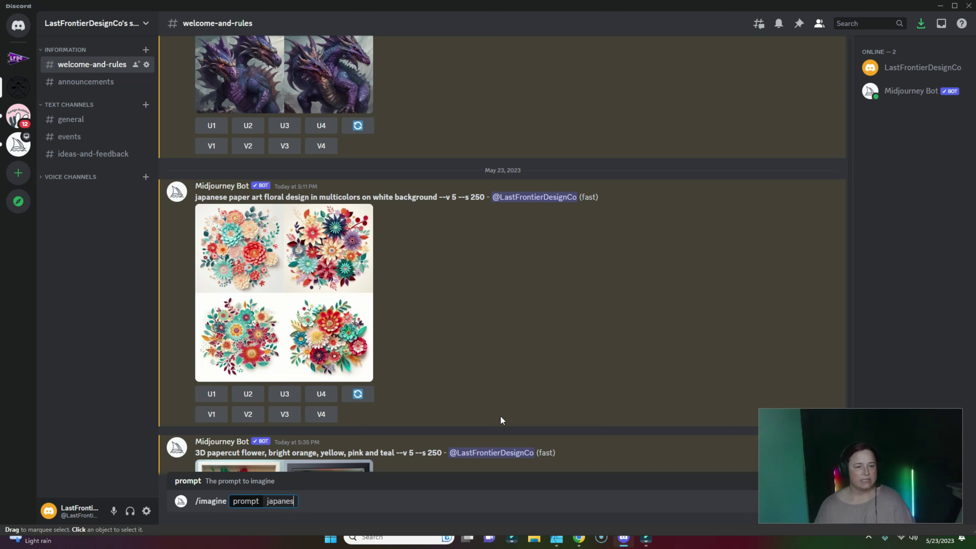
{"action": "type", "text": "e paper art quilling"}
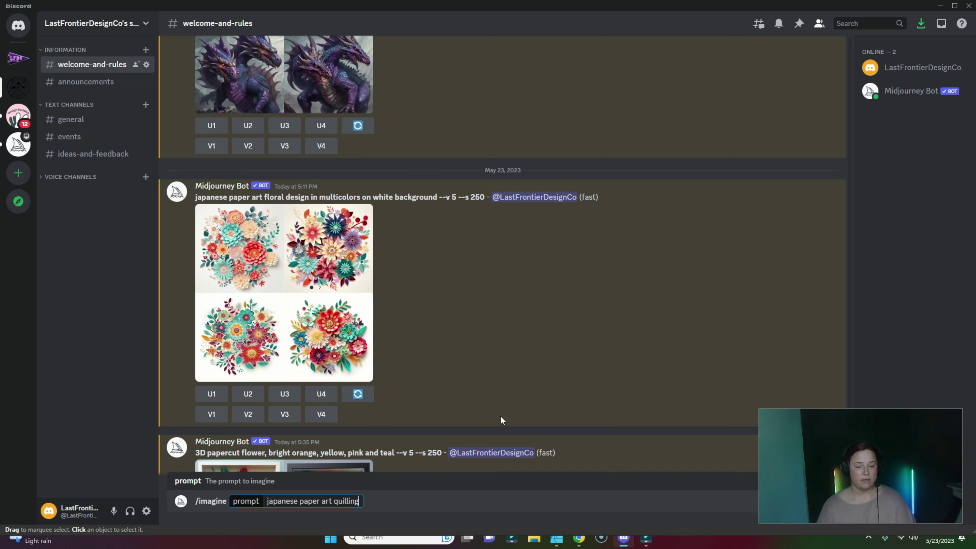
{"action": "type", "text": ", rolled"}
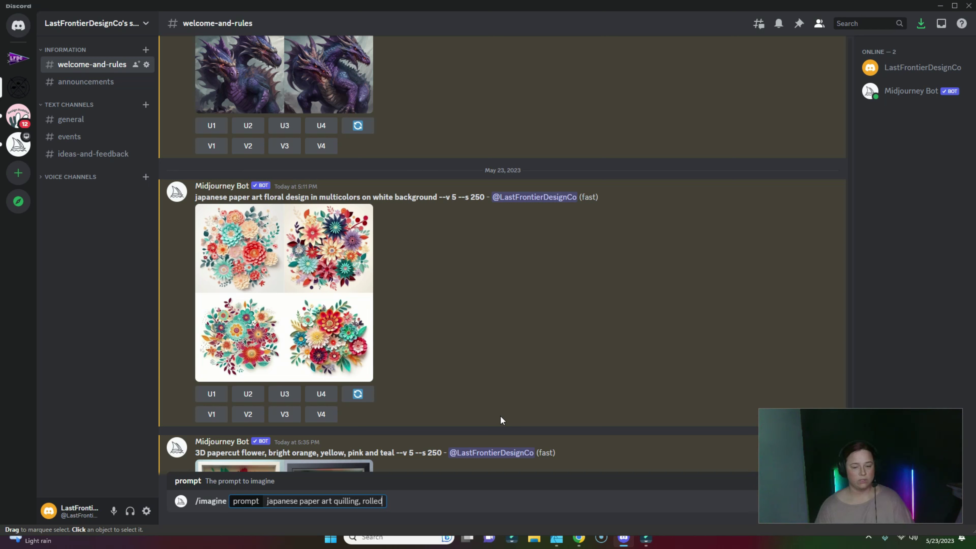
{"action": "type", "text": " paper "}
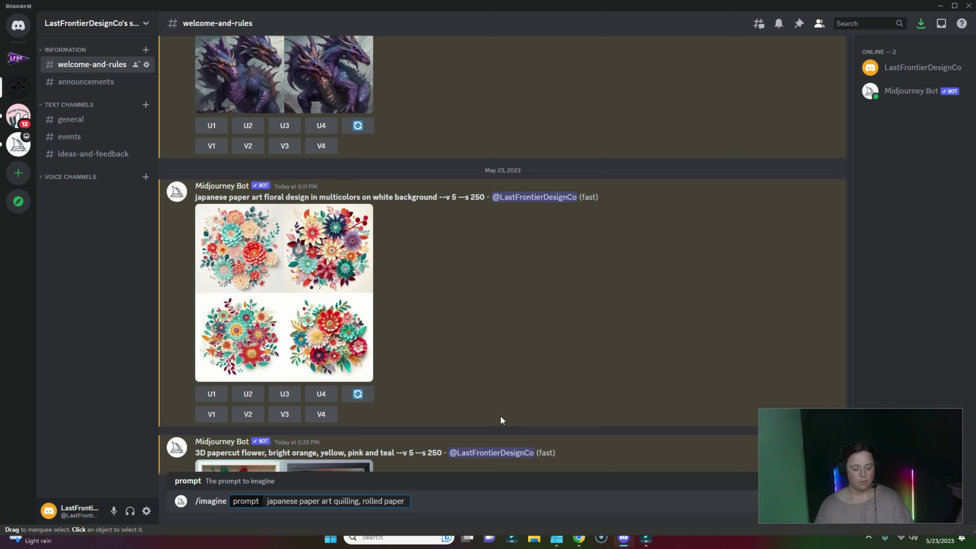
{"action": "type", "text": "floral"}
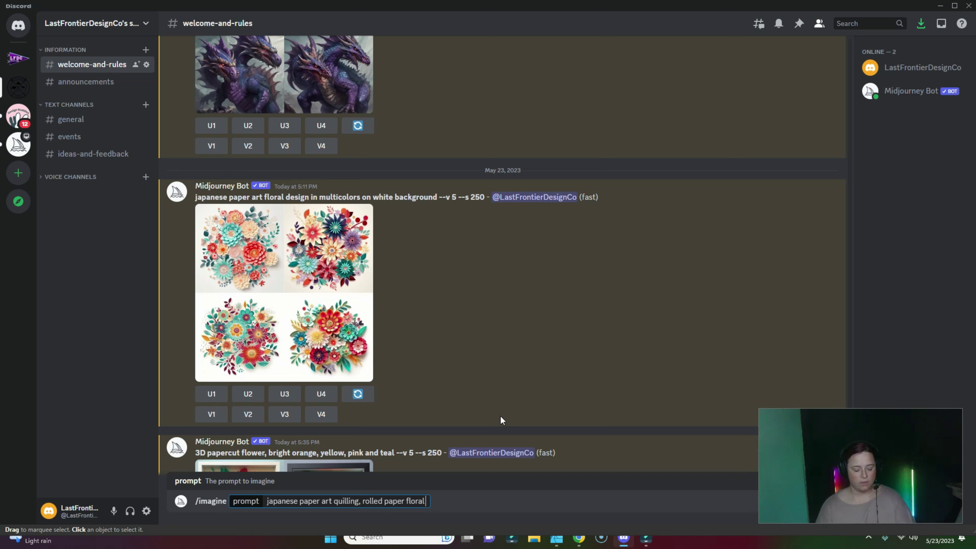
{"action": "type", "text": " boquet"}
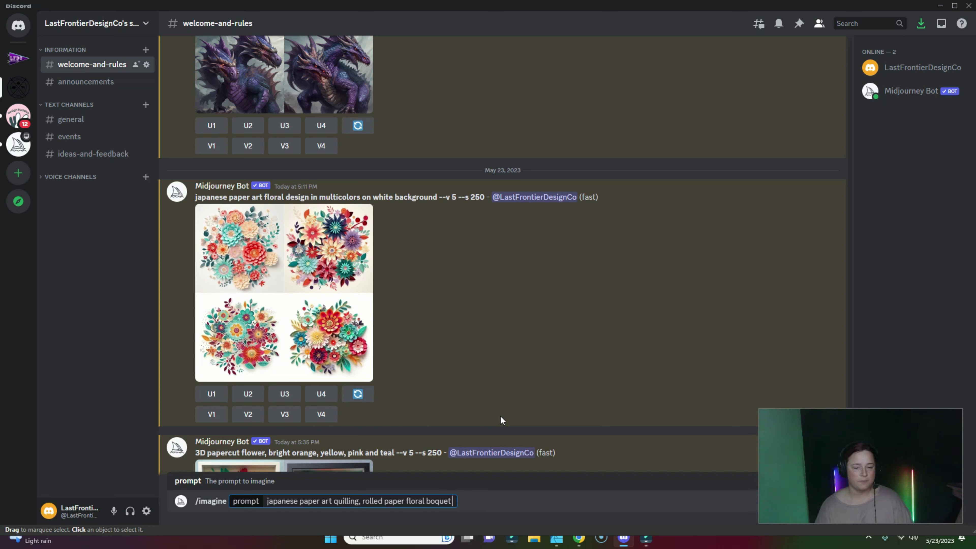
{"action": "type", "text": "b"}
{"action": "key", "text": "BackSpace"}
{"action": "key", "text": "BackSpace"}
{"action": "type", "text": ", bright mult"}
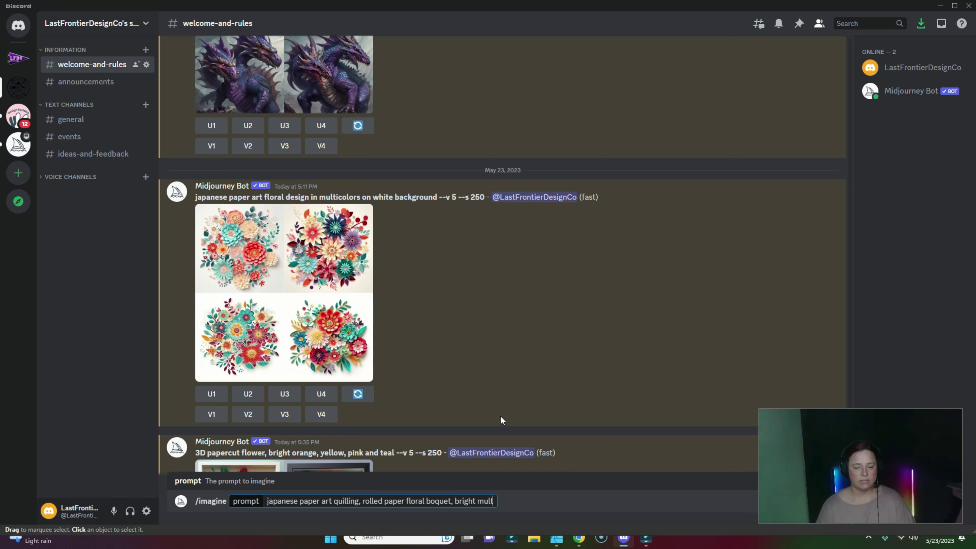
{"action": "type", "text": "icolored"}
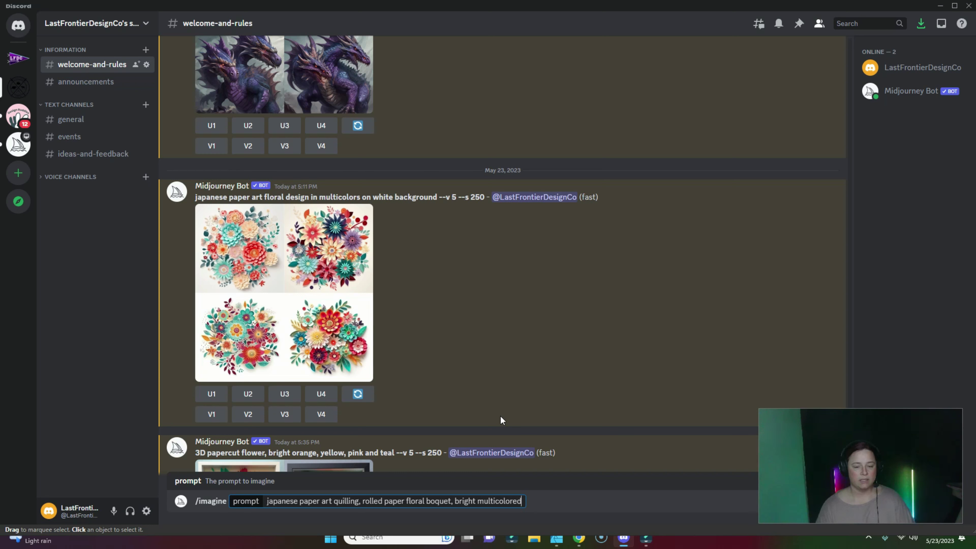
{"action": "type", "text": " on white"}
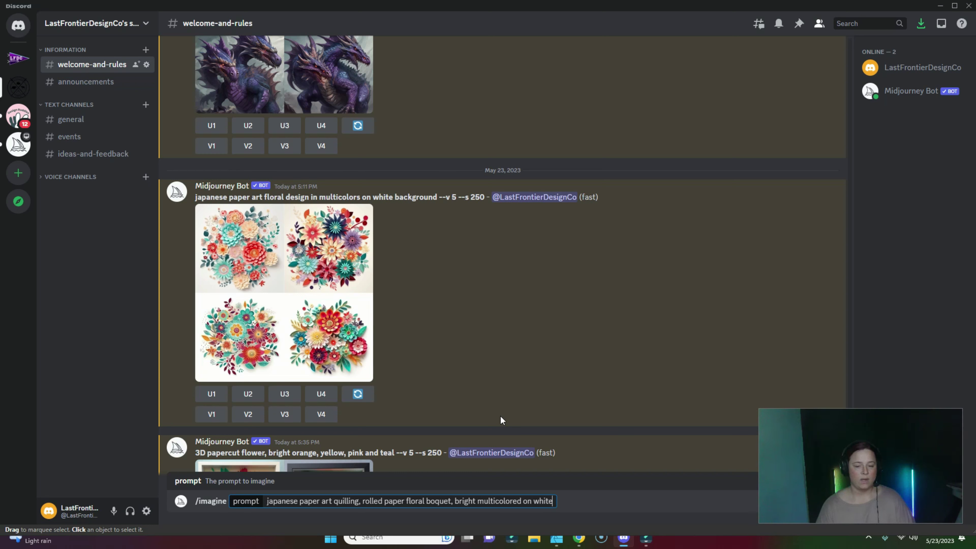
{"action": "type", "text": " background"}
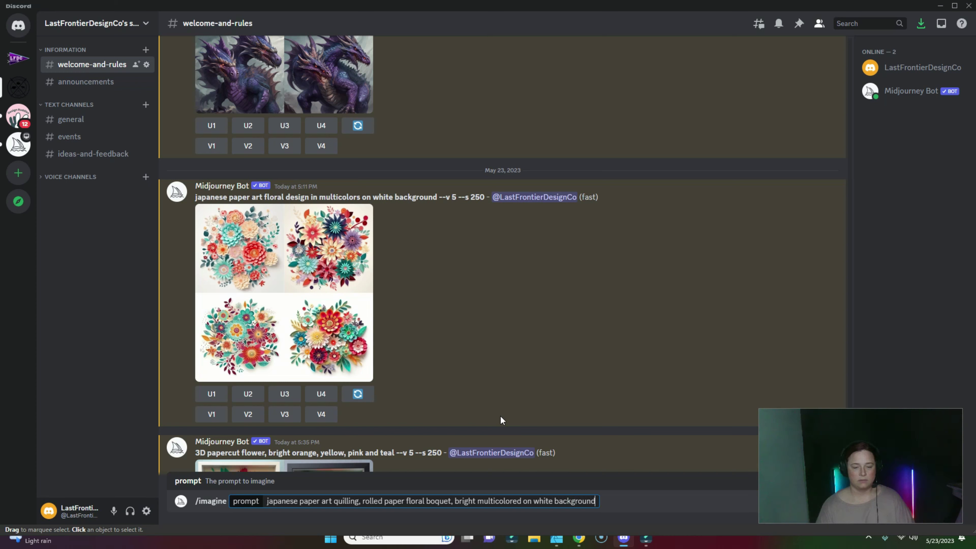
{"action": "key", "text": "Return"}
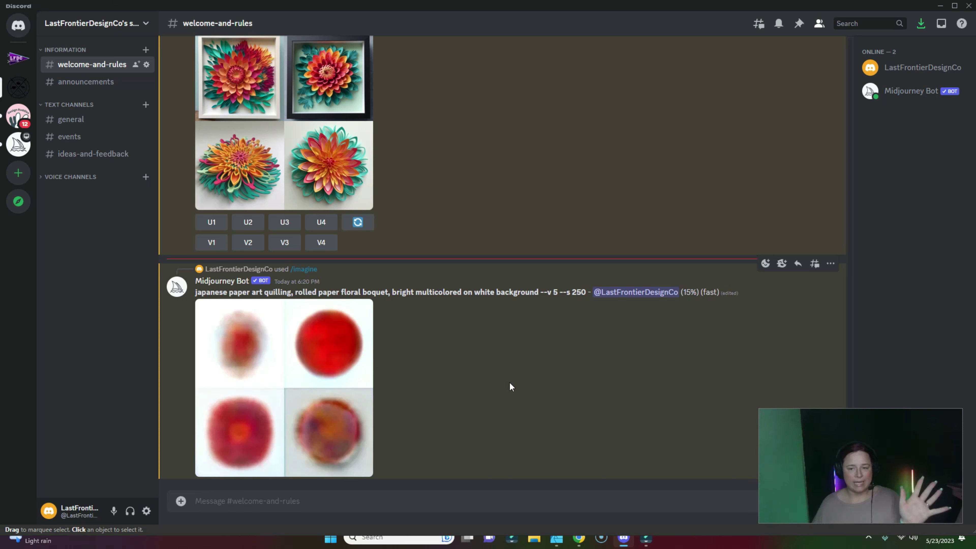
Check the job's progress, and examine the earlier Japanese paper art floral grid enlarged alongside the 3D papercut flower images
{"action": "left_click_drag", "start_coordinate": [682, 293], "coordinate": [699, 293]}
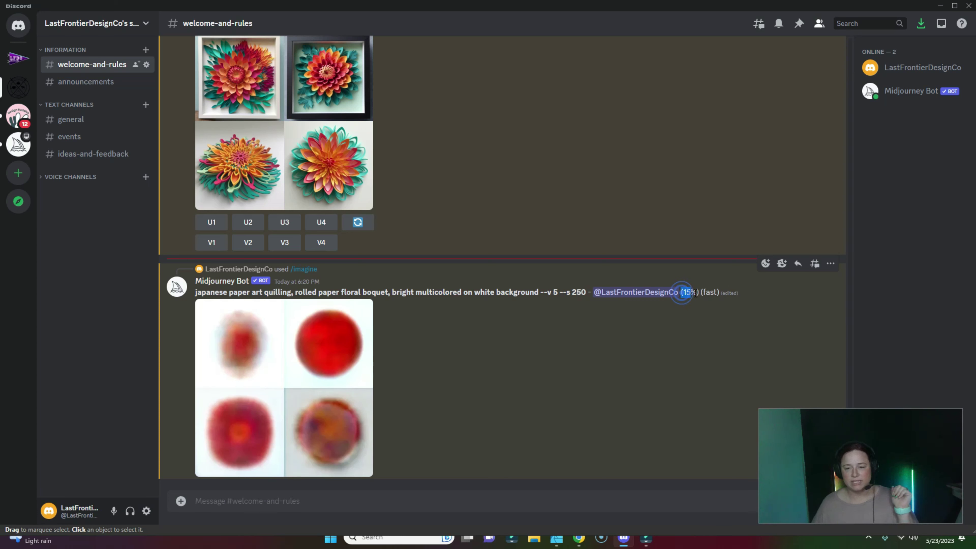
{"action": "scroll", "coordinate": [576, 356], "scroll_direction": "up", "scroll_amount": 8}
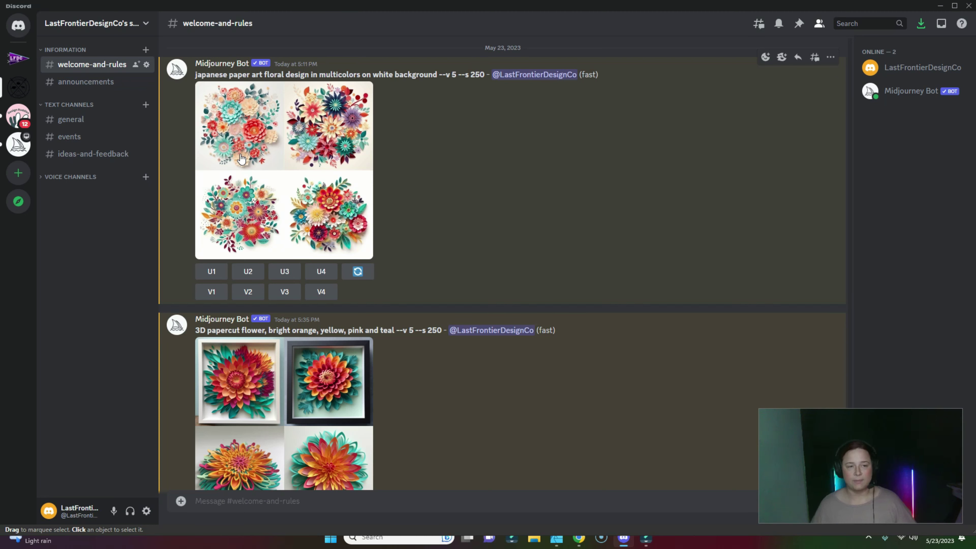
{"action": "left_click", "coordinate": [240, 155]}
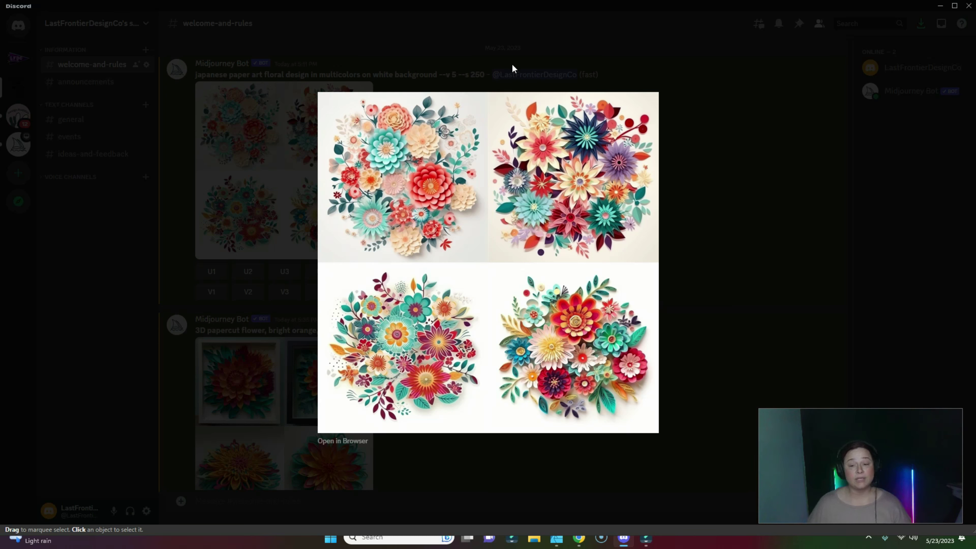
{"action": "left_click", "coordinate": [683, 372]}
{"action": "scroll", "coordinate": [656, 375], "scroll_direction": "down", "scroll_amount": 3}
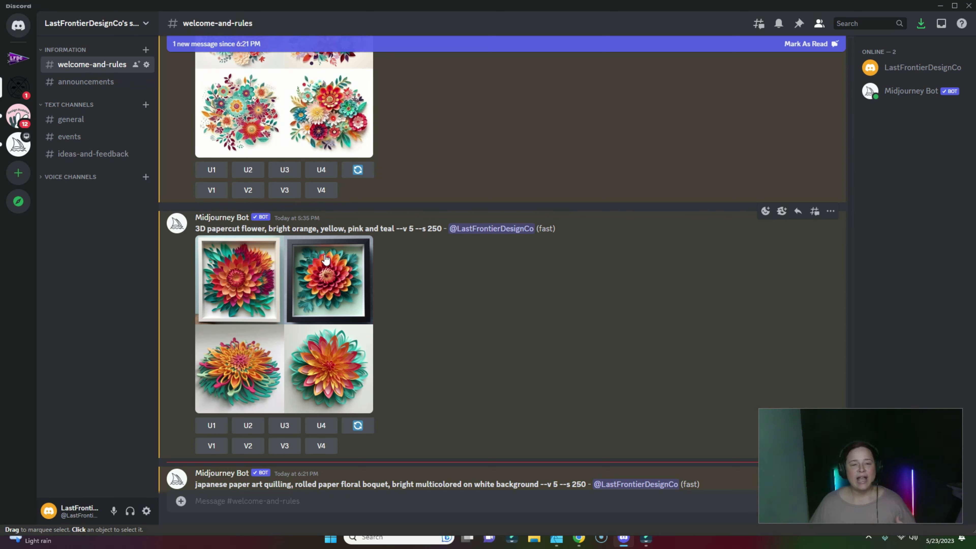
{"action": "scroll", "coordinate": [422, 256], "scroll_direction": "up", "scroll_amount": 3}
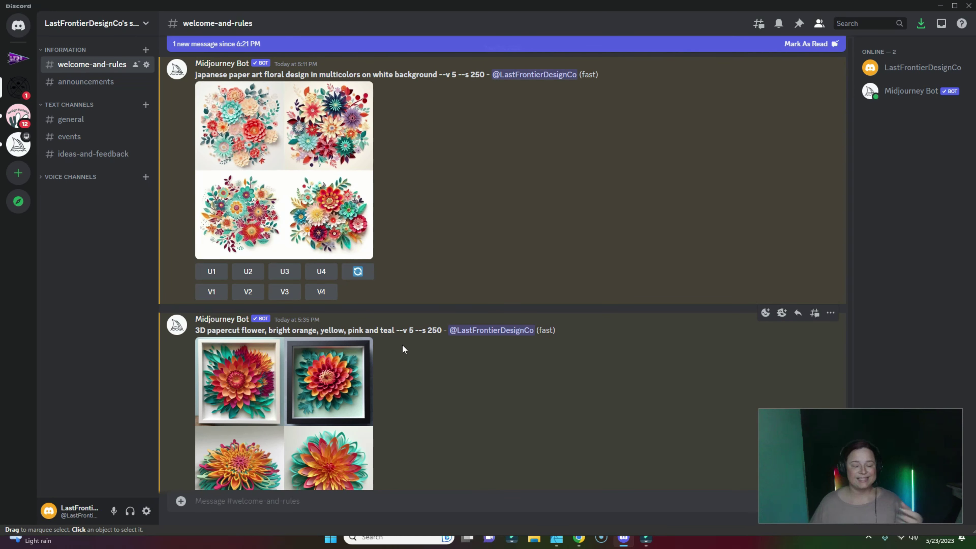
{"action": "scroll", "coordinate": [439, 398], "scroll_direction": "down", "scroll_amount": 3}
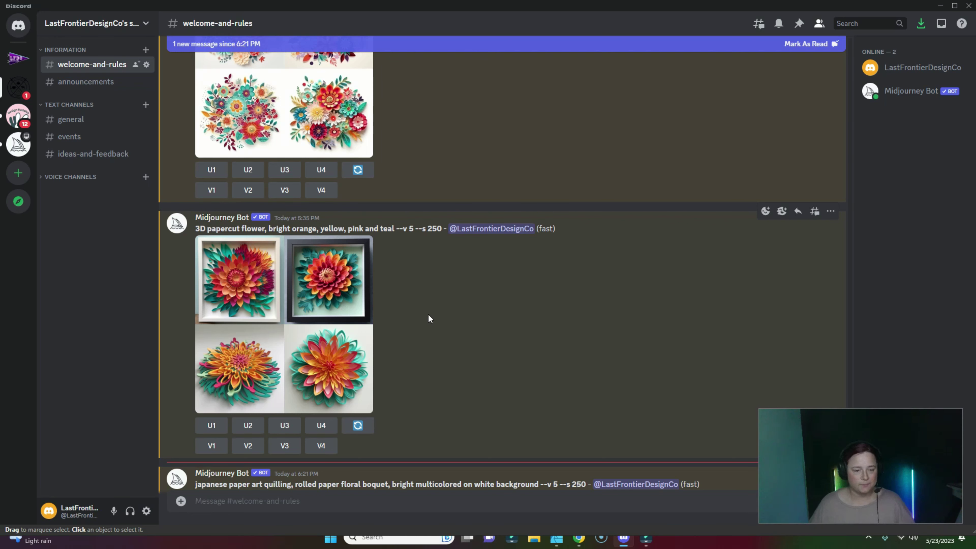
Examine the four new quilled bouquet variations in the enlarged preview, and close it
{"action": "scroll", "coordinate": [429, 314], "scroll_direction": "down", "scroll_amount": 5}
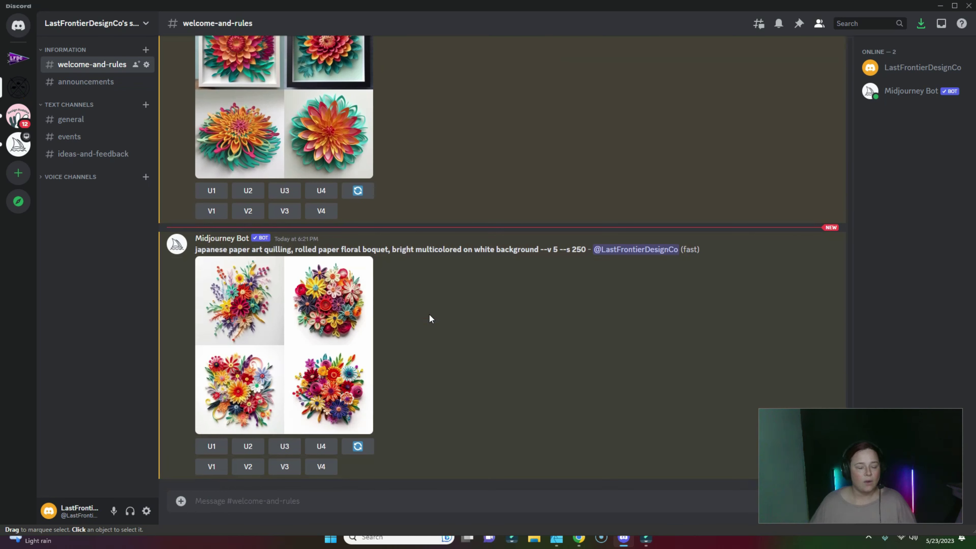
{"action": "left_click", "coordinate": [285, 334]}
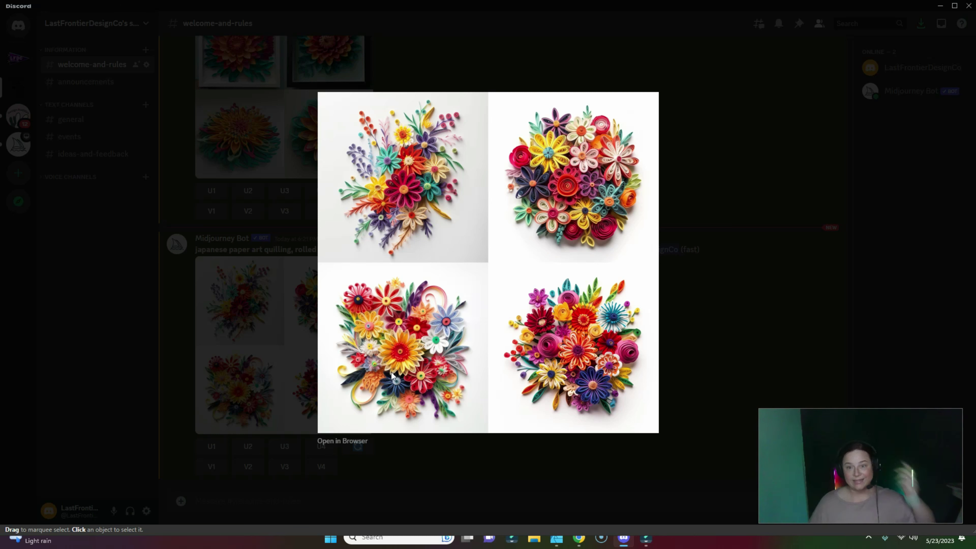
{"action": "left_click", "coordinate": [684, 318]}
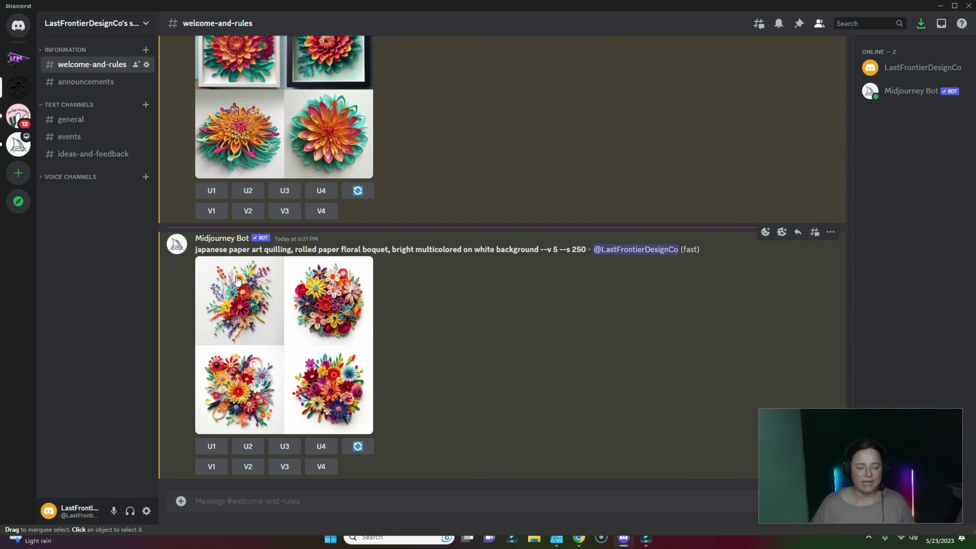
Upscale the first and second images of the quilled bouquet grid
{"action": "left_click", "coordinate": [201, 449]}
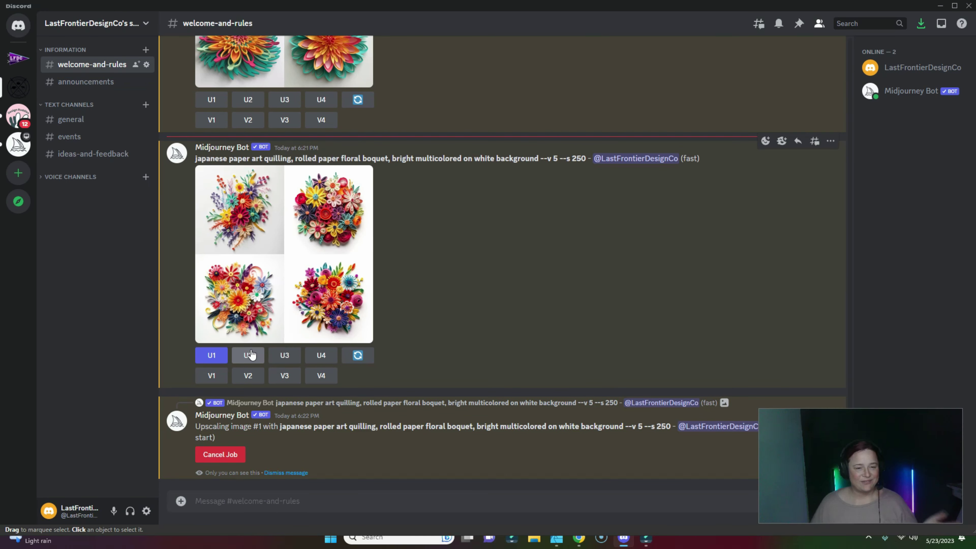
{"action": "scroll", "coordinate": [248, 350], "scroll_direction": "up", "scroll_amount": 6}
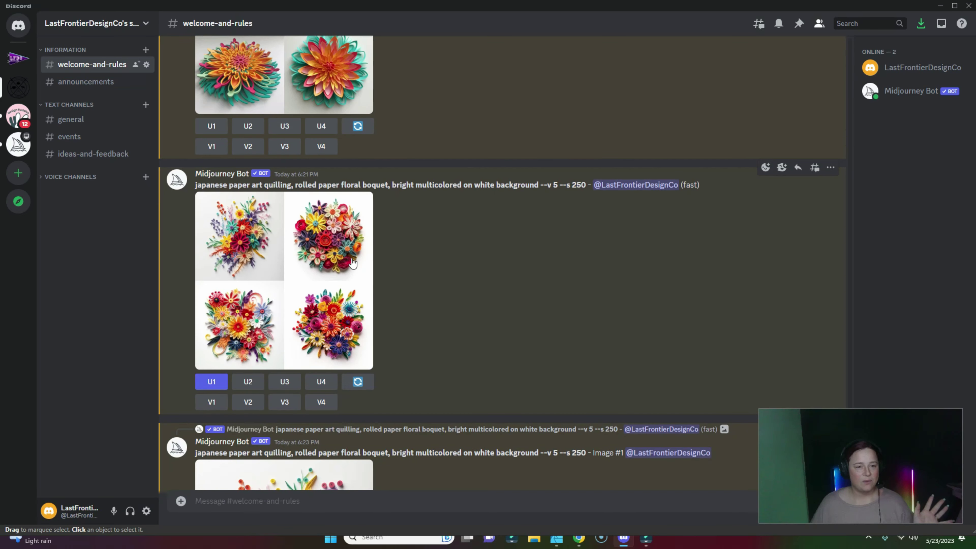
{"action": "left_click", "coordinate": [251, 381]}
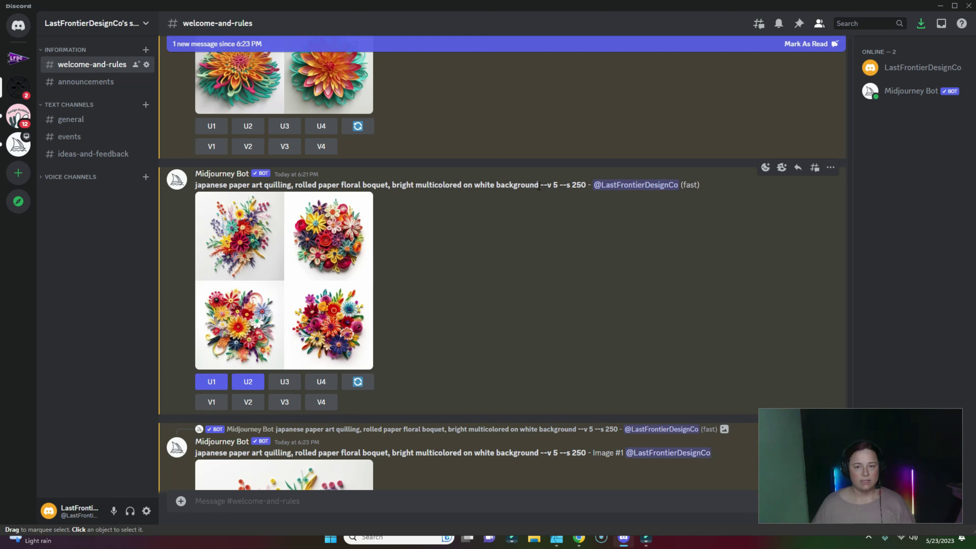
Copy the bright multicolored quilled bouquet prompt text without its parameters, and paste it into a new /imagine prompt
{"action": "left_click_drag", "start_coordinate": [539, 187], "coordinate": [194, 190]}
{"action": "key", "text": "ctrl+c"}
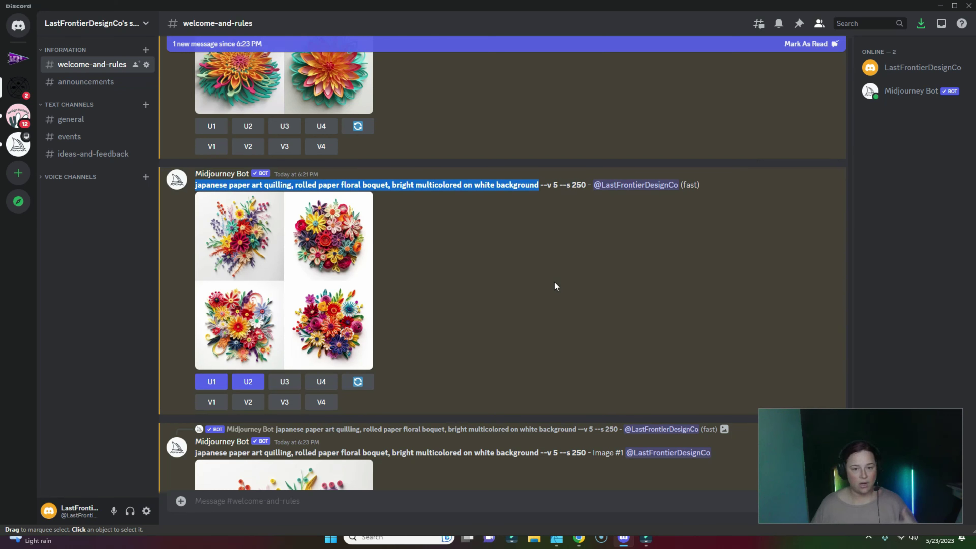
{"action": "scroll", "coordinate": [554, 285], "scroll_direction": "down", "scroll_amount": 5}
{"action": "scroll", "coordinate": [439, 401], "scroll_direction": "down", "scroll_amount": 7}
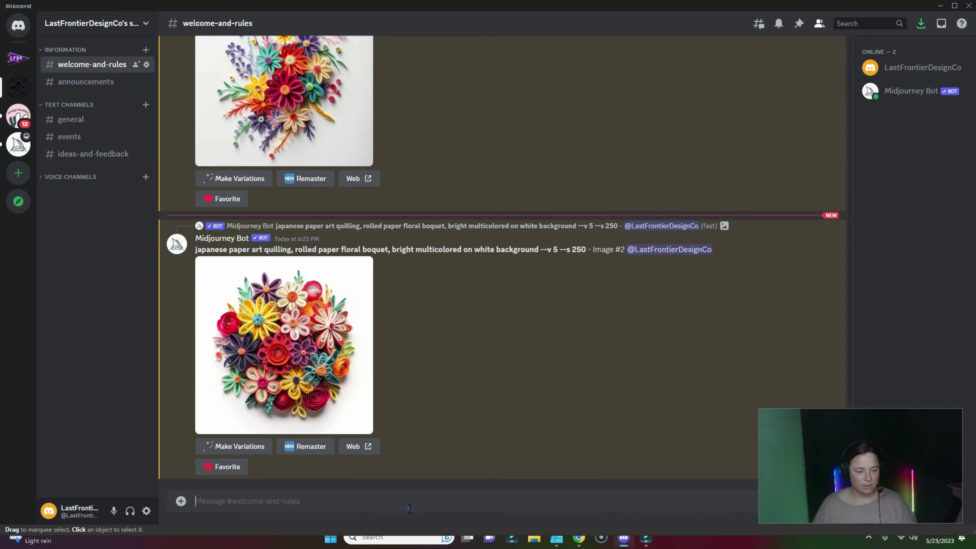
{"action": "left_click", "coordinate": [409, 509]}
{"action": "type", "text": "/"}
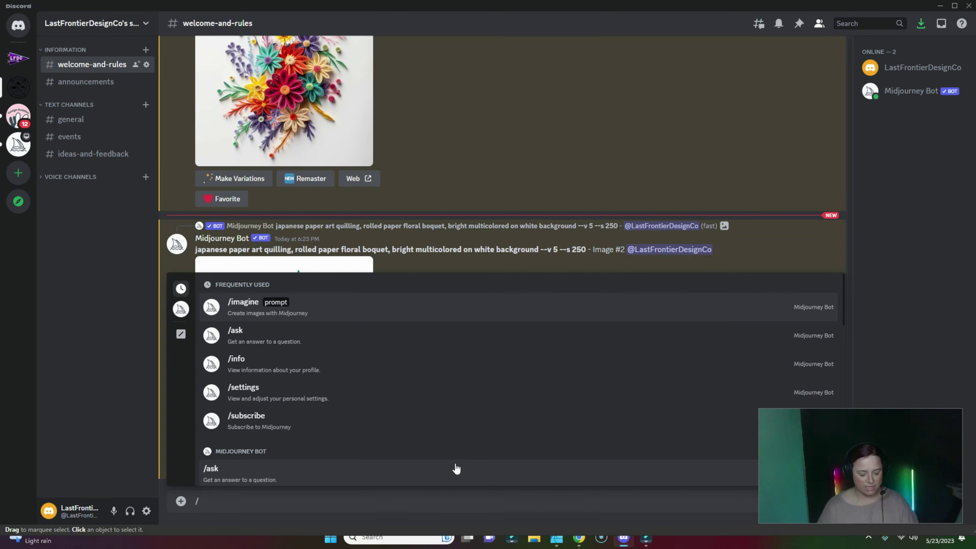
{"action": "type", "text": "imagine"}
{"action": "key", "text": "Tab"}
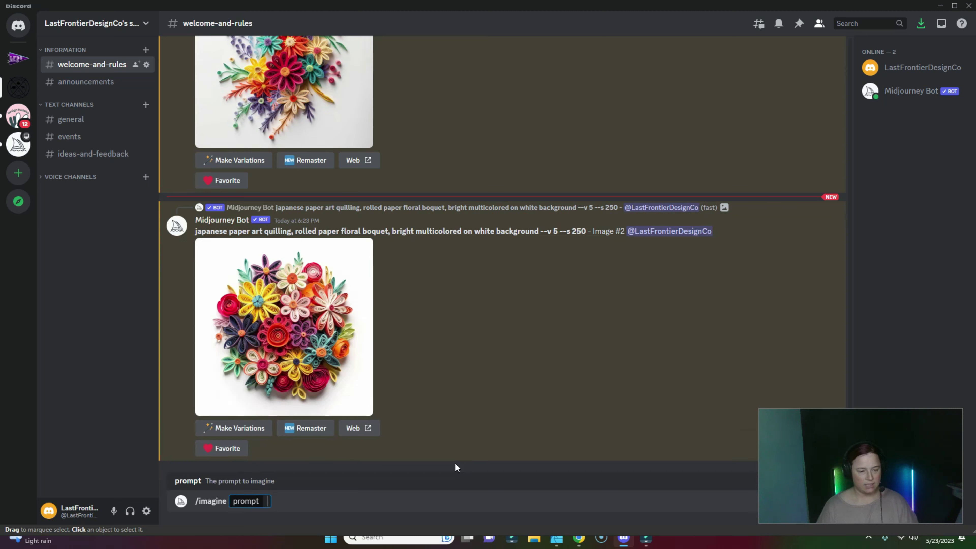
{"action": "key", "text": "ctrl+v"}
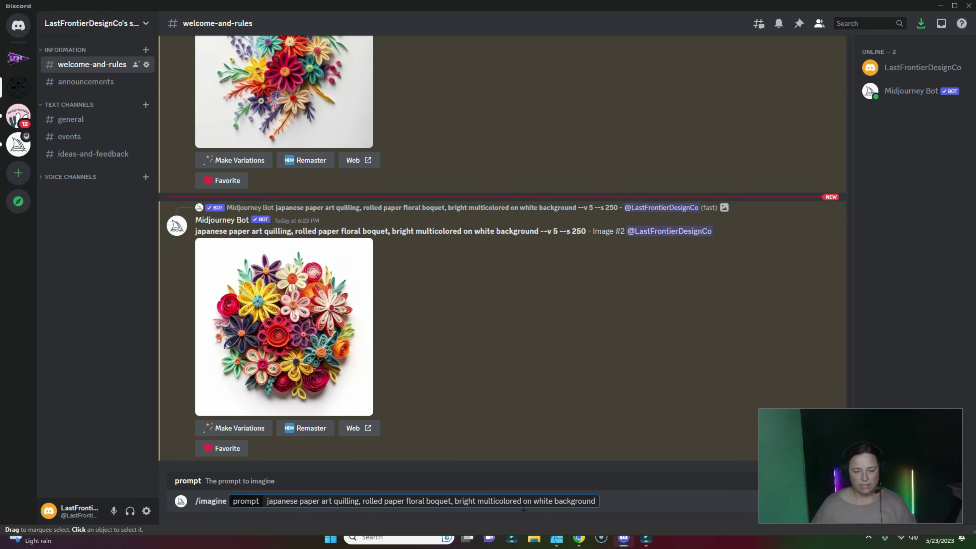
Replace "bright multicolored" in the prompt with "muted bohemian colors" and submit it
{"action": "left_click_drag", "start_coordinate": [524, 503], "coordinate": [457, 506]}
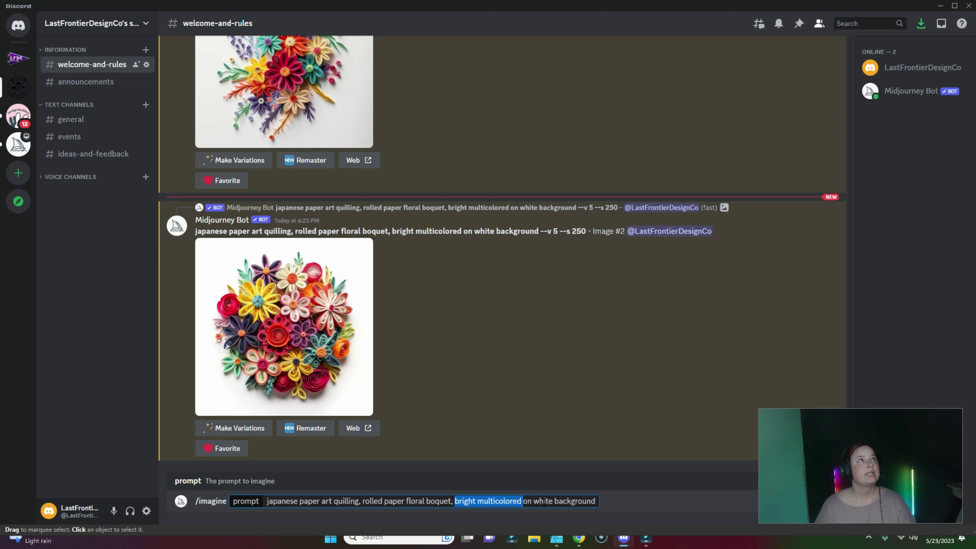
{"action": "type", "text": "muted"}
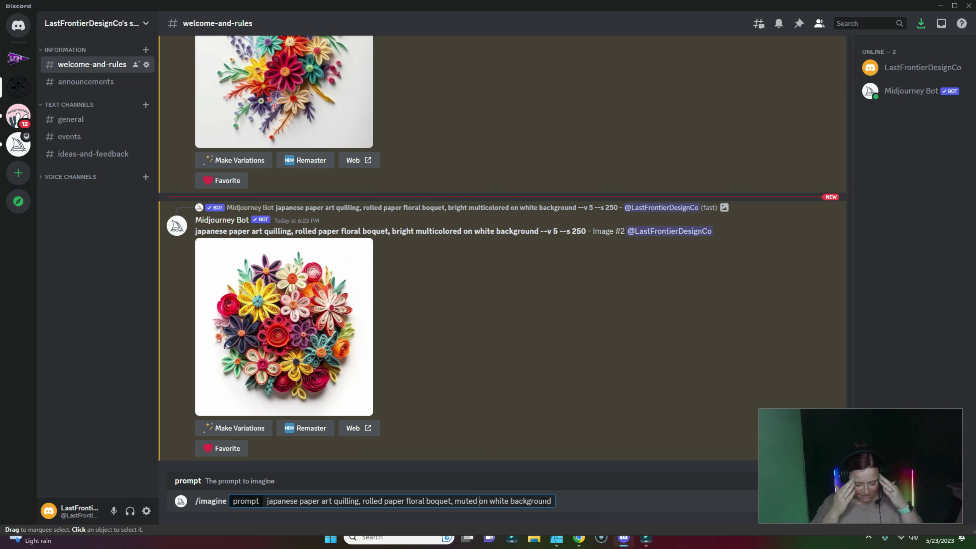
{"action": "type", "text": "b"}
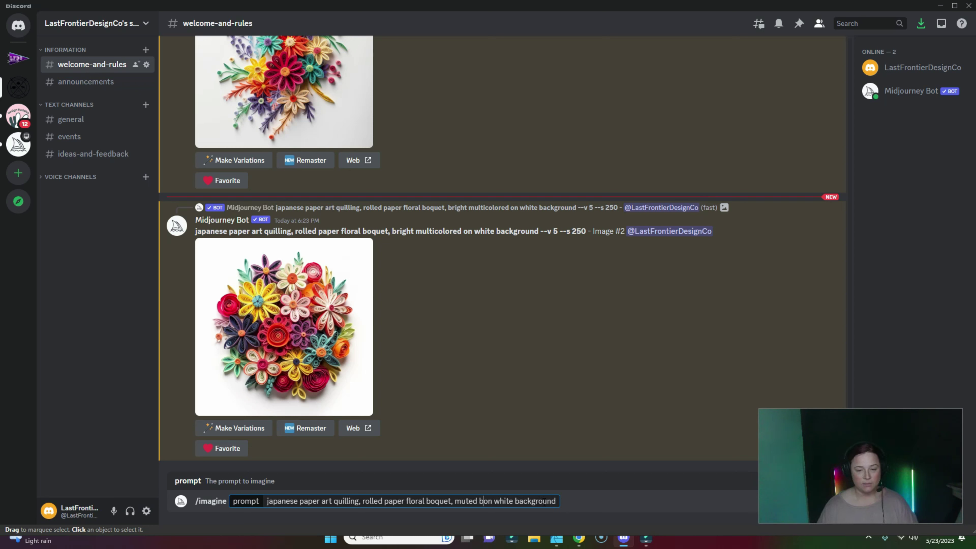
{"action": "type", "text": "ohemian"}
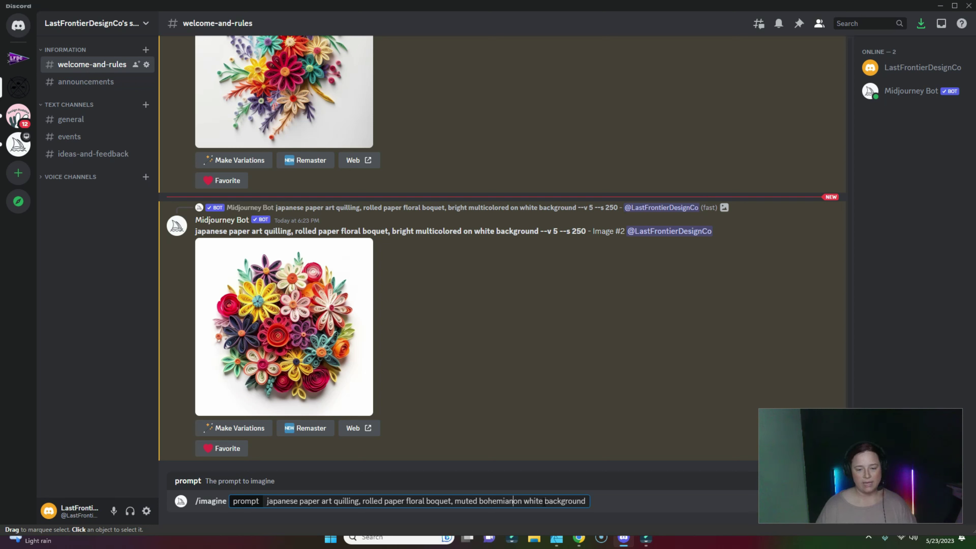
{"action": "type", "text": " colors"}
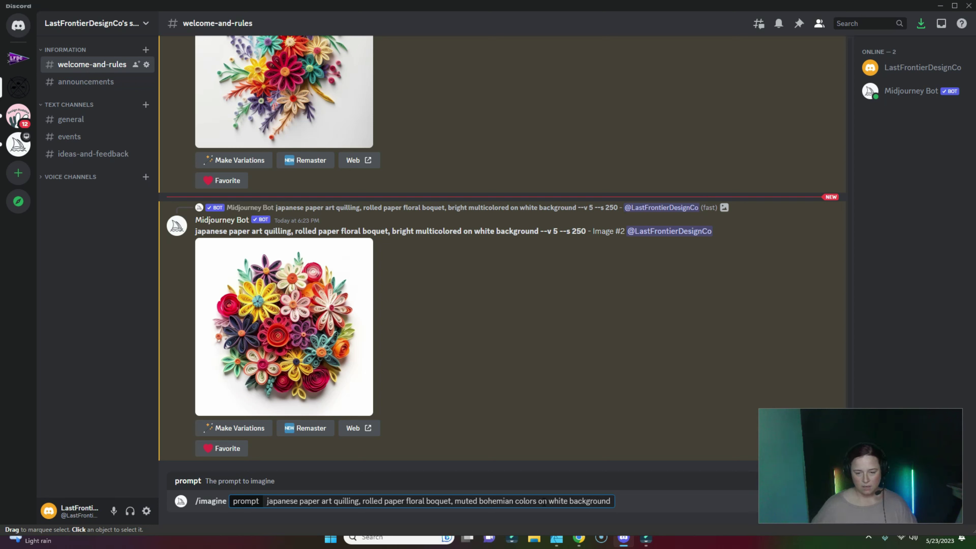
{"action": "key", "text": "Return"}
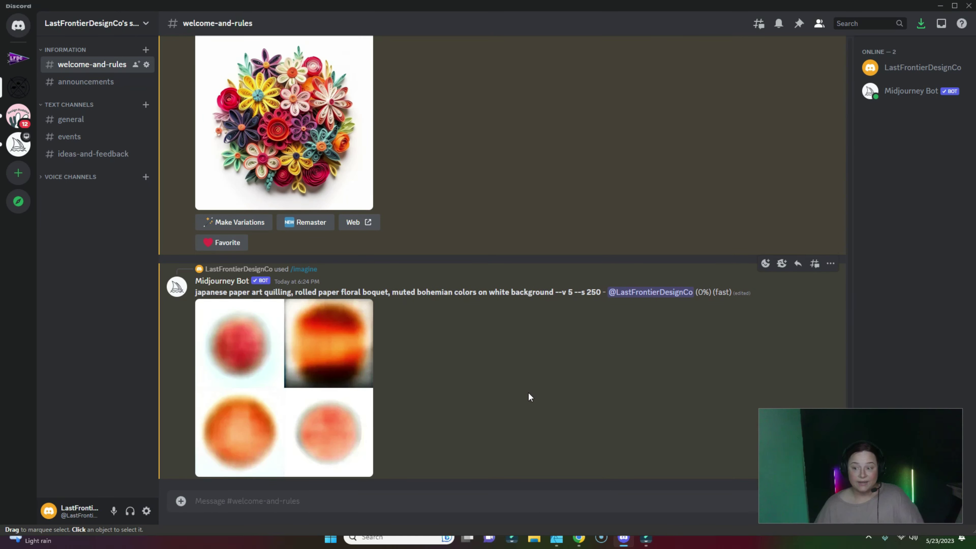
Open the upscaled Image #1 of the bright multicolored bouquet on the Midjourney website
{"action": "scroll", "coordinate": [529, 393], "scroll_direction": "up", "scroll_amount": 3}
{"action": "scroll", "coordinate": [528, 392], "scroll_direction": "up", "scroll_amount": 5}
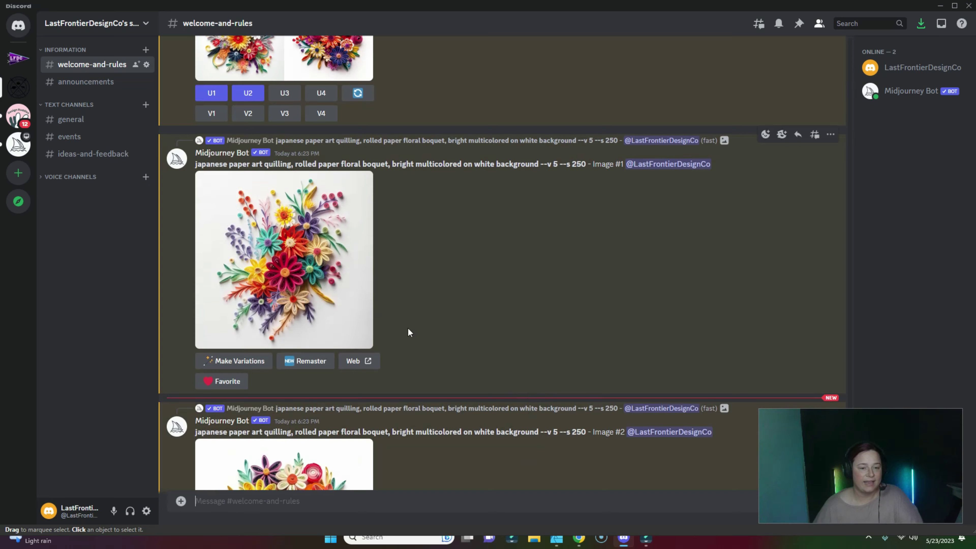
{"action": "left_click", "coordinate": [361, 362]}
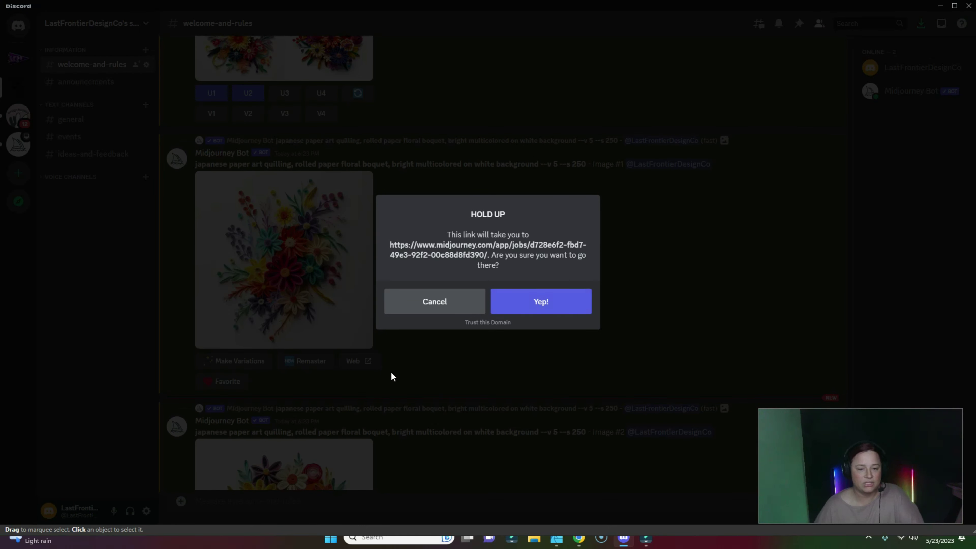
{"action": "left_click", "coordinate": [527, 292]}
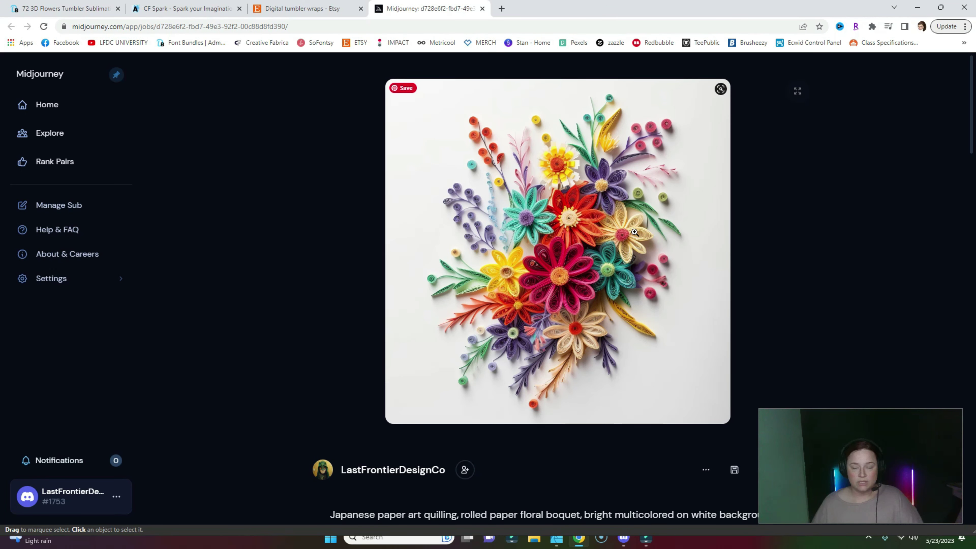
Save the bouquet image to Downloads as the PNG "AI Flowers 1", and close its page
{"action": "right_click", "coordinate": [634, 233]}
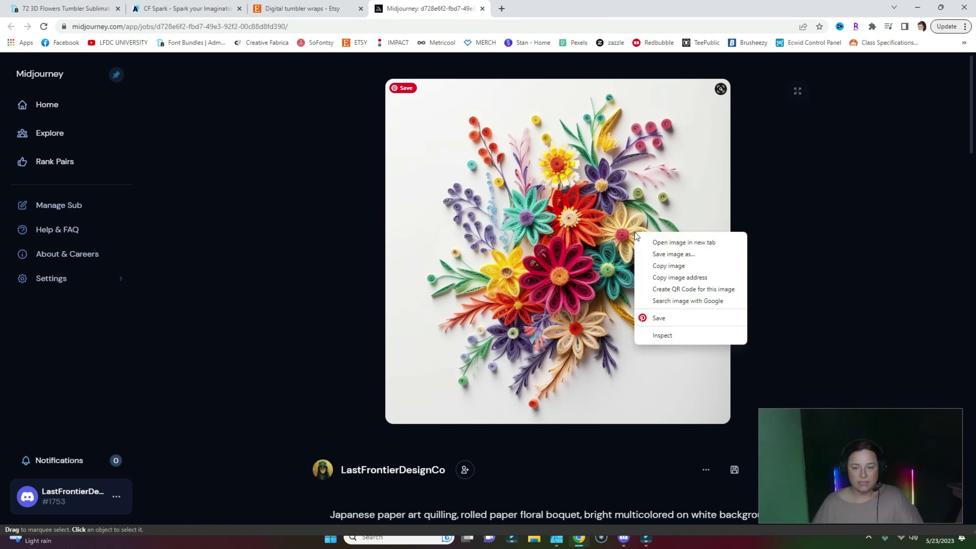
{"action": "left_click", "coordinate": [656, 255]}
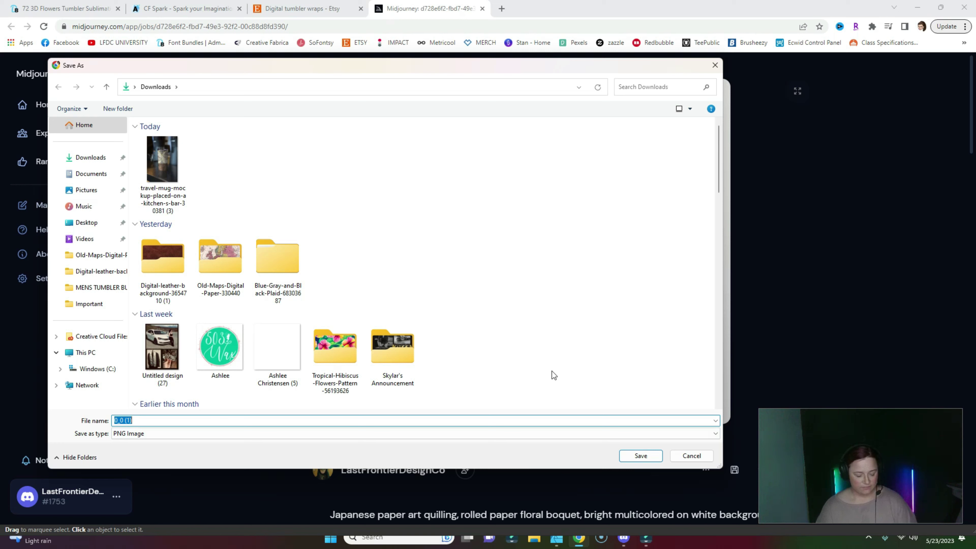
{"action": "type", "text": "AI"}
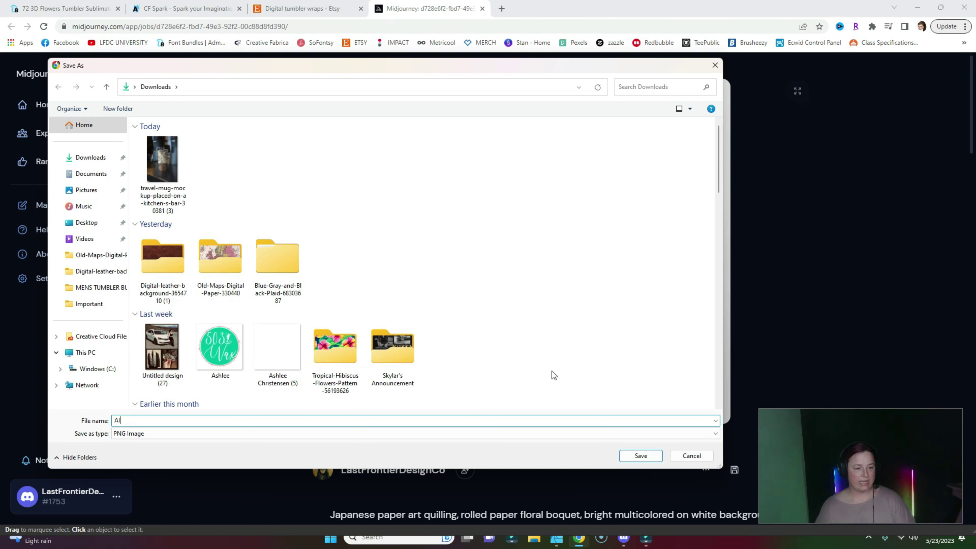
{"action": "type", "text": " Flowers 1"}
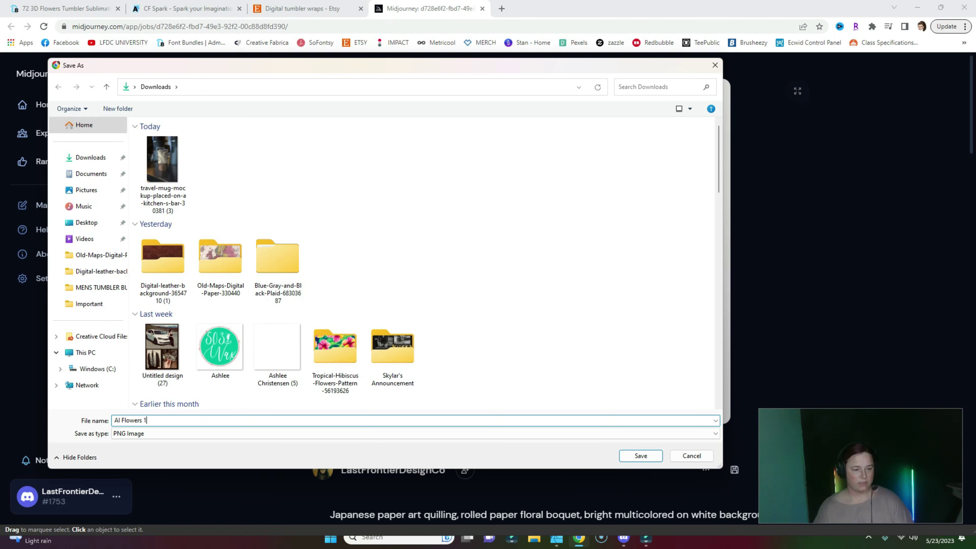
{"action": "key", "text": "Return"}
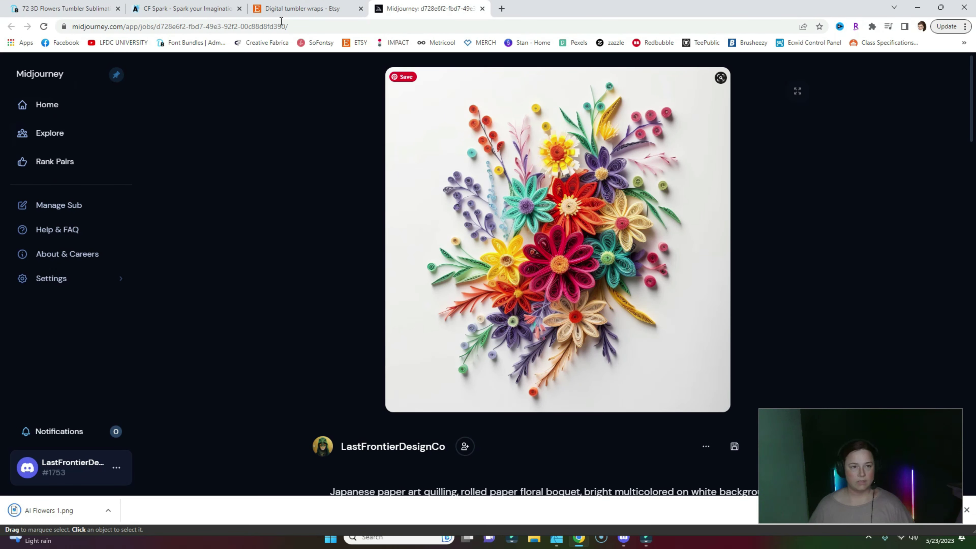
{"action": "left_click", "coordinate": [483, 9]}
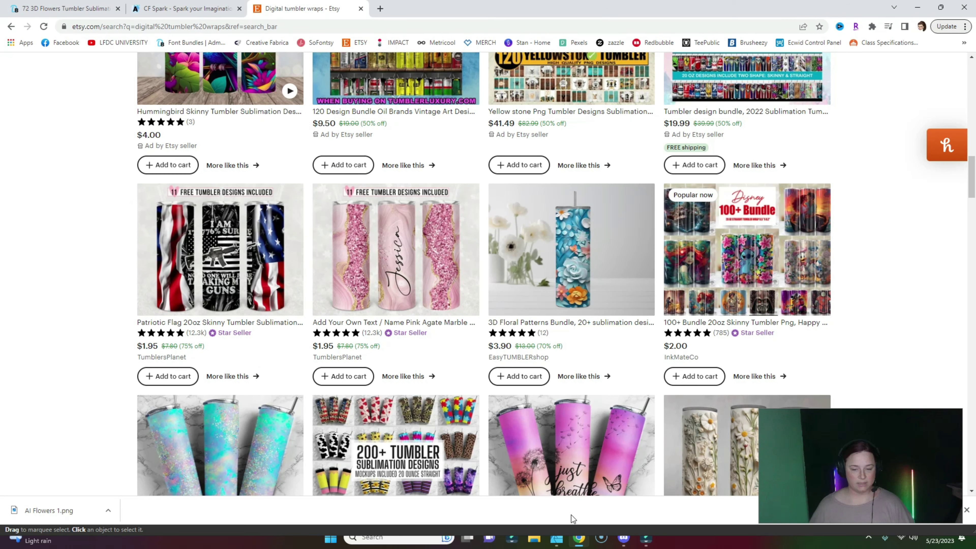
Return to Discord and open the upscaled Image #2 of the bright bouquet on the Midjourney website
{"action": "left_click", "coordinate": [623, 539]}
{"action": "scroll", "coordinate": [457, 335], "scroll_direction": "down", "scroll_amount": 8}
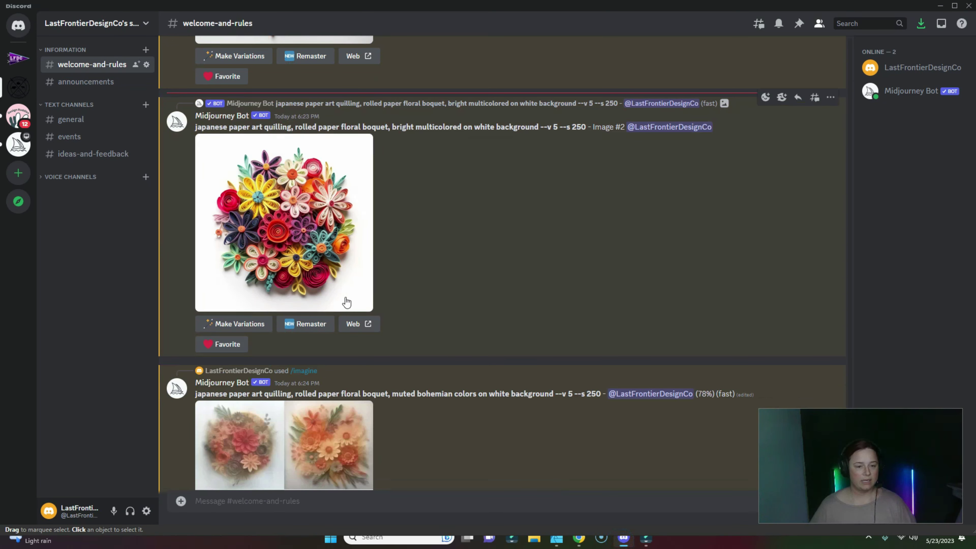
{"action": "left_click", "coordinate": [352, 323]}
{"action": "left_click", "coordinate": [573, 306]}
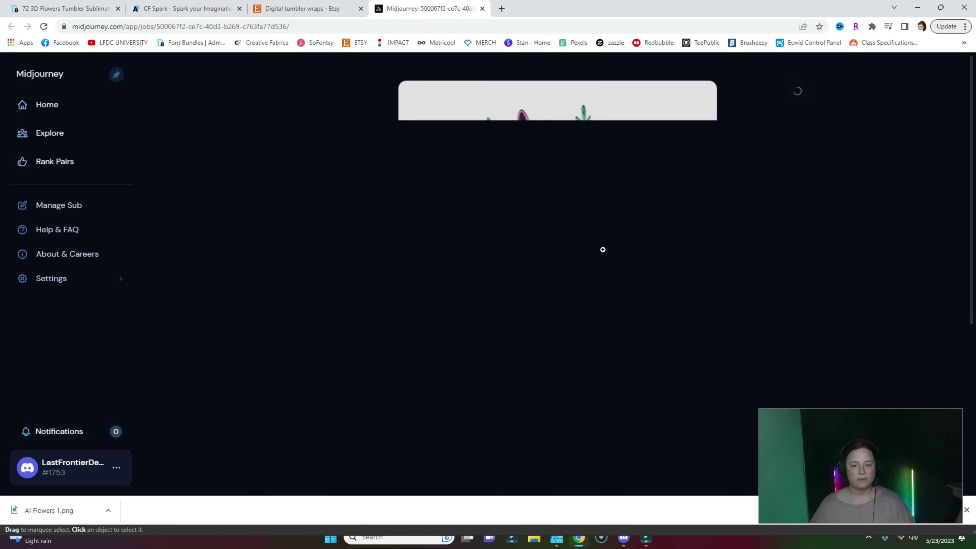
Save the round bouquet image to Downloads as the PNG "AI Flowers 2"
{"action": "right_click", "coordinate": [613, 210]}
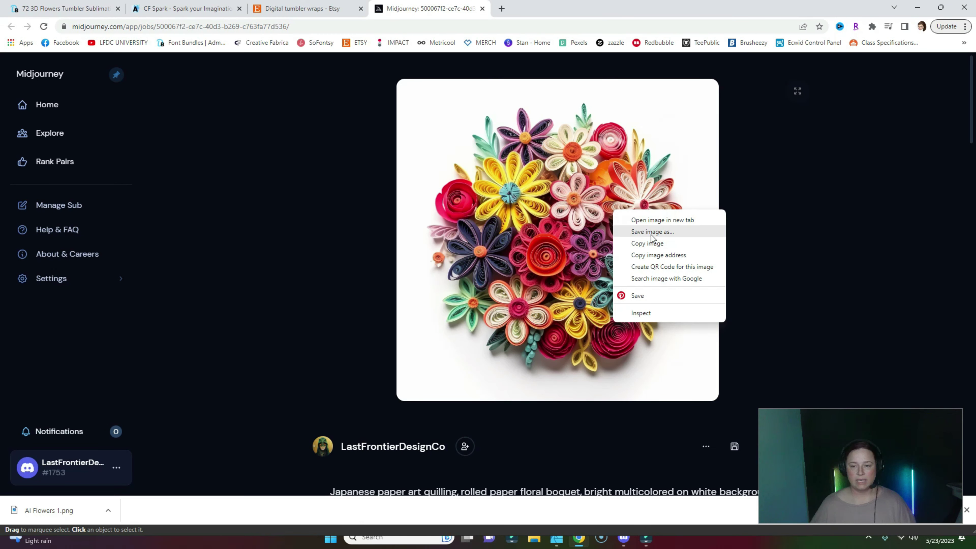
{"action": "left_click", "coordinate": [650, 231]}
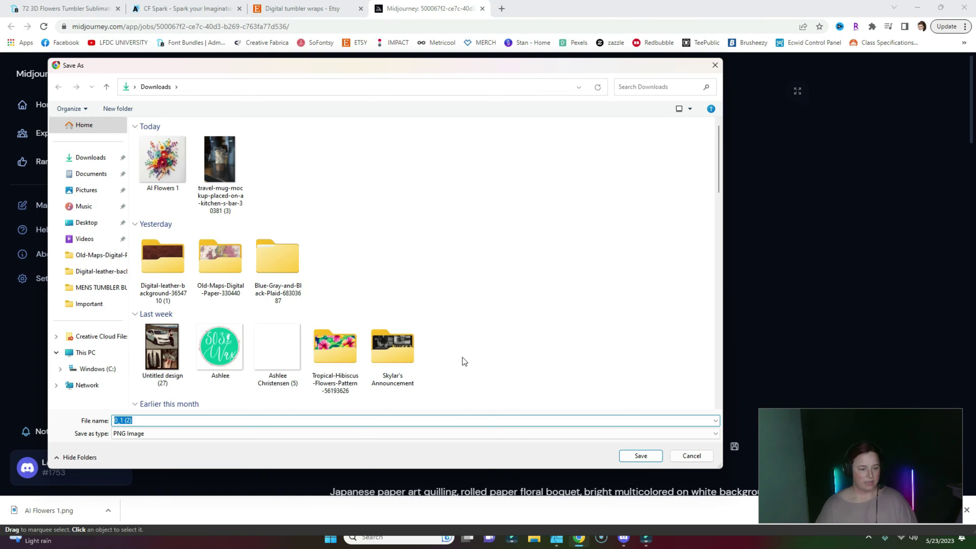
{"action": "type", "text": "AI Fl"}
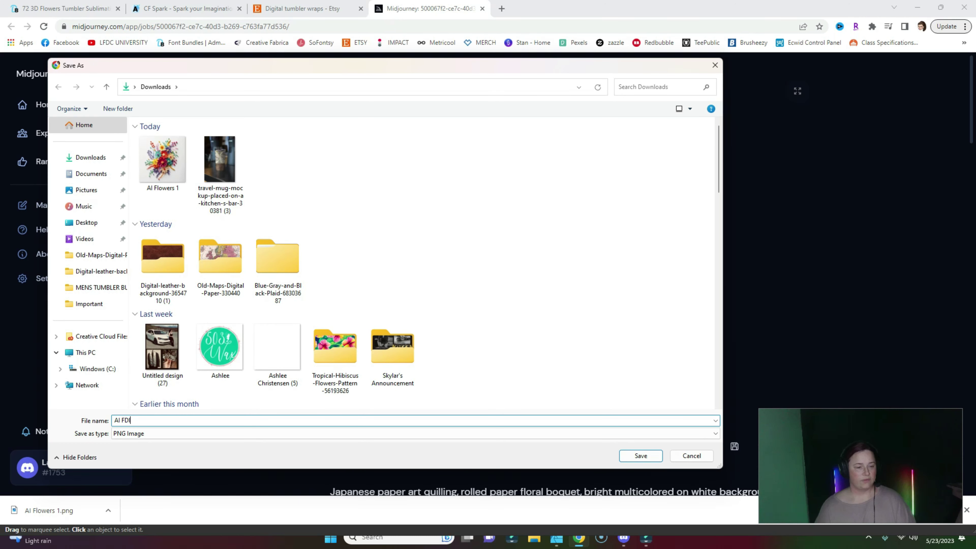
{"action": "type", "text": "owers "}
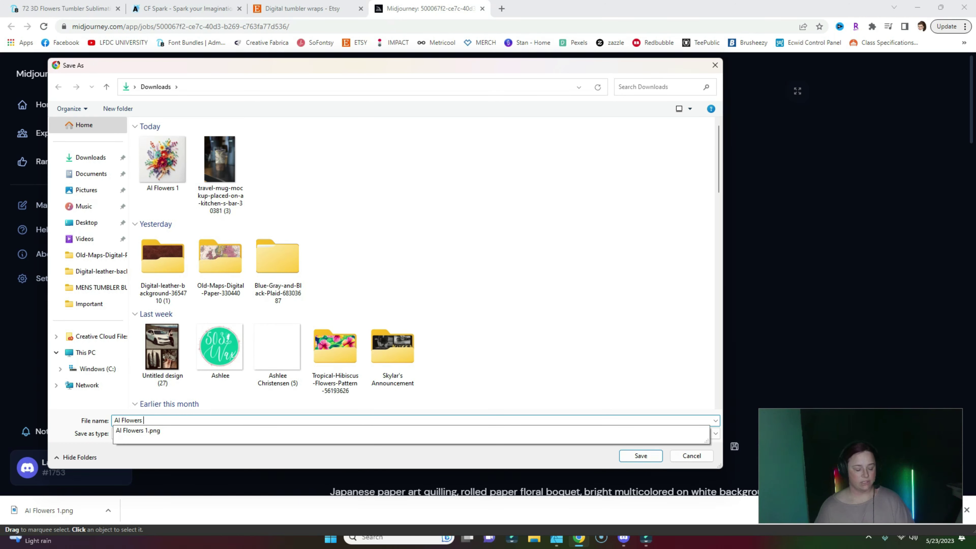
{"action": "type", "text": "2"}
{"action": "key", "text": "Return"}
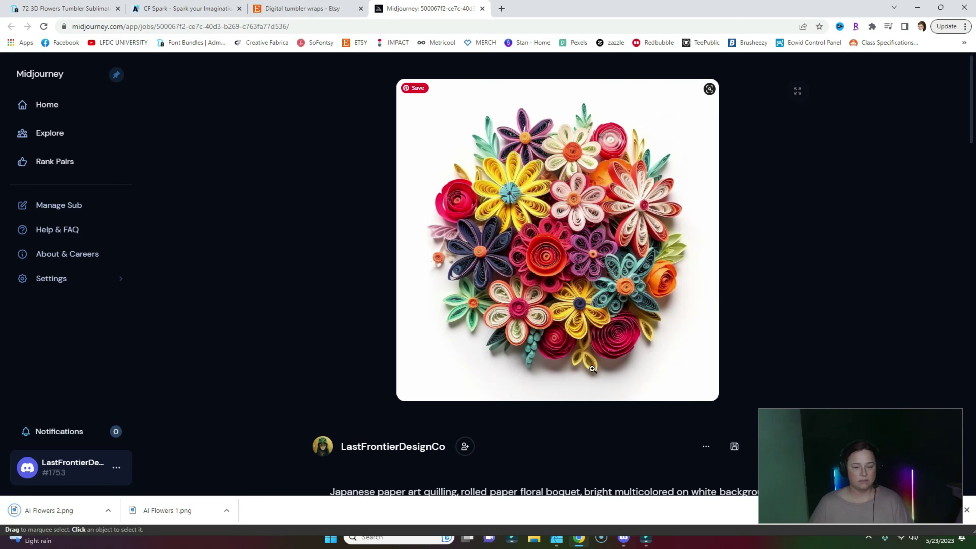
Back in Discord, examine the muted bohemian bouquet grid enlarged, and upscale its third and second images
{"action": "left_click", "coordinate": [623, 538]}
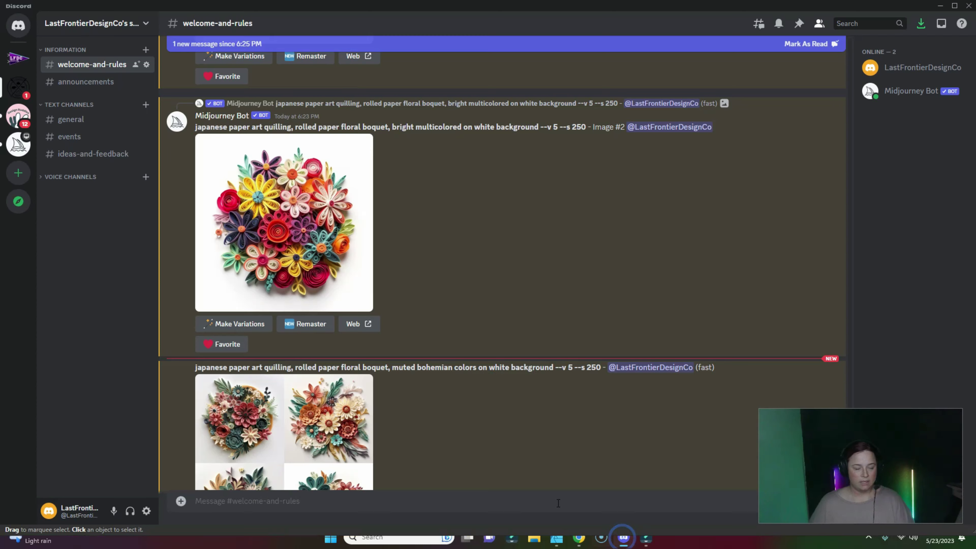
{"action": "scroll", "coordinate": [436, 402], "scroll_direction": "down", "scroll_amount": 3}
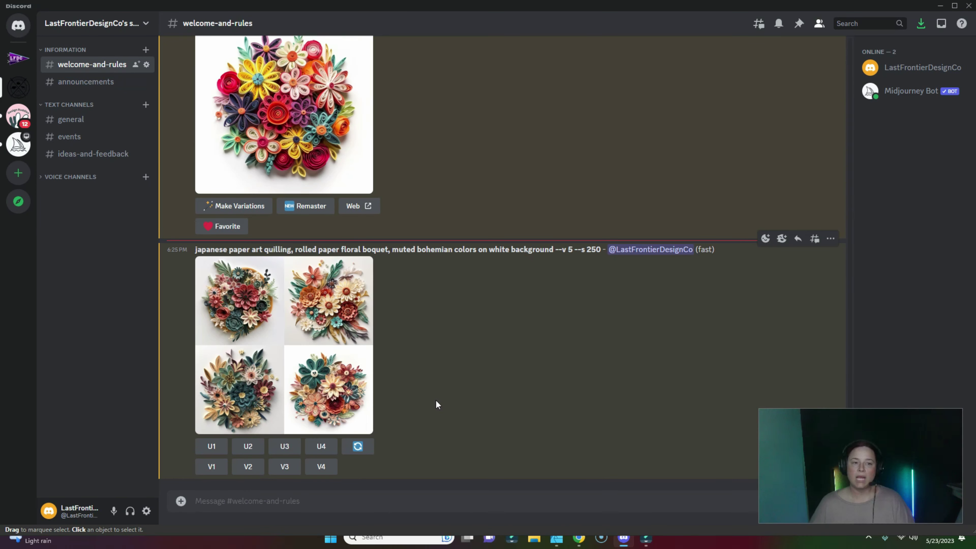
{"action": "left_click", "coordinate": [279, 342]}
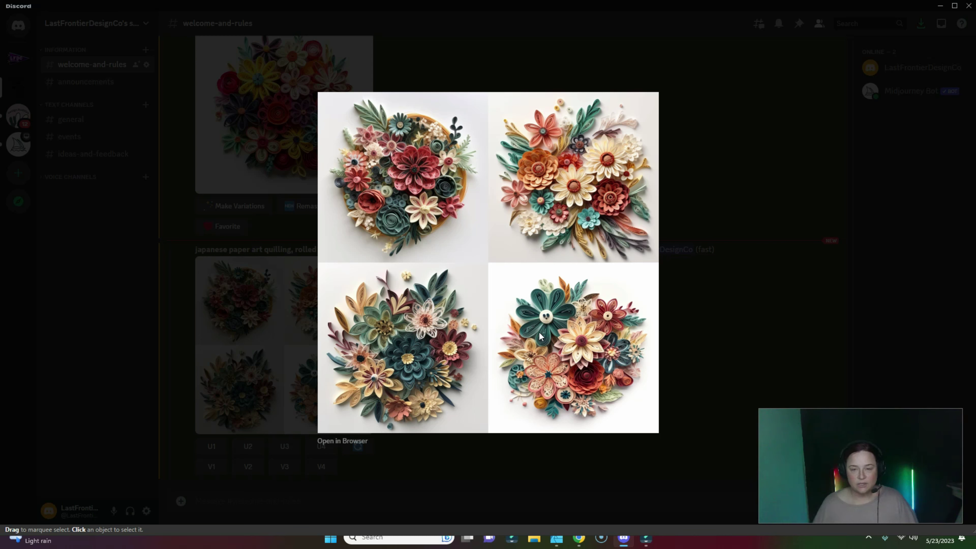
{"action": "left_click", "coordinate": [691, 363]}
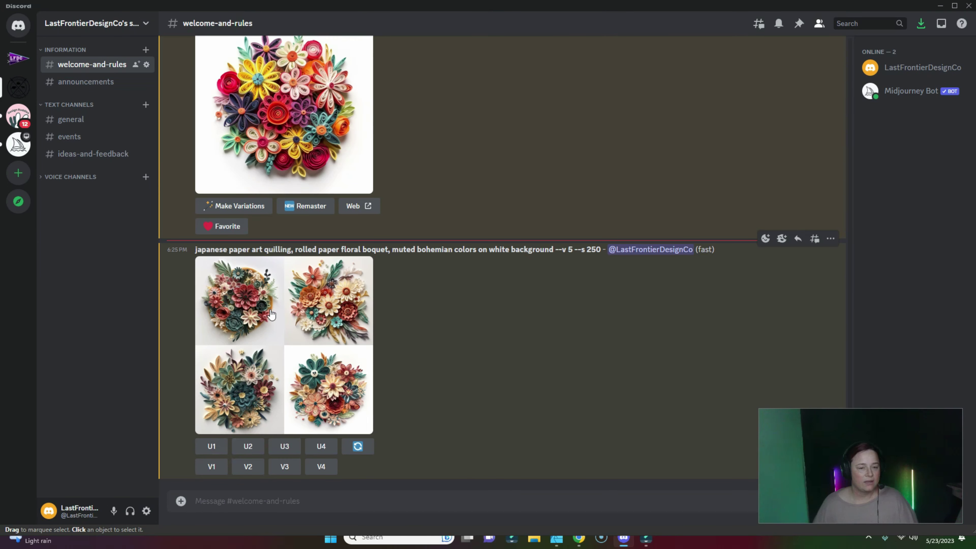
{"action": "left_click", "coordinate": [285, 447]}
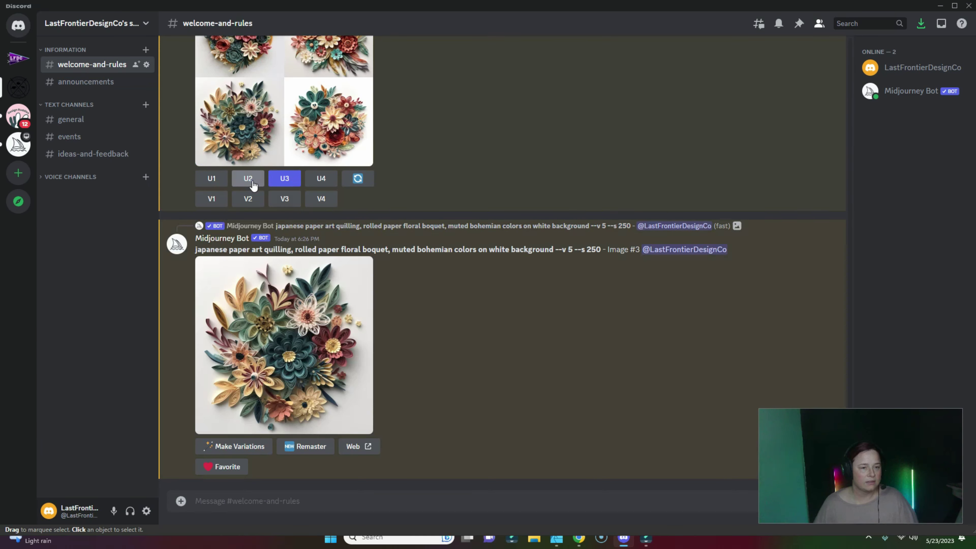
{"action": "left_click", "coordinate": [250, 179]}
Open the upscaled muted bouquet Image #3 on the Midjourney website and save it to Downloads as the PNG "AI Flowers 3"
{"action": "left_click", "coordinate": [364, 355]}
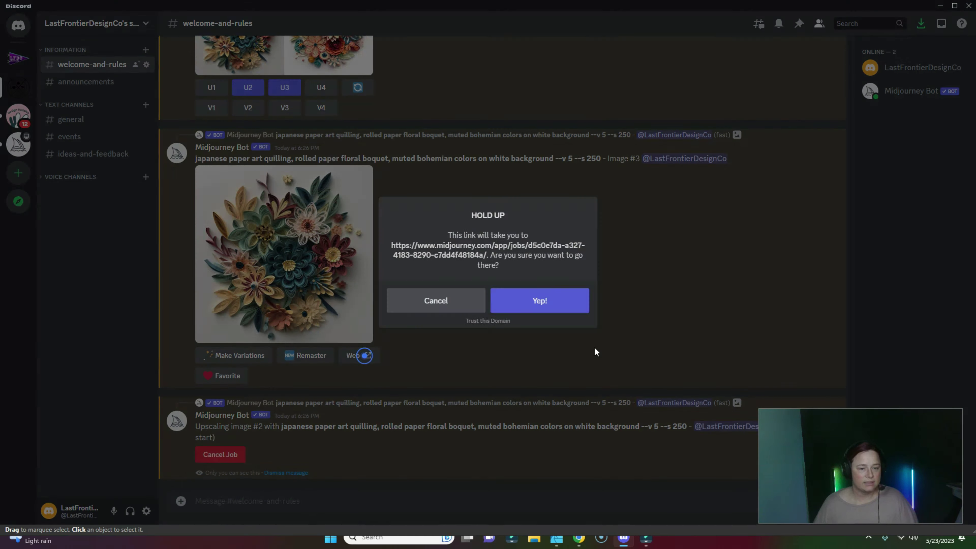
{"action": "left_click", "coordinate": [556, 296]}
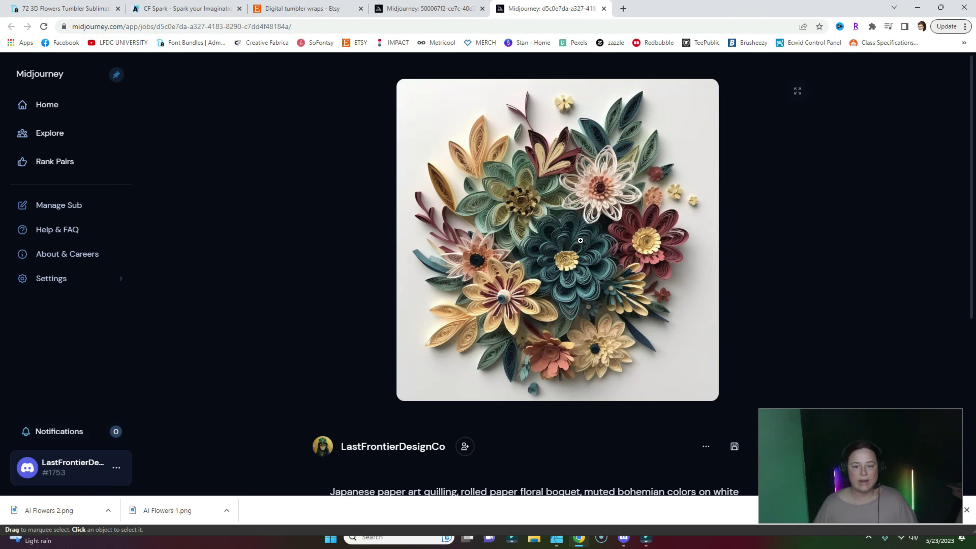
{"action": "right_click", "coordinate": [612, 211]}
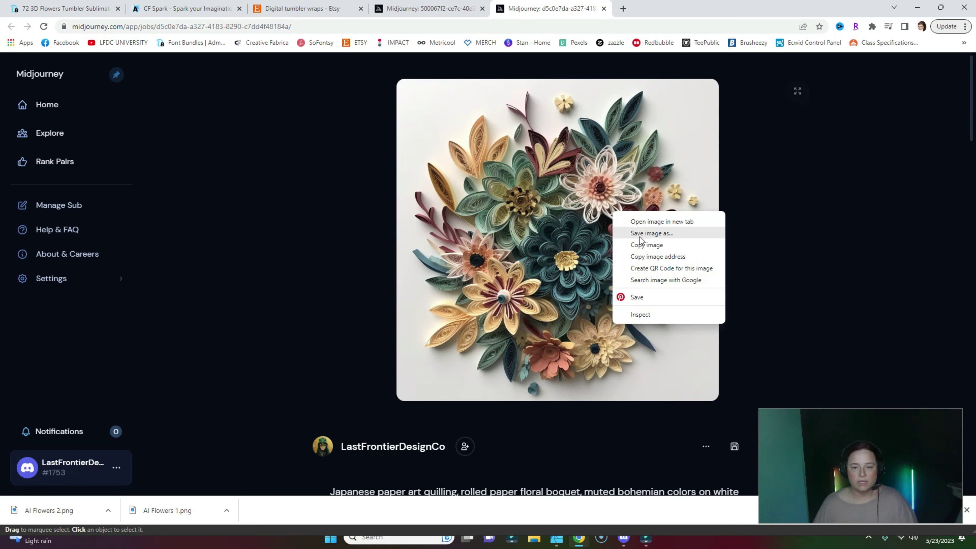
{"action": "left_click", "coordinate": [634, 232]}
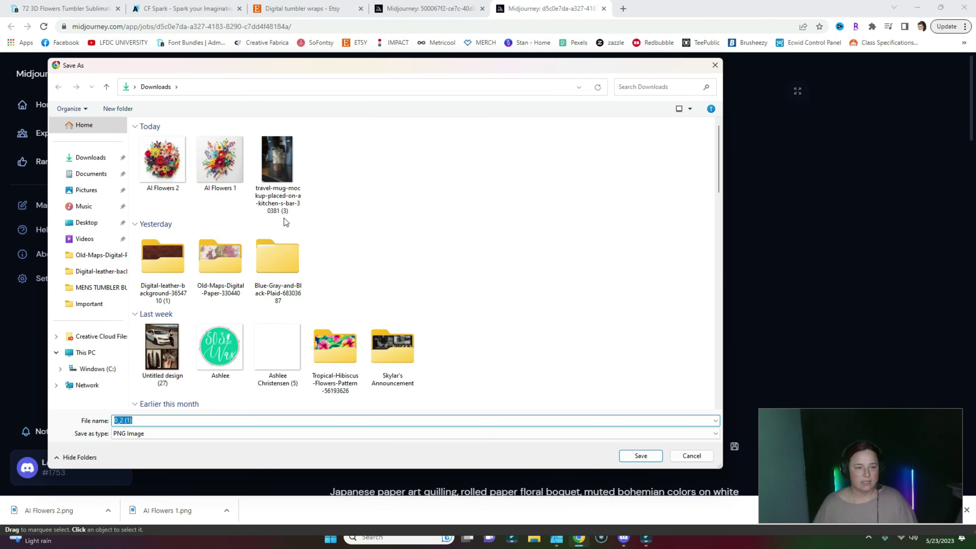
{"action": "left_click", "coordinate": [158, 187]}
{"action": "double_click", "coordinate": [177, 419]}
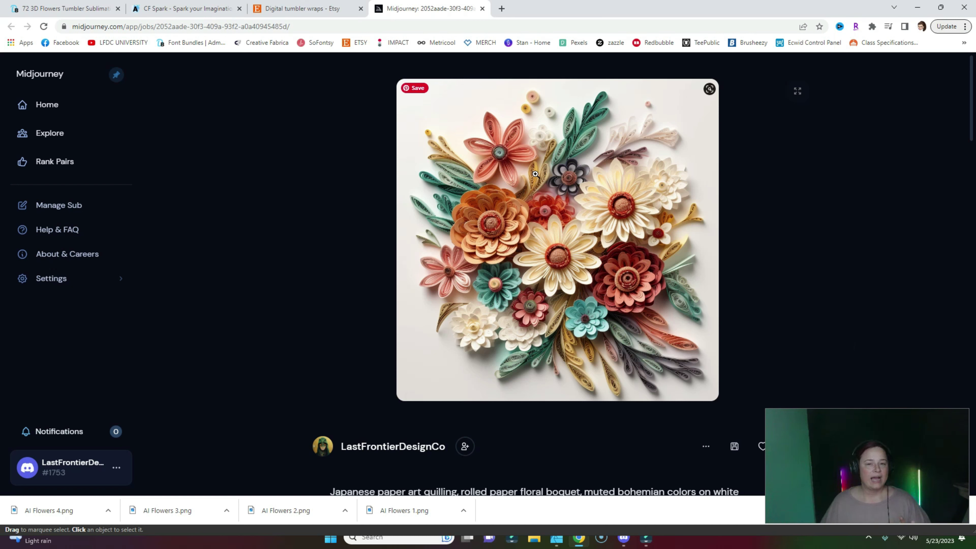
In CF Spark, generate square art from "japanese paper art quilling, rolled paper floral boquet, bright multicolored on white background" and look over the results
{"action": "left_click", "coordinate": [193, 6]}
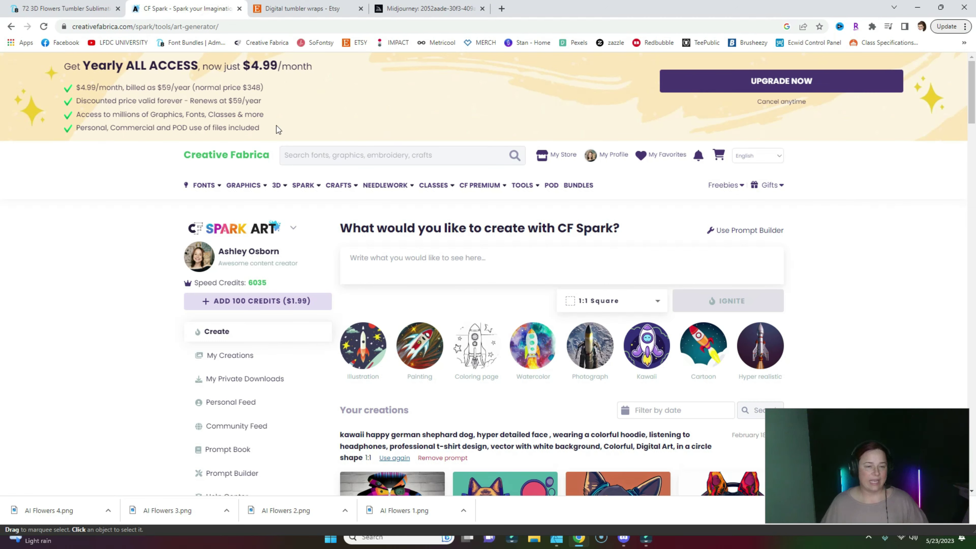
{"action": "left_click", "coordinate": [431, 256]}
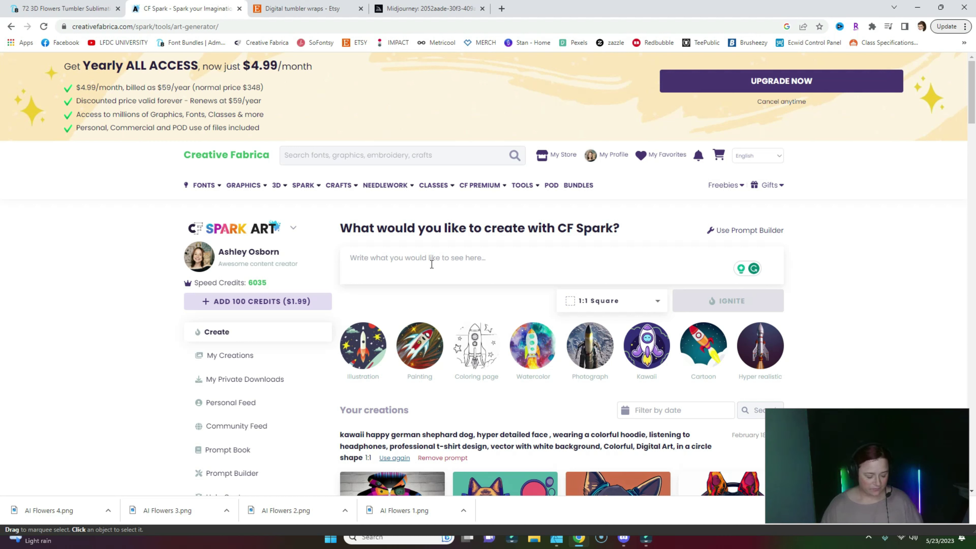
{"action": "type", "text": "japanese paper art quilling, rolled paper floral boquet, bright multicolored on white background"}
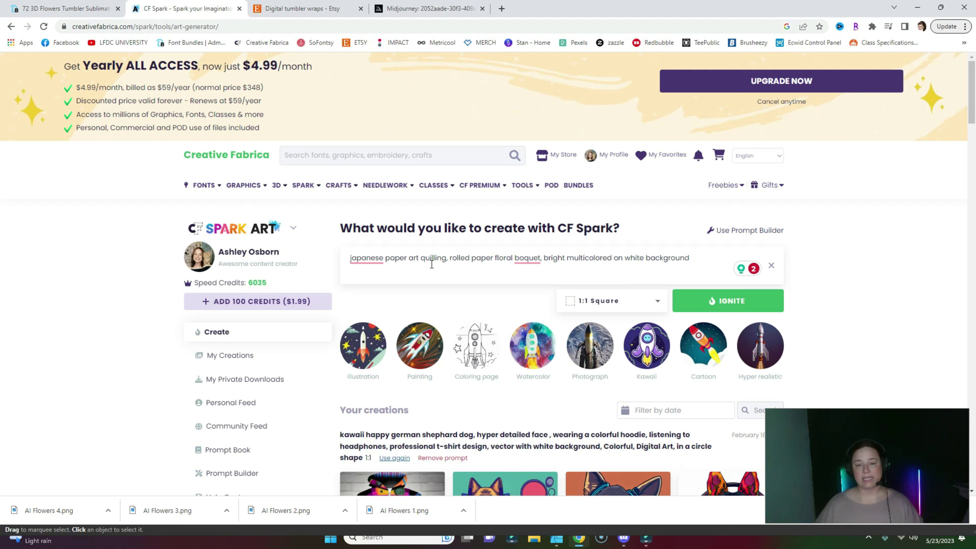
{"action": "left_click", "coordinate": [735, 304]}
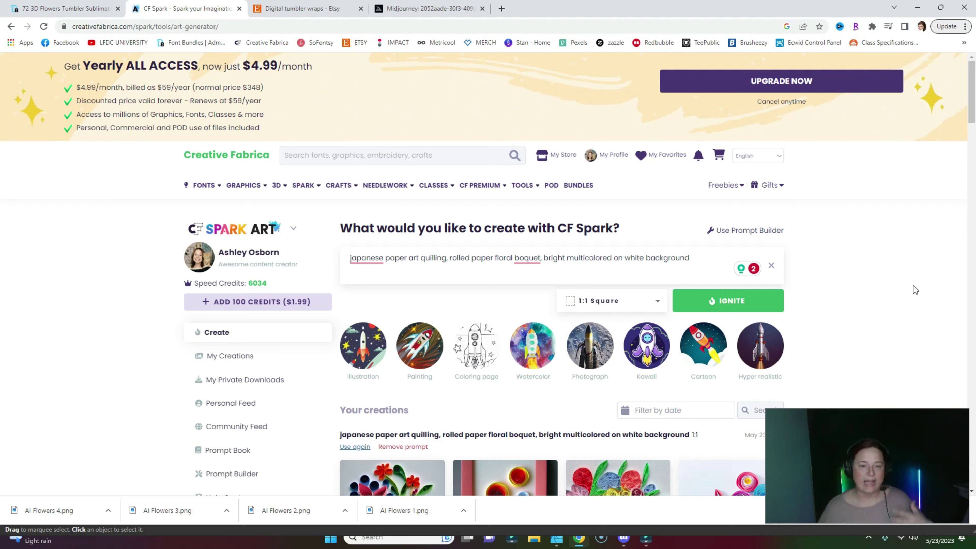
{"action": "scroll", "coordinate": [913, 291], "scroll_direction": "down", "scroll_amount": 5}
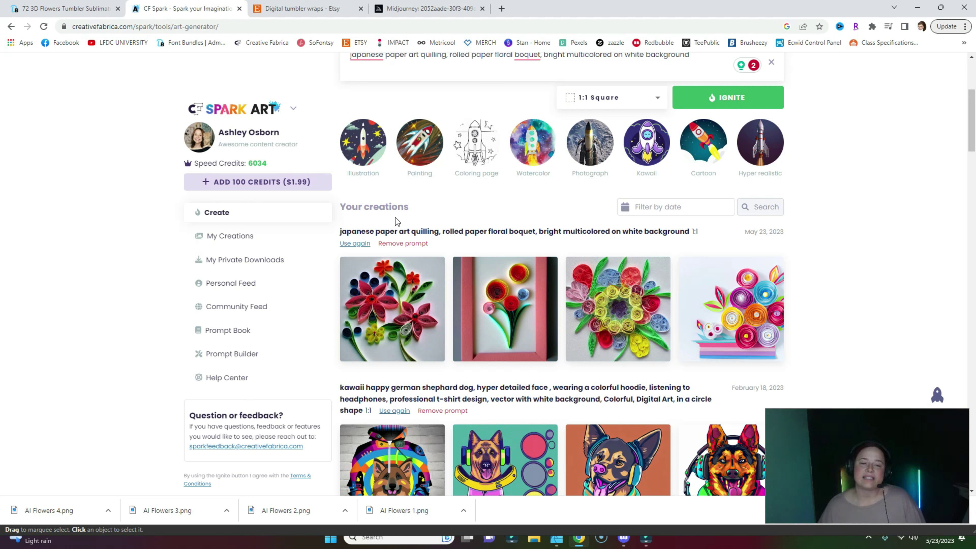
{"action": "mouse_move", "coordinate": [434, 338]}
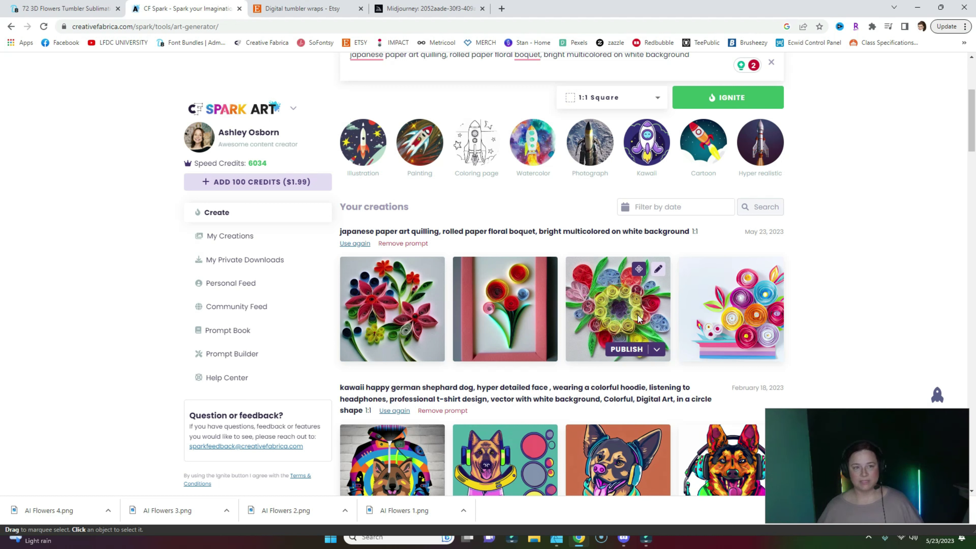
Leave CF Spark and open the upscale.media website in a new browser tab
{"action": "left_click", "coordinate": [415, 6]}
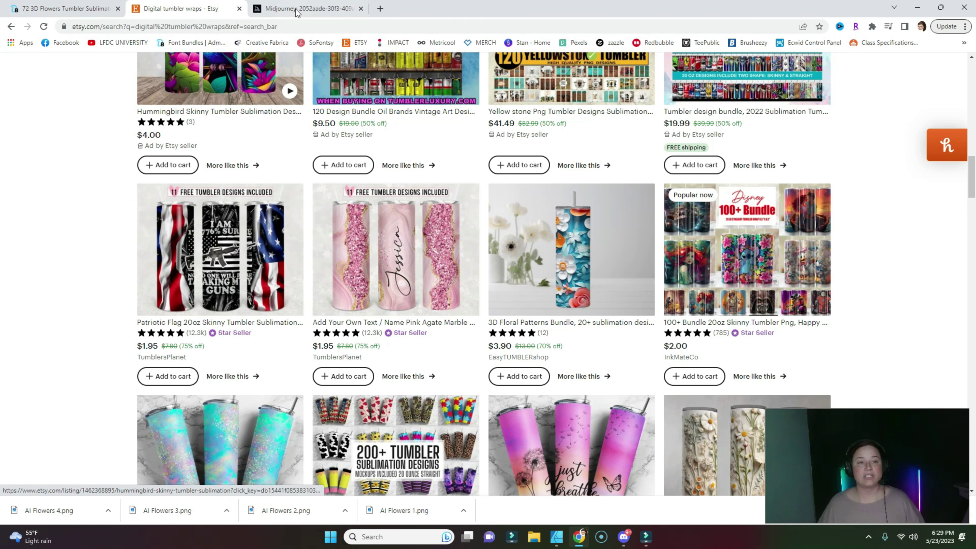
{"action": "left_click", "coordinate": [380, 8]}
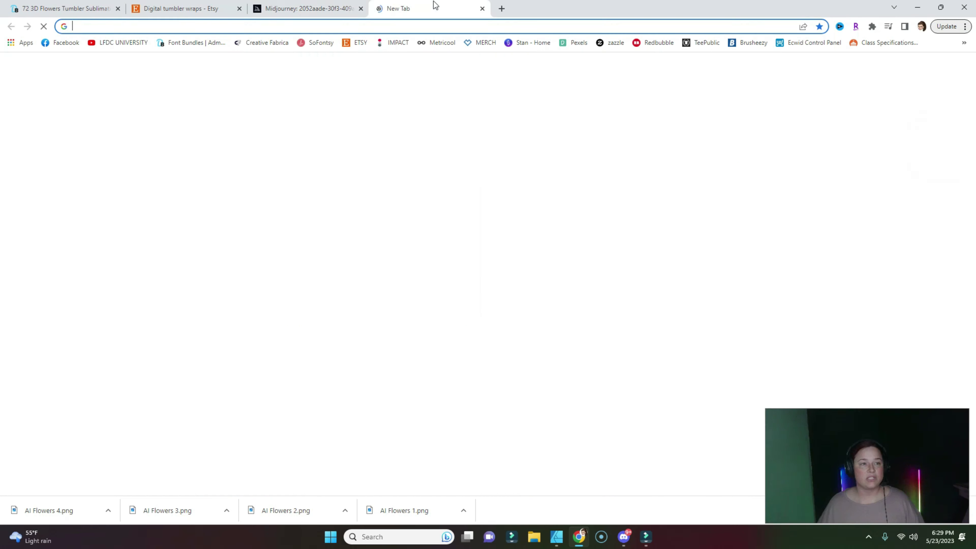
{"action": "type", "text": "upscale.media"}
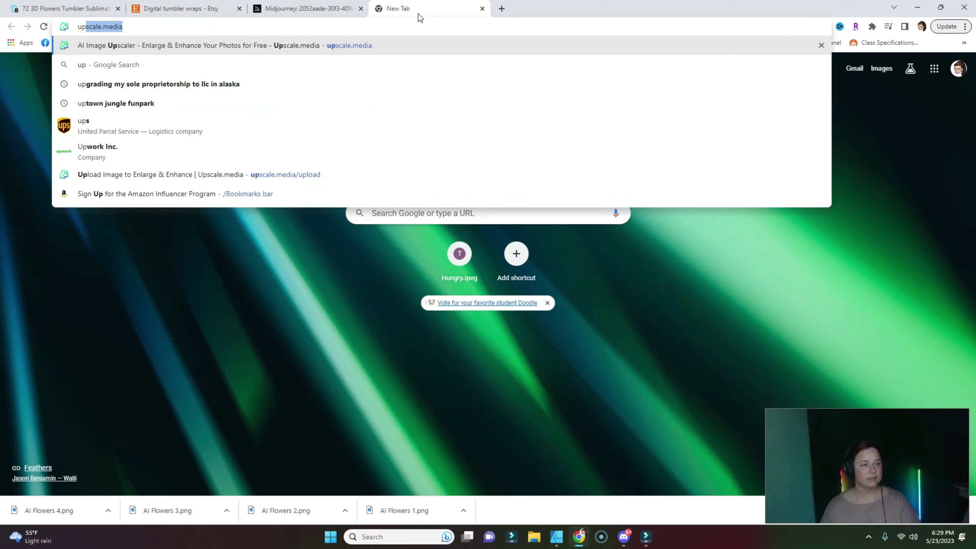
{"action": "key", "text": "Return"}
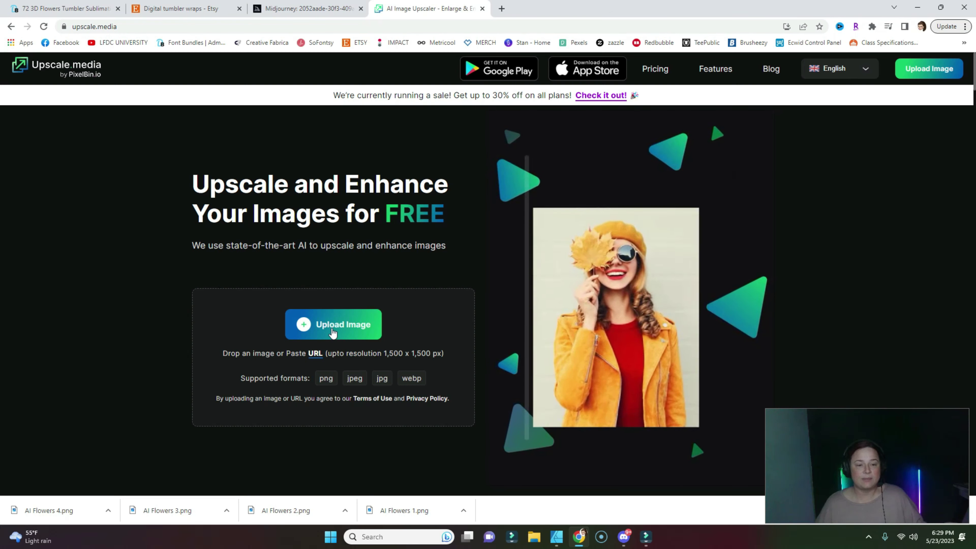
Upload the AI Flowers 1 image from Downloads for upscaling
{"action": "left_click", "coordinate": [332, 331]}
{"action": "left_click", "coordinate": [474, 250]}
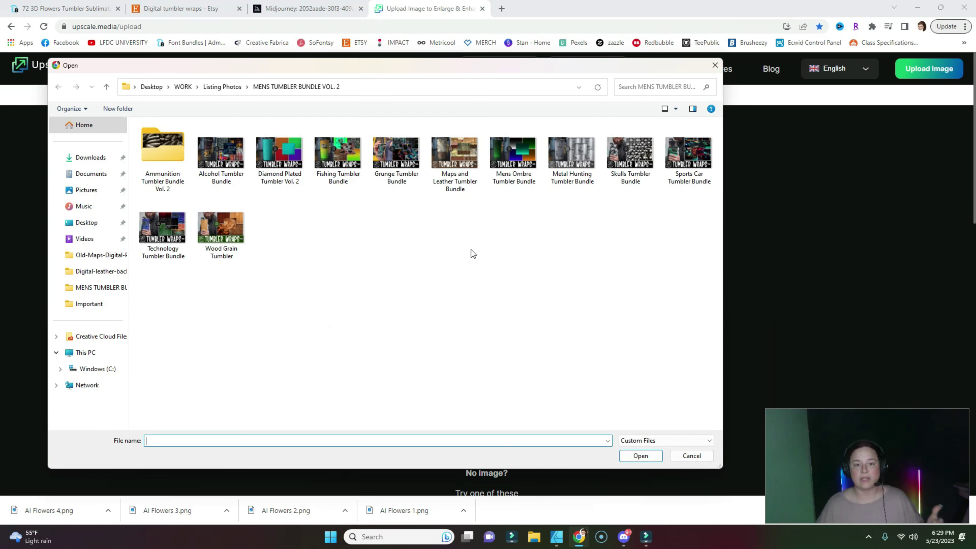
{"action": "left_click", "coordinate": [103, 158]}
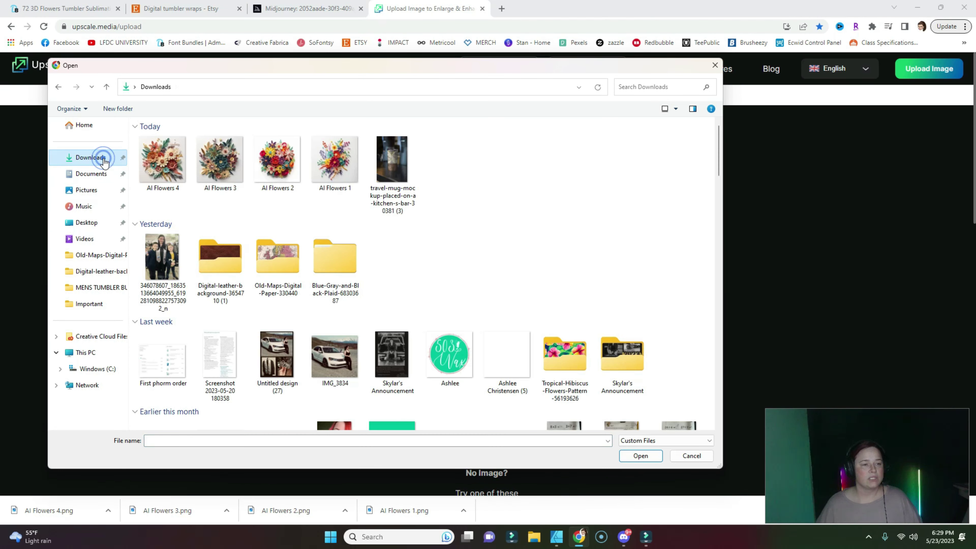
{"action": "double_click", "coordinate": [320, 173]}
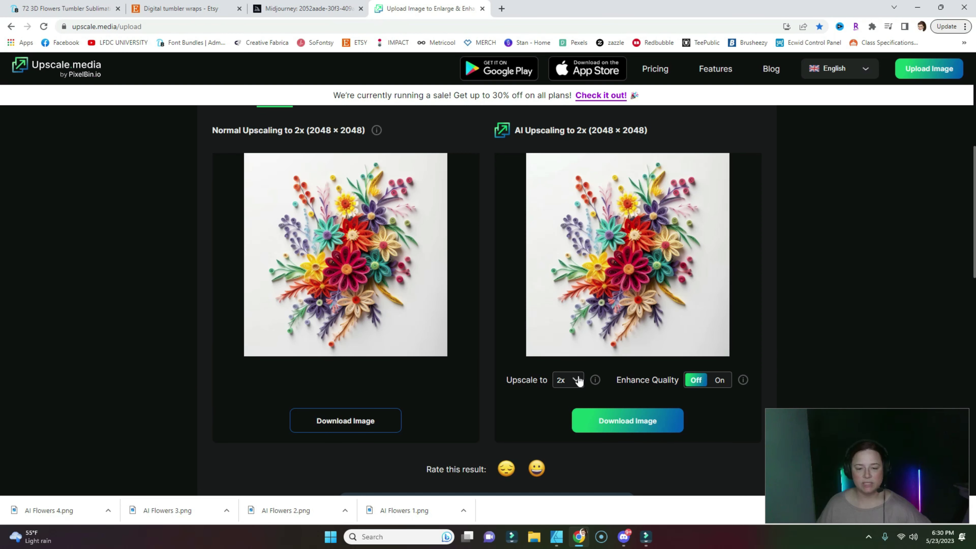
Upscale the bouquet image to 4x with Enhance Quality on, and download the AI-upscaled version
{"action": "left_click", "coordinate": [578, 380]}
{"action": "left_click", "coordinate": [569, 409]}
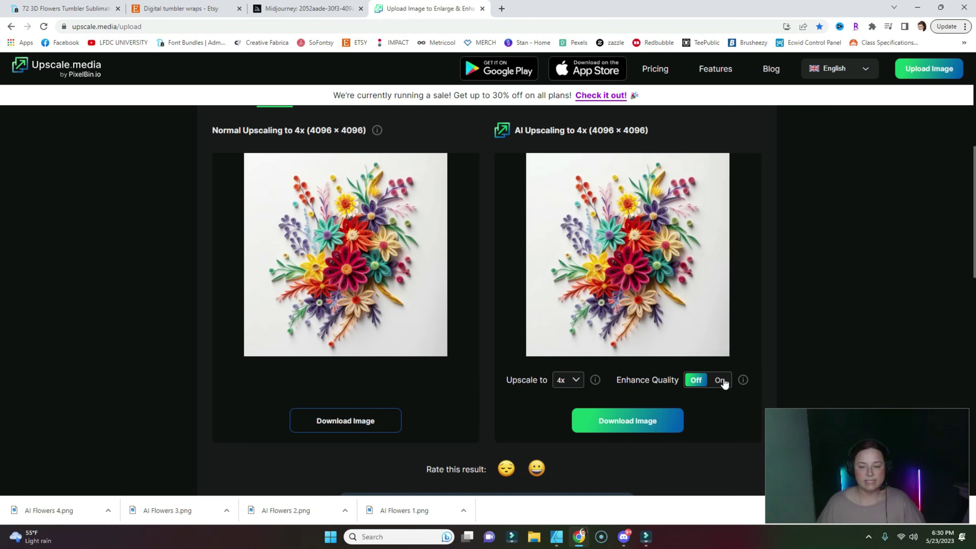
{"action": "left_click", "coordinate": [720, 380]}
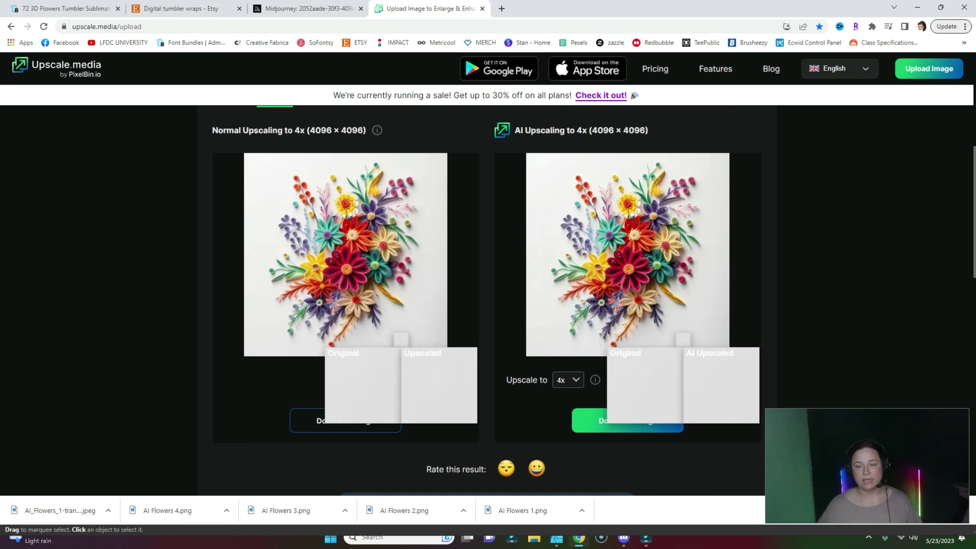
Remove the background of the upscaled AI Flowers 1 image with Erase bg and download the transparent version at original size
{"action": "scroll", "coordinate": [893, 360], "scroll_direction": "down", "scroll_amount": 10}
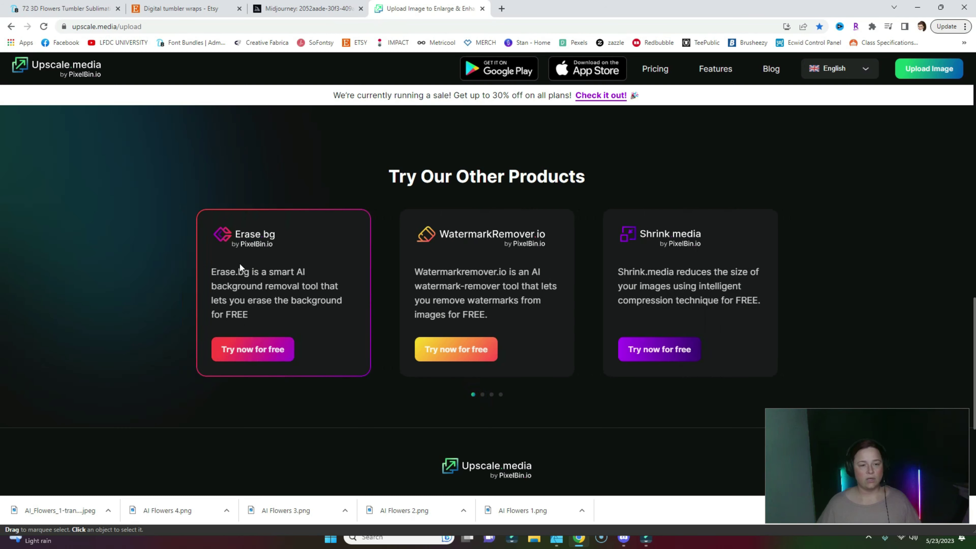
{"action": "left_click", "coordinate": [236, 348]}
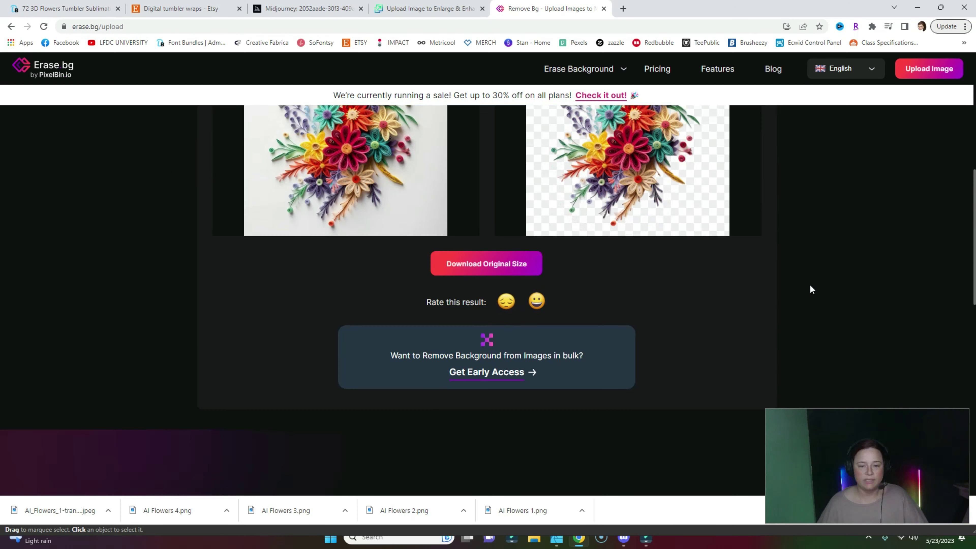
{"action": "scroll", "coordinate": [810, 284], "scroll_direction": "up", "scroll_amount": 2}
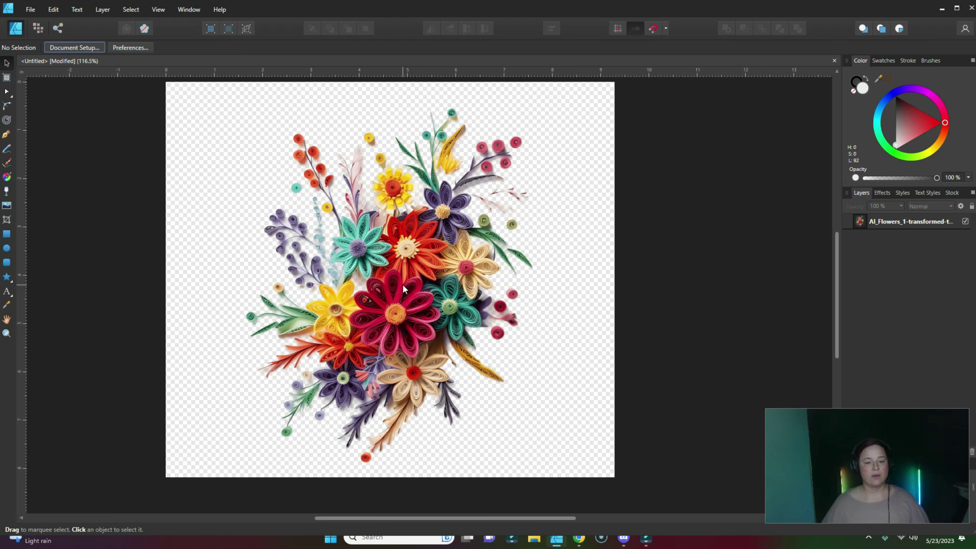
In Affinity, place the transparent bouquet PNG and enlarge it to about 65%, centred on the canvas
{"action": "left_click", "coordinate": [326, 476]}
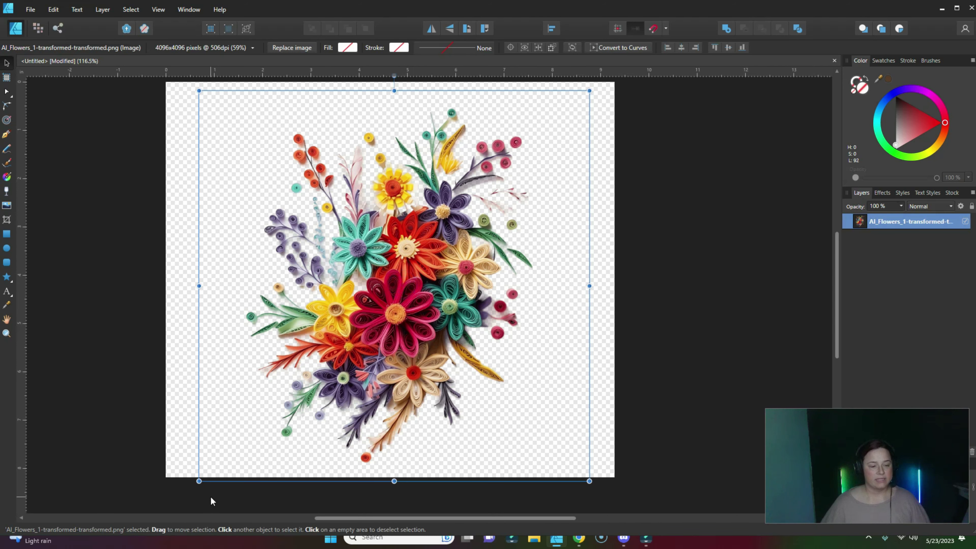
{"action": "left_click_drag", "start_coordinate": [199, 481], "coordinate": [148, 502]}
{"action": "left_click_drag", "start_coordinate": [355, 402], "coordinate": [358, 377]}
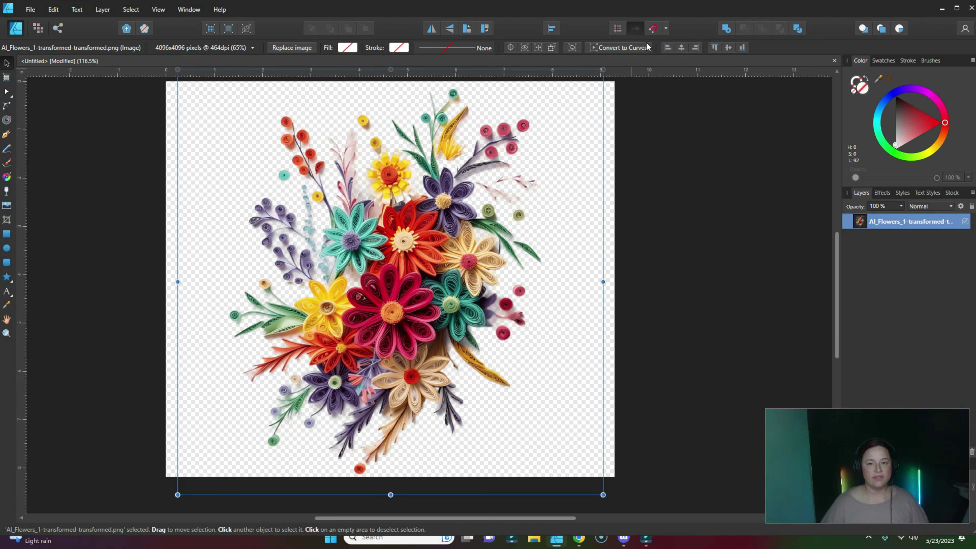
Shrink the bouquet to about 31% in the canvas's upper-right corner and add a rotated copy beside it
{"action": "scroll", "coordinate": [695, 294], "scroll_direction": "up", "scroll_amount": 1}
{"action": "left_click_drag", "start_coordinate": [603, 97], "coordinate": [438, 346]}
{"action": "mouse_move", "coordinate": [286, 414]}
{"action": "left_mouse_down"}
{"action": "mouse_move", "coordinate": [454, 322]}
{"action": "mouse_move", "coordinate": [533, 207]}
{"action": "mouse_move", "coordinate": [549, 205]}
{"action": "mouse_move", "coordinate": [383, 206]}
{"action": "left_mouse_up"}
{"action": "mouse_move", "coordinate": [386, 79]}
{"action": "left_mouse_down"}
{"action": "mouse_move", "coordinate": [427, 87]}
{"action": "mouse_move", "coordinate": [504, 215]}
{"action": "mouse_move", "coordinate": [495, 253]}
{"action": "mouse_move", "coordinate": [511, 235]}
{"action": "left_mouse_up"}
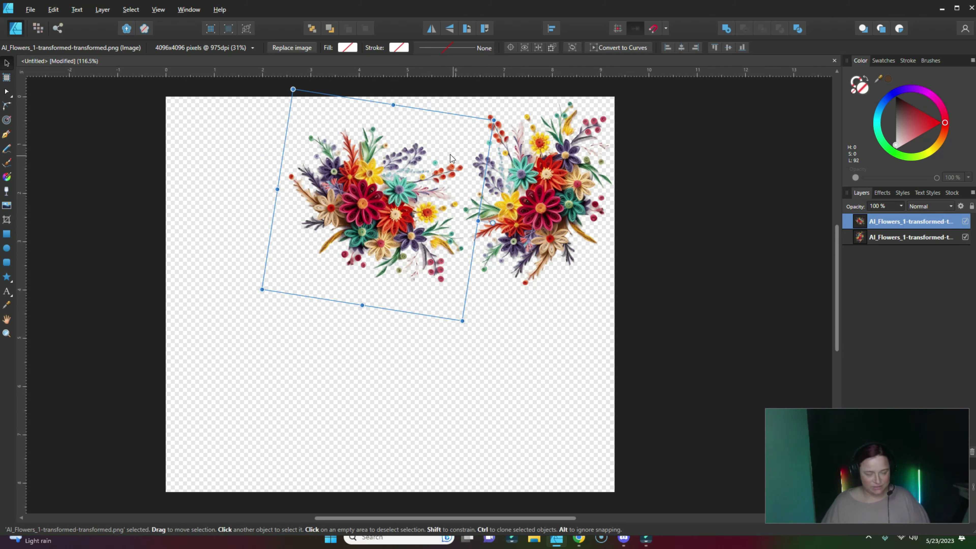
Fill out the pattern with two more bouquet copies in the lower half, one flipped vertically, plus a smaller copy near the left edge
{"action": "mouse_move", "coordinate": [392, 242]}
{"action": "left_mouse_down"}
{"action": "mouse_move", "coordinate": [427, 310]}
{"action": "mouse_move", "coordinate": [518, 404]}
{"action": "mouse_move", "coordinate": [541, 395]}
{"action": "mouse_move", "coordinate": [363, 206]}
{"action": "mouse_move", "coordinate": [391, 241]}
{"action": "mouse_move", "coordinate": [285, 279]}
{"action": "mouse_move", "coordinate": [364, 408]}
{"action": "mouse_move", "coordinate": [354, 384]}
{"action": "left_mouse_up"}
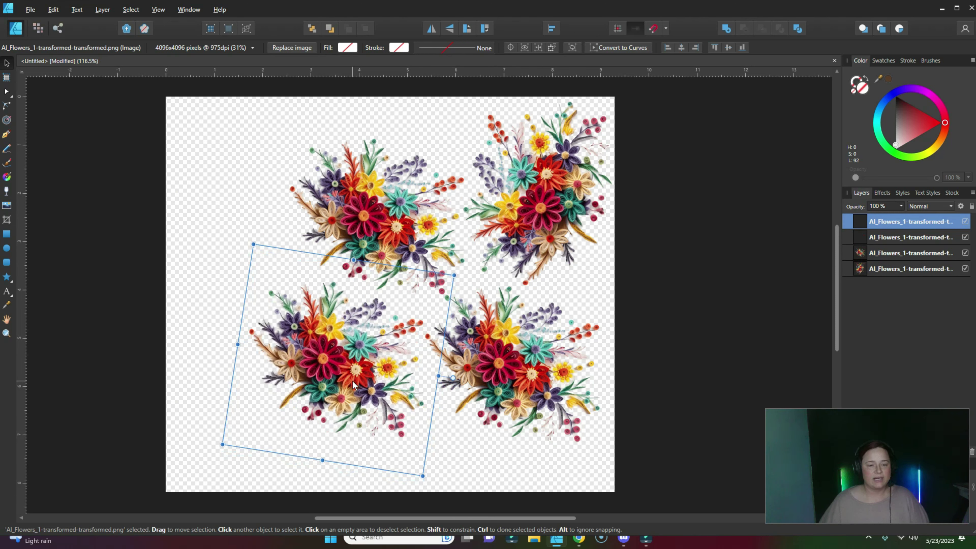
{"action": "left_click", "coordinate": [448, 29]}
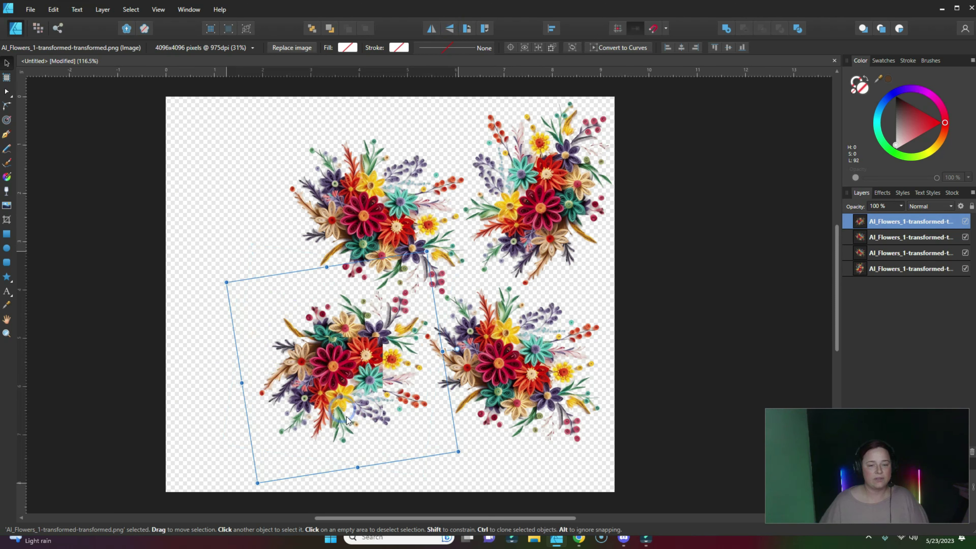
{"action": "left_click_drag", "start_coordinate": [337, 406], "coordinate": [257, 285]}
{"action": "left_click_drag", "start_coordinate": [347, 128], "coordinate": [283, 221]}
{"action": "left_click_drag", "start_coordinate": [230, 292], "coordinate": [250, 274]}
{"action": "left_click", "coordinate": [669, 285]}
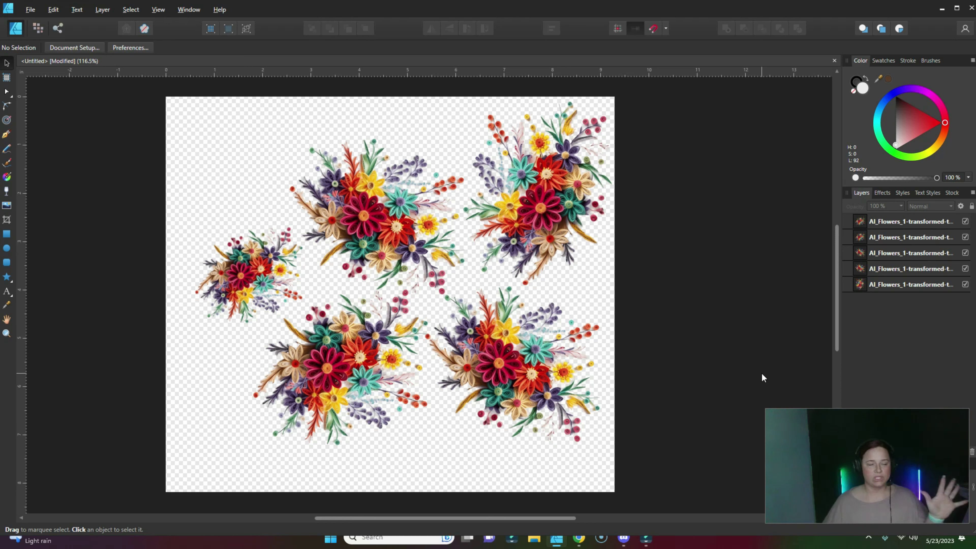
Delete all the bouquets except the rotated copy in the upper middle of the canvas
{"action": "left_click", "coordinate": [239, 275]}
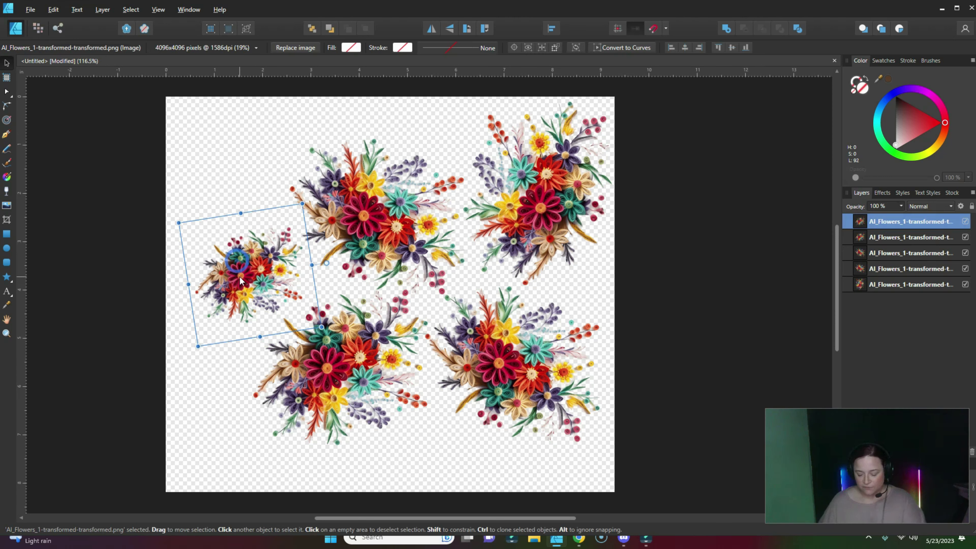
{"action": "key", "text": "Delete"}
{"action": "key", "text": "Delete"}
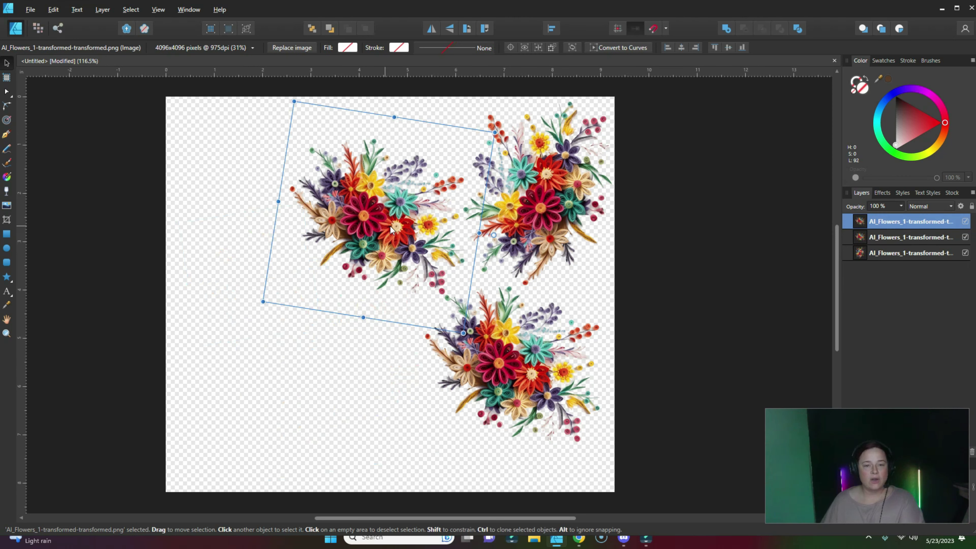
{"action": "left_click", "coordinate": [523, 201]}
{"action": "key", "text": "Delete"}
{"action": "key", "text": "Delete"}
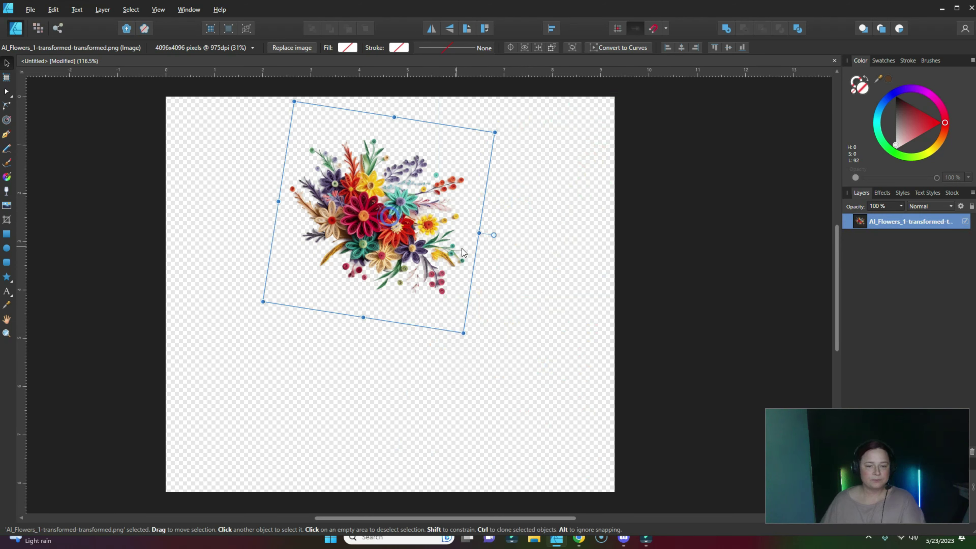
Enlarge the remaining bouquet until it nearly fills the canvas, centring it and rotating it back to roughly upright
{"action": "left_click_drag", "start_coordinate": [464, 331], "coordinate": [613, 515]}
{"action": "left_click_drag", "start_coordinate": [461, 307], "coordinate": [371, 241]}
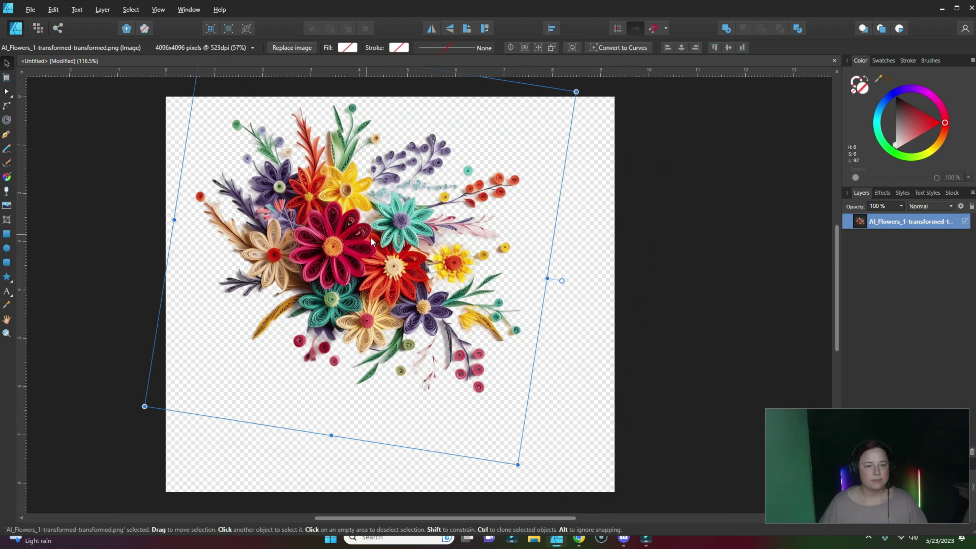
{"action": "left_click_drag", "start_coordinate": [517, 464], "coordinate": [621, 532]}
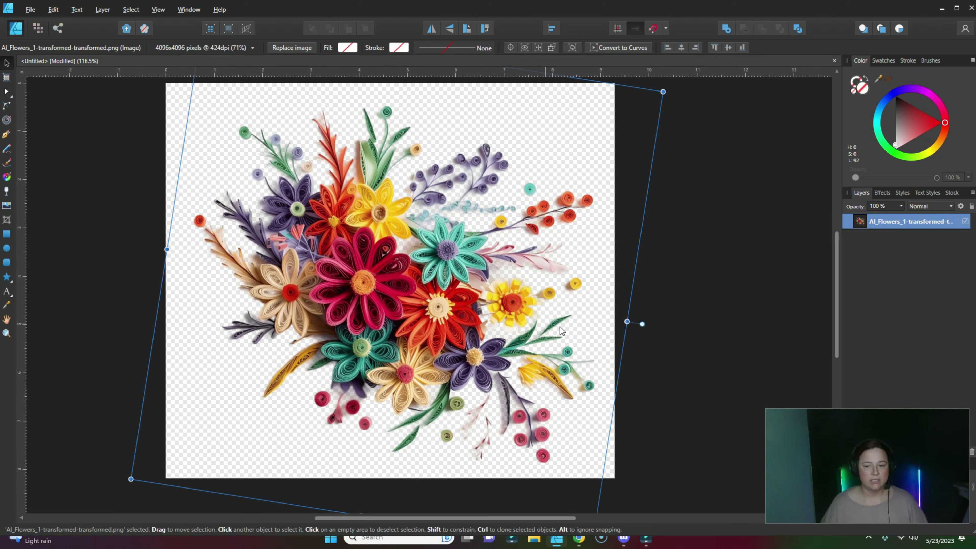
{"action": "left_click_drag", "start_coordinate": [544, 347], "coordinate": [543, 342]}
{"action": "key", "text": "ctrl+1"}
{"action": "left_click", "coordinate": [70, 266]}
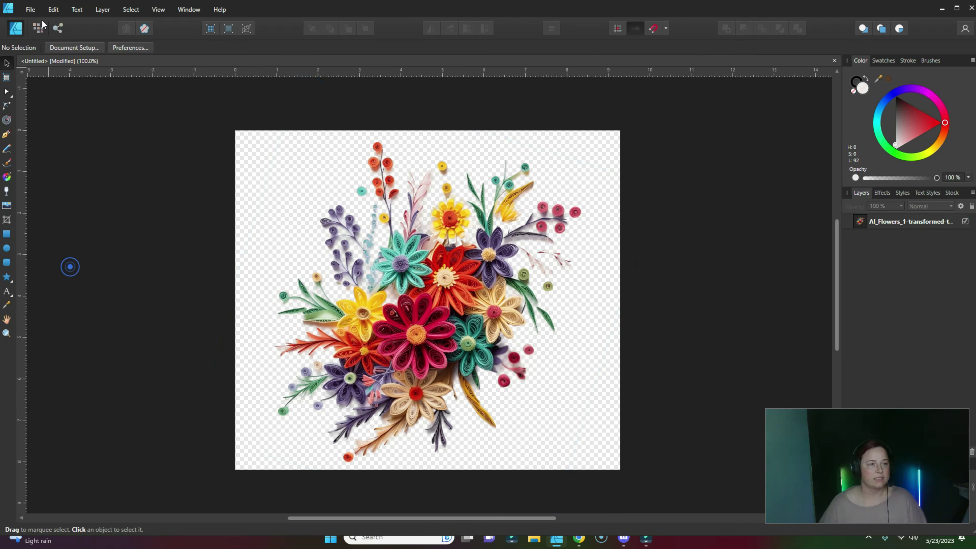
Export the single-bouquet design as a PNG named Floral tumbler 1 in the Downloads folder
{"action": "left_click", "coordinate": [30, 9]}
{"action": "left_click", "coordinate": [47, 188]}
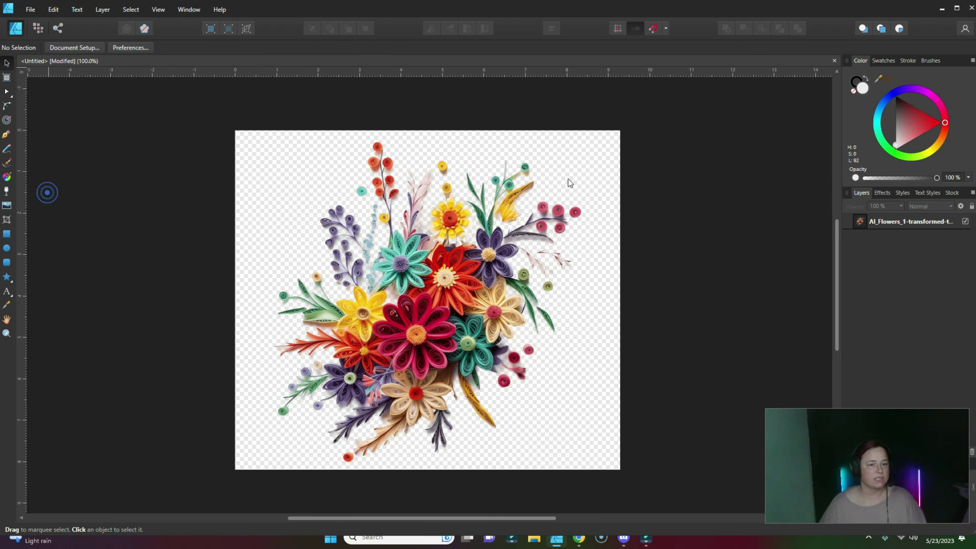
{"action": "left_click", "coordinate": [344, 183]}
{"action": "left_click", "coordinate": [571, 319]}
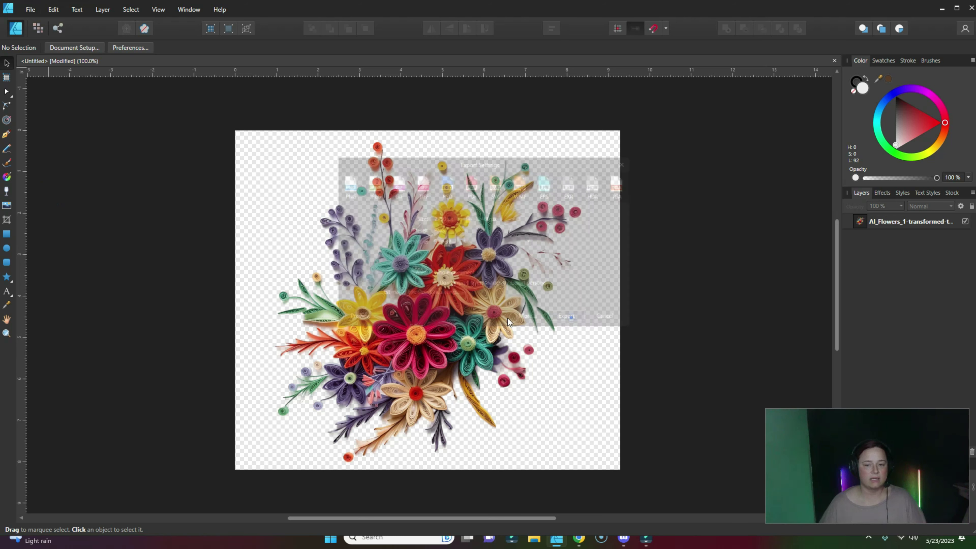
{"action": "left_click", "coordinate": [46, 100]}
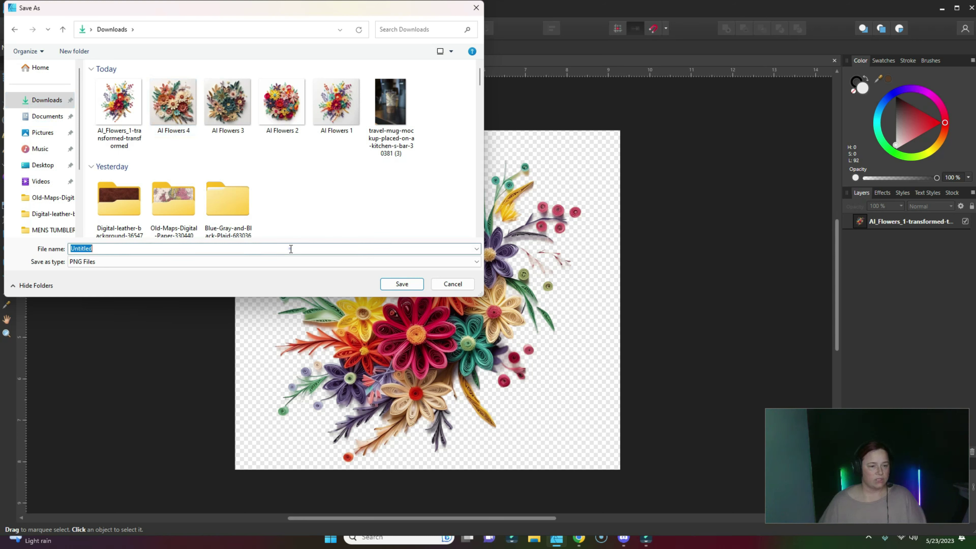
{"action": "type", "text": "Floral "}
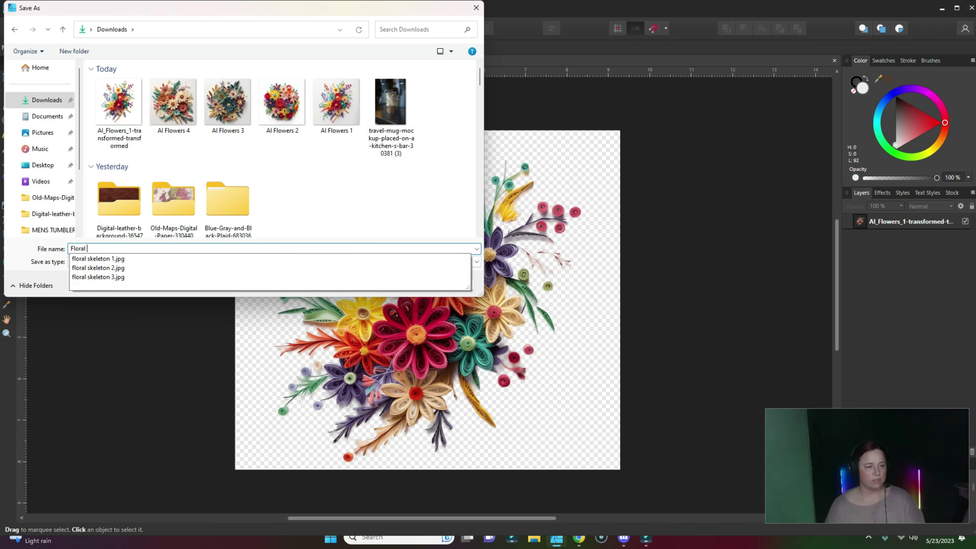
{"action": "type", "text": "tumbler 1"}
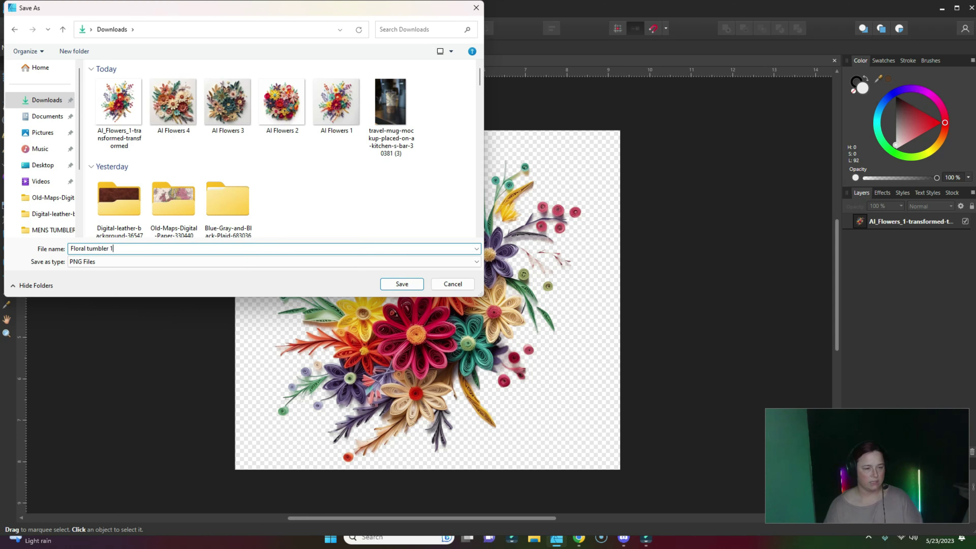
{"action": "key", "text": "Return"}
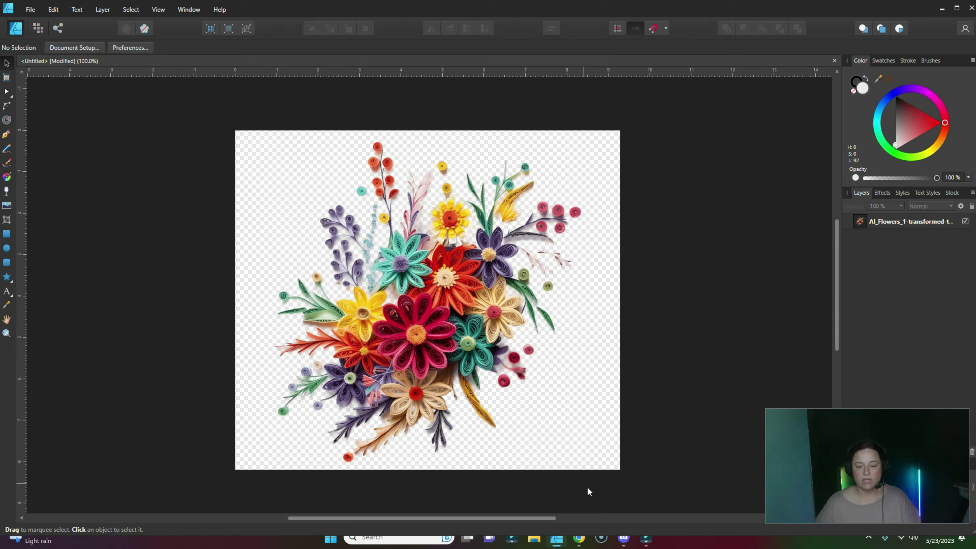
Switch to the browser, open Placeit in a new tab and search its mockups for tumbler
{"action": "left_click", "coordinate": [577, 542]}
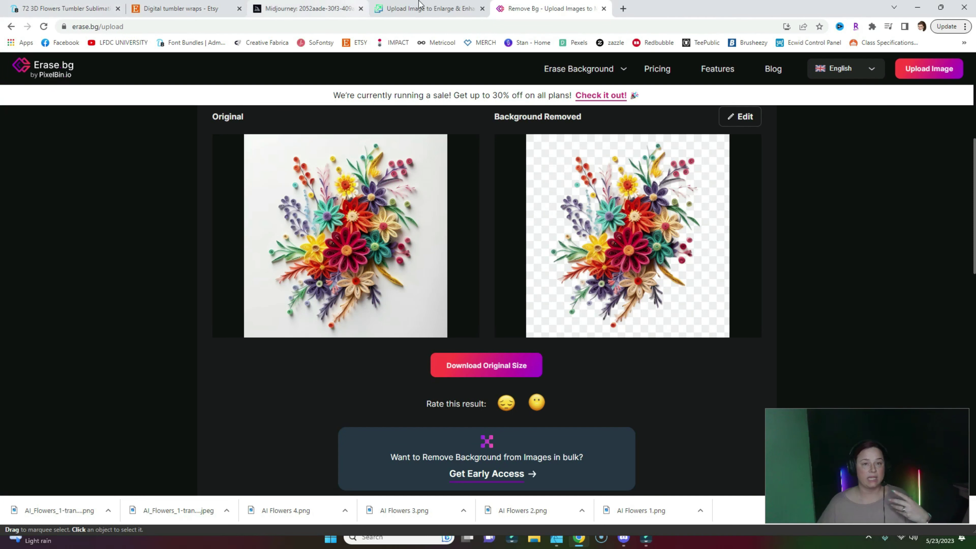
{"action": "left_click", "coordinate": [629, 6]}
{"action": "type", "text": "place"}
{"action": "key", "text": "Return"}
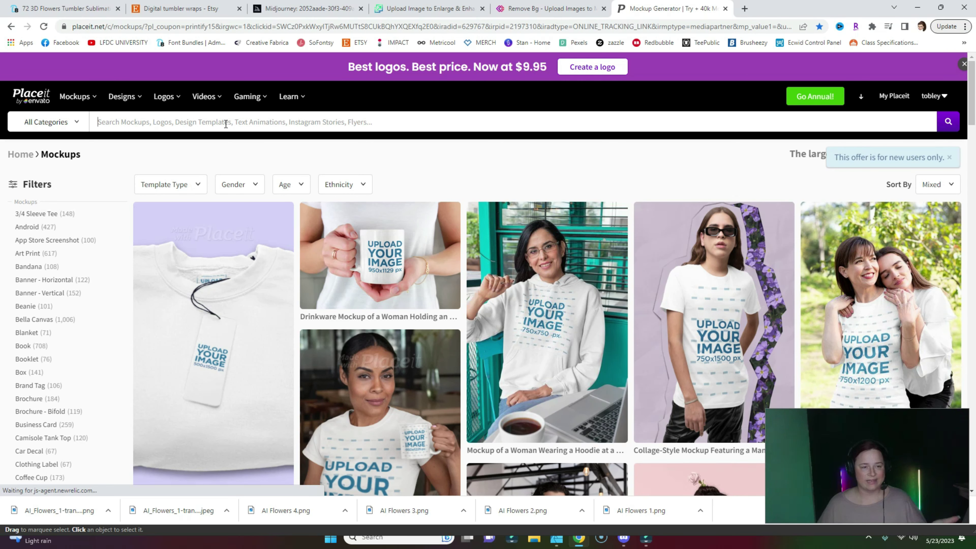
{"action": "type", "text": "ler"}
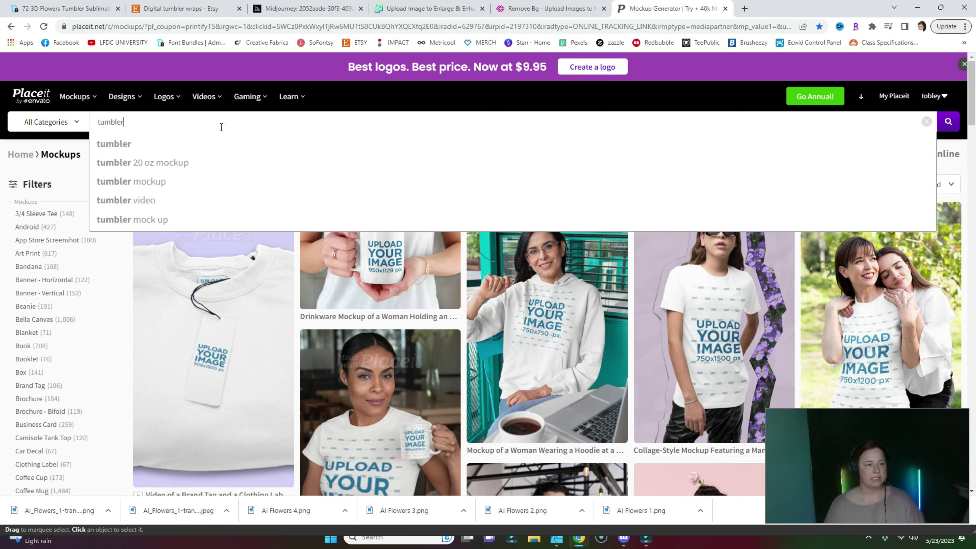
{"action": "key", "text": "Return"}
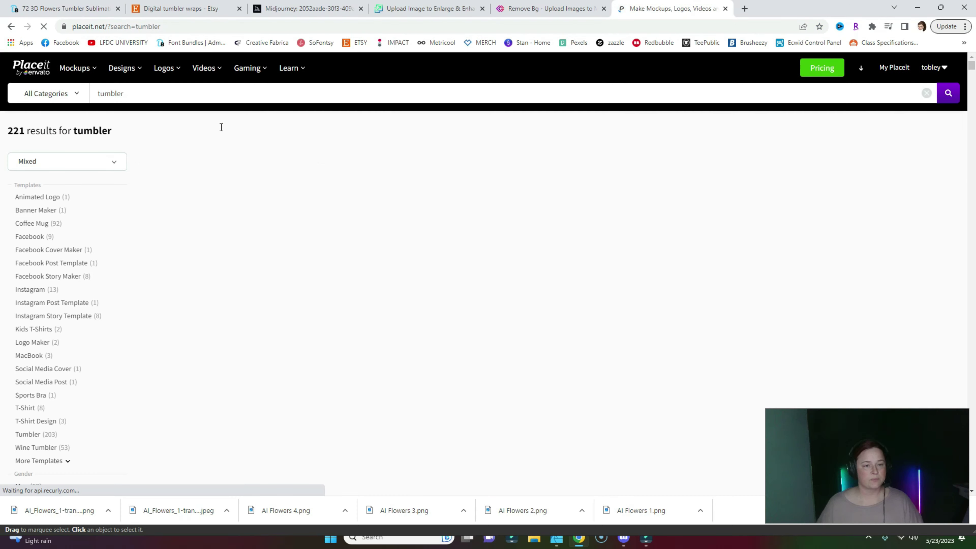
Browse the tumbler mockups and open the one of a woman holding a travel mug
{"action": "scroll", "coordinate": [447, 295], "scroll_direction": "down", "scroll_amount": 5}
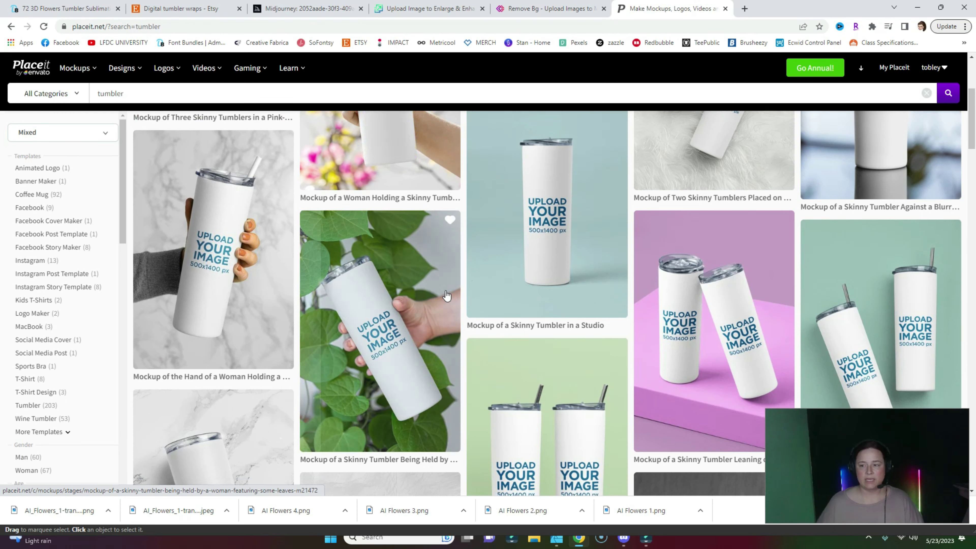
{"action": "scroll", "coordinate": [449, 284], "scroll_direction": "down", "scroll_amount": 7}
{"action": "scroll", "coordinate": [469, 265], "scroll_direction": "down", "scroll_amount": 8}
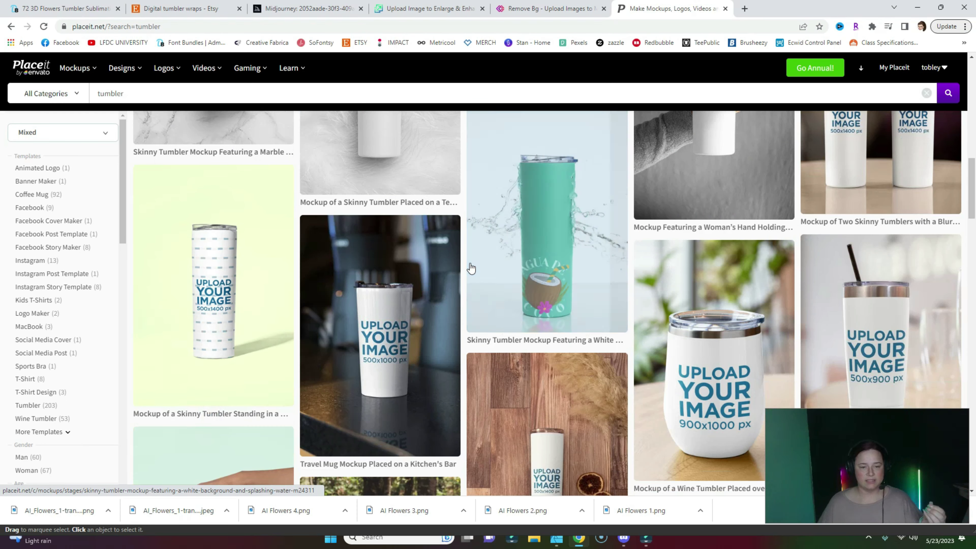
{"action": "scroll", "coordinate": [471, 267], "scroll_direction": "down", "scroll_amount": 15}
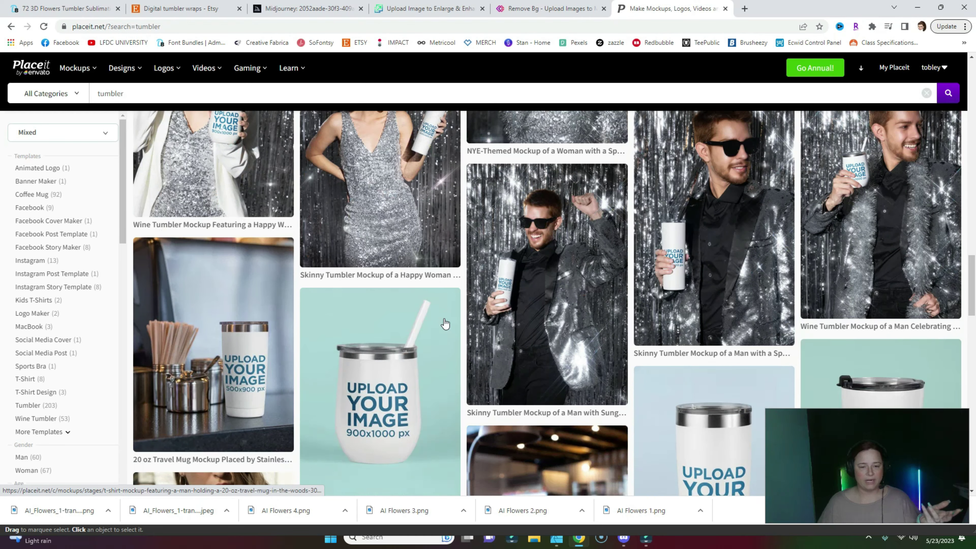
{"action": "scroll", "coordinate": [445, 324], "scroll_direction": "down", "scroll_amount": 10}
{"action": "scroll", "coordinate": [445, 325], "scroll_direction": "down", "scroll_amount": 8}
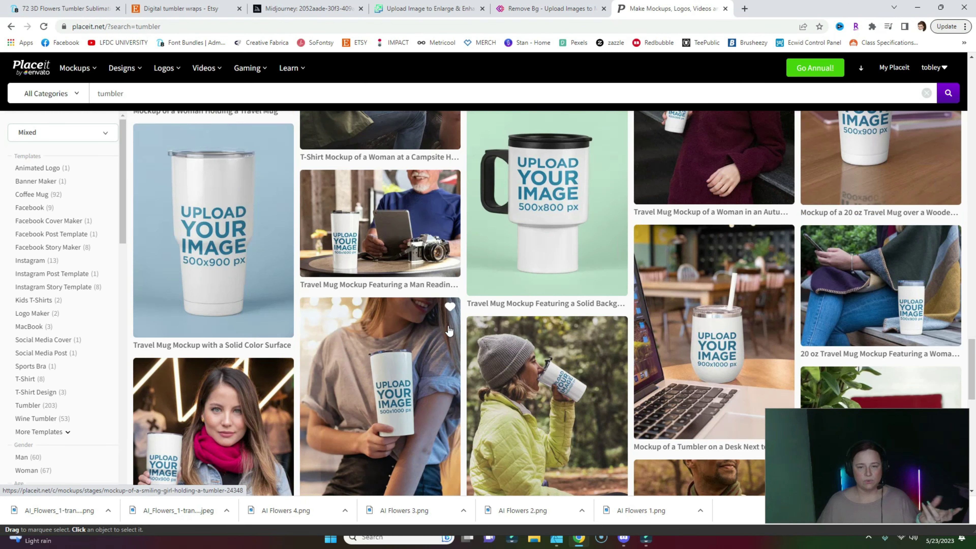
{"action": "scroll", "coordinate": [449, 331], "scroll_direction": "up", "scroll_amount": 8}
{"action": "left_click", "coordinate": [222, 252]}
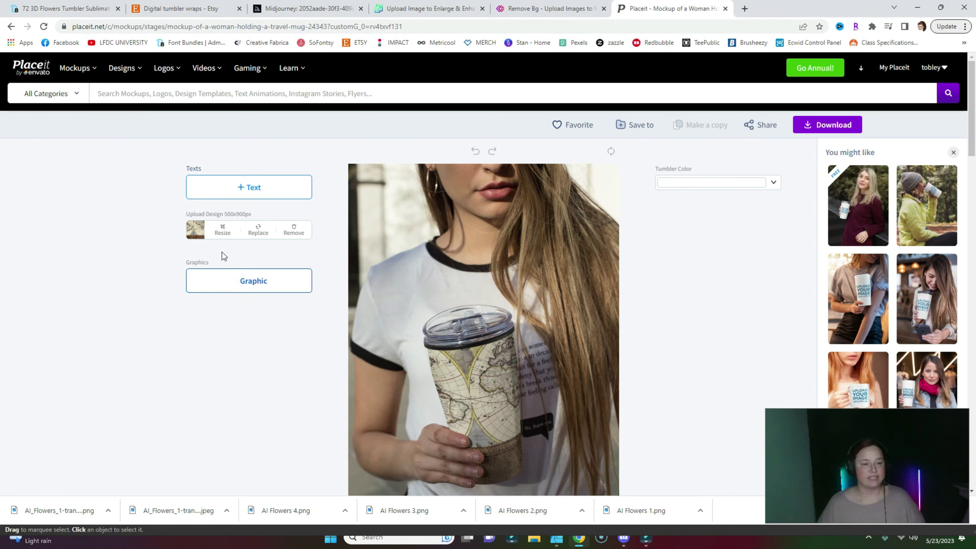
Replace the mug's current design with Floral tumbler 1 and enlarge it within the crop area
{"action": "left_click", "coordinate": [255, 232]}
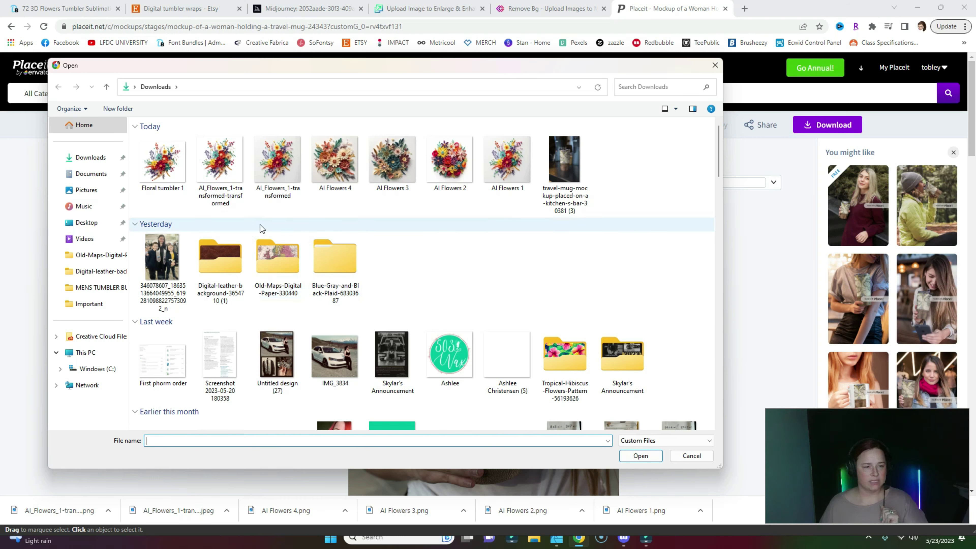
{"action": "double_click", "coordinate": [173, 161]}
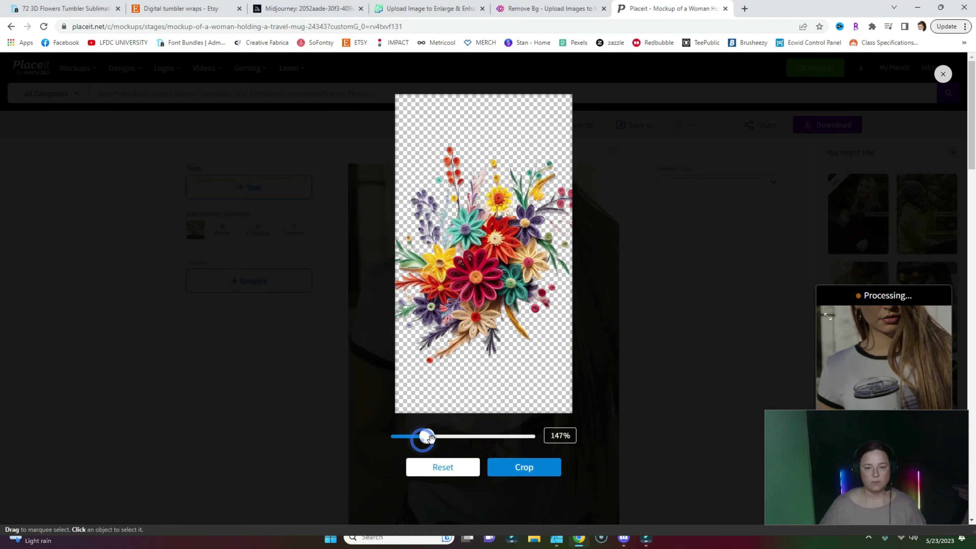
{"action": "left_click_drag", "start_coordinate": [431, 438], "coordinate": [444, 438]}
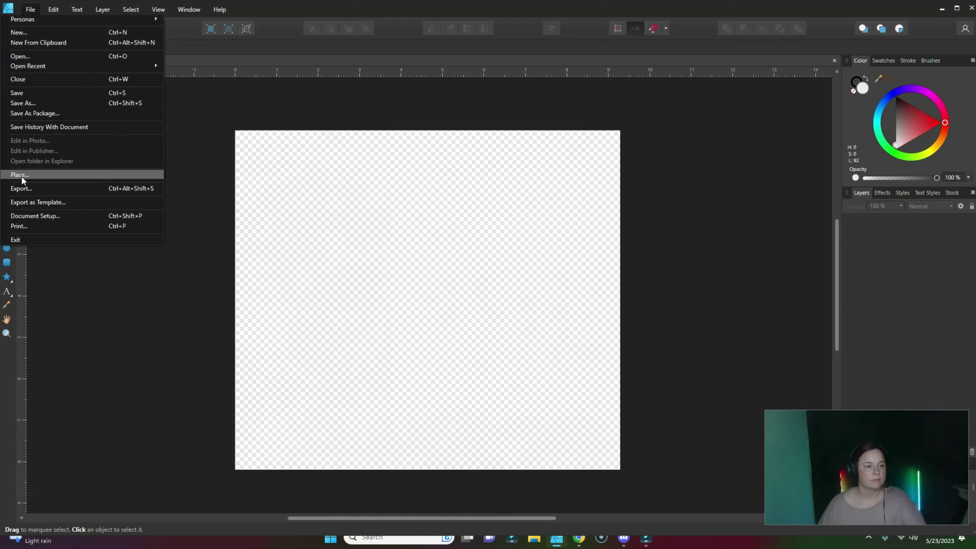
Place AI_Flowers_2-transformed on the empty Affinity canvas at nearly full canvas height and deselect it
{"action": "left_click", "coordinate": [17, 174]}
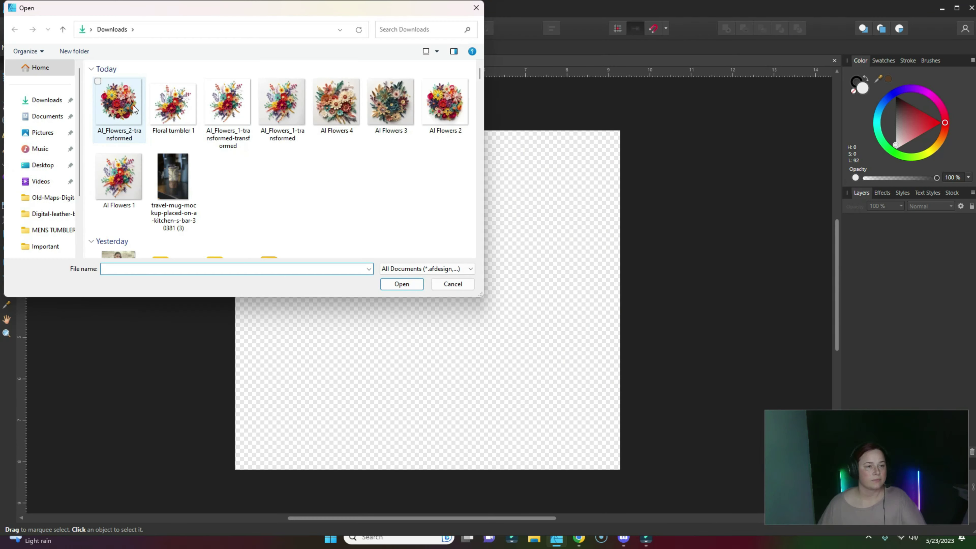
{"action": "double_click", "coordinate": [115, 104]}
{"action": "left_click_drag", "start_coordinate": [524, 379], "coordinate": [518, 383]}
{"action": "left_click", "coordinate": [176, 224]}
Export the second bouquet design as a PNG named Floral tumbler 2 in the Downloads folder
{"action": "left_click", "coordinate": [31, 10]}
{"action": "left_click", "coordinate": [33, 188]}
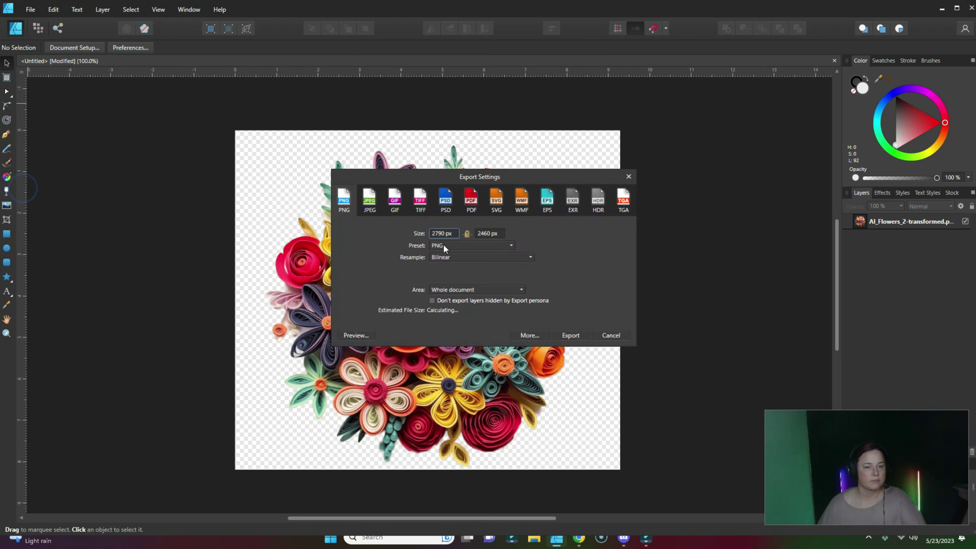
{"action": "left_click", "coordinate": [568, 334]}
{"action": "left_click", "coordinate": [51, 100]}
{"action": "left_click", "coordinate": [173, 104]}
{"action": "left_click", "coordinate": [127, 248]}
{"action": "key", "text": "BackSpace"}
{"action": "type", "text": "2"}
{"action": "key", "text": "Return"}
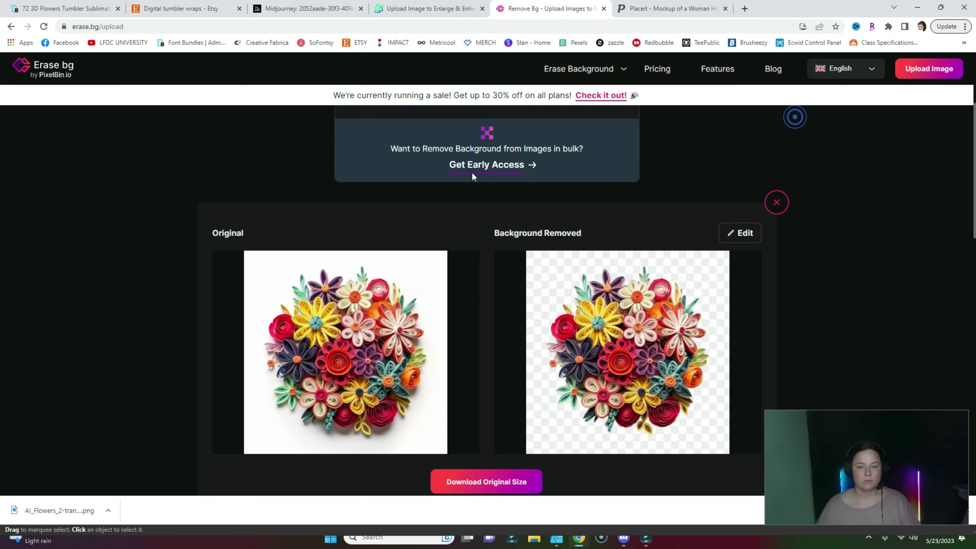
Upload the next bouquet to Erase bg, and place AI_Flowers_3-transformed.png on the cleared Affinity canvas
{"action": "left_click", "coordinate": [486, 240]}
{"action": "double_click", "coordinate": [450, 160]}
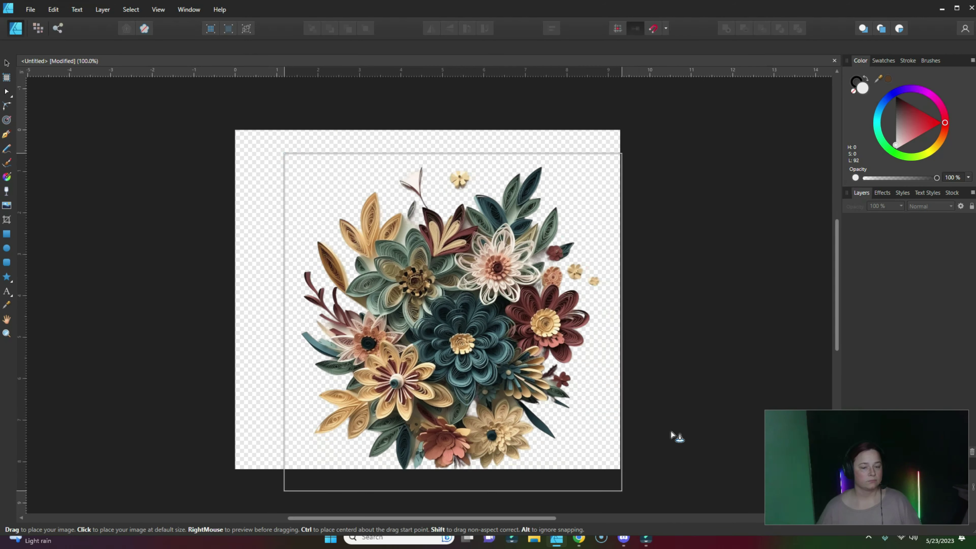
{"action": "left_click", "coordinate": [672, 436]}
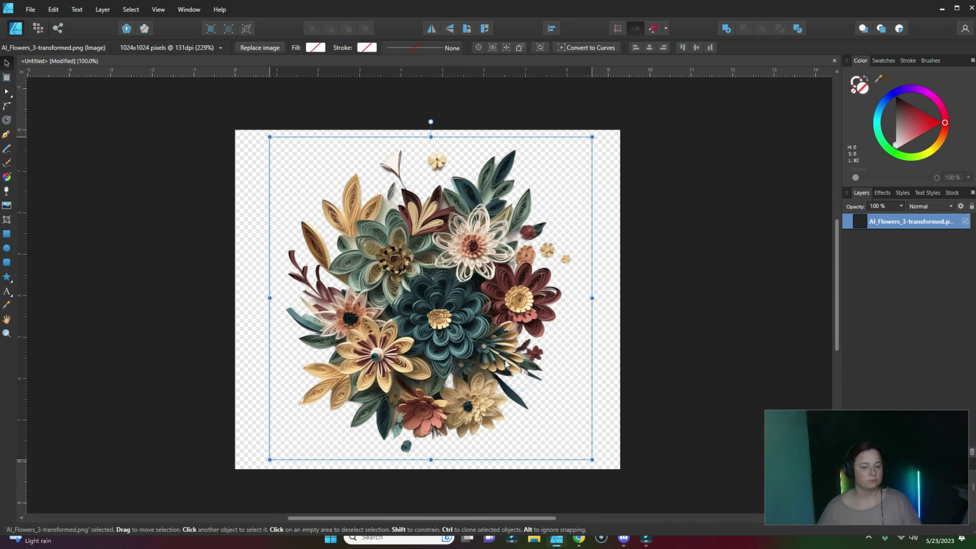
Export the third bouquet design as Floral tumbler 3 in the Downloads folder
{"action": "left_click", "coordinate": [30, 9]}
{"action": "left_click", "coordinate": [89, 190]}
{"action": "left_click", "coordinate": [180, 121]}
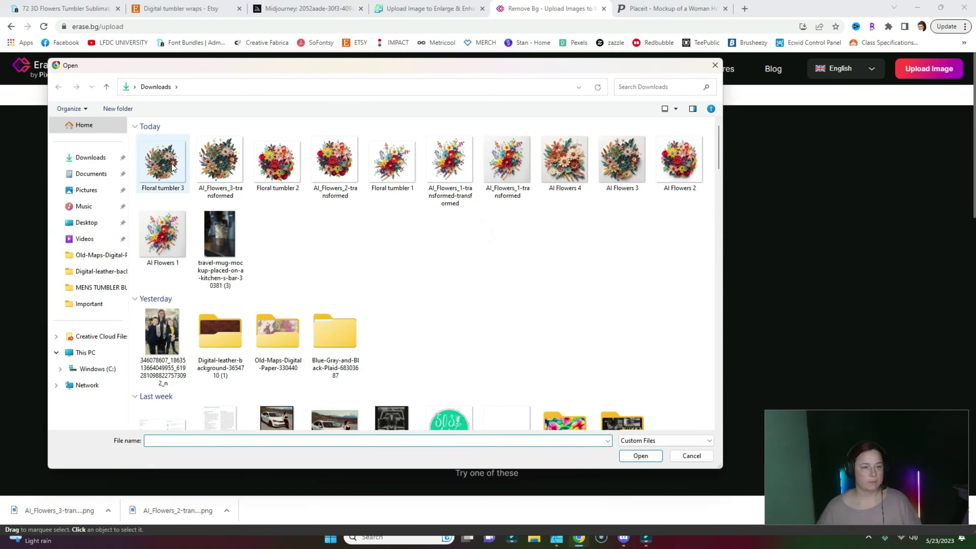
Upload another image to Erase bg, then place the AI_Flowers_1-transformed bouquet on the blank Affinity canvas and rotate it slightly clockwise
{"action": "double_click", "coordinate": [172, 168]}
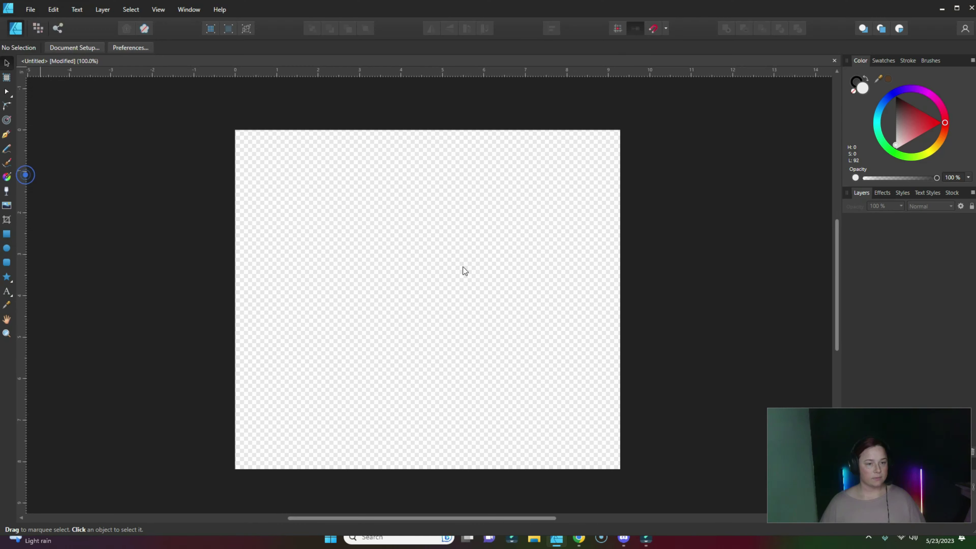
{"action": "left_click", "coordinate": [239, 157]}
{"action": "left_click_drag", "start_coordinate": [429, 107], "coordinate": [468, 102]}
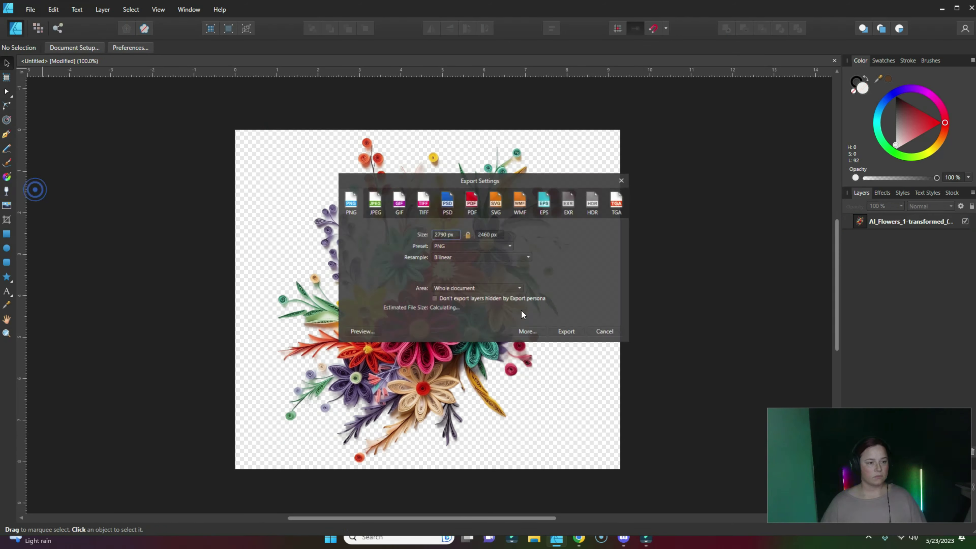
Export the rotated bouquet as a whole-document PNG named Floral bunch 1
{"action": "left_click", "coordinate": [566, 331]}
{"action": "type", "text": "Floral bunch 1"}
{"action": "key", "text": "Return"}
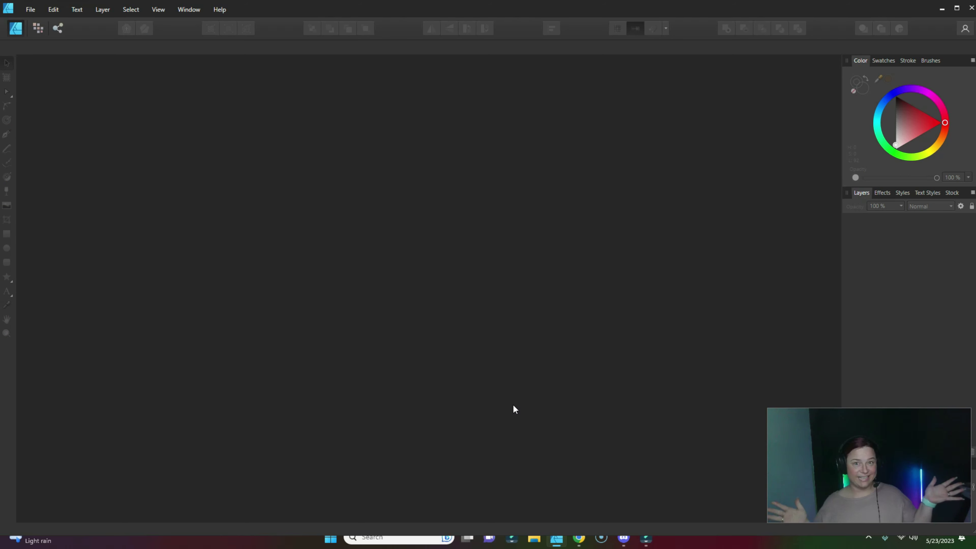
Open the 20oz Tumbler wraps template from the Affinity folder in Listing Photos
{"action": "left_click", "coordinate": [39, 13]}
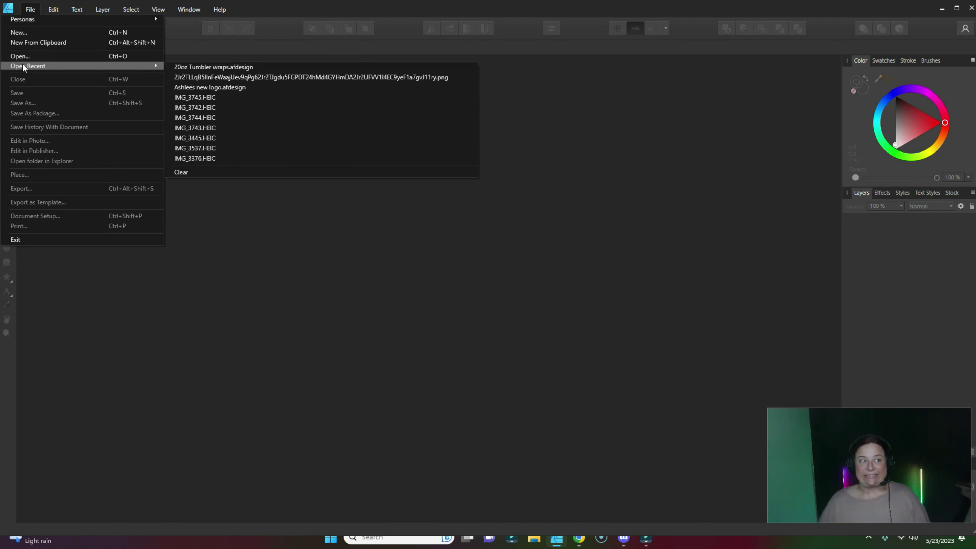
{"action": "left_click", "coordinate": [19, 54]}
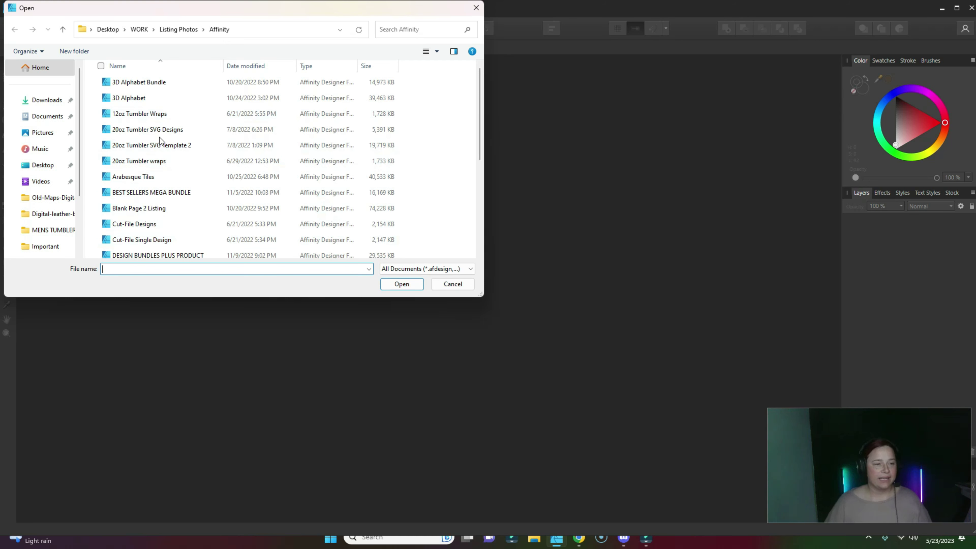
{"action": "scroll", "coordinate": [178, 132], "scroll_direction": "down", "scroll_amount": 4}
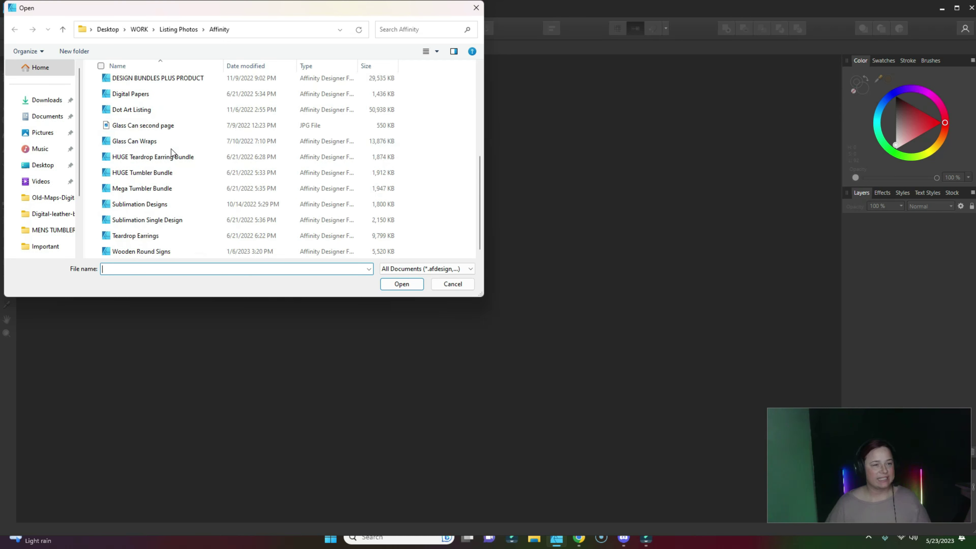
{"action": "scroll", "coordinate": [171, 150], "scroll_direction": "up", "scroll_amount": 4}
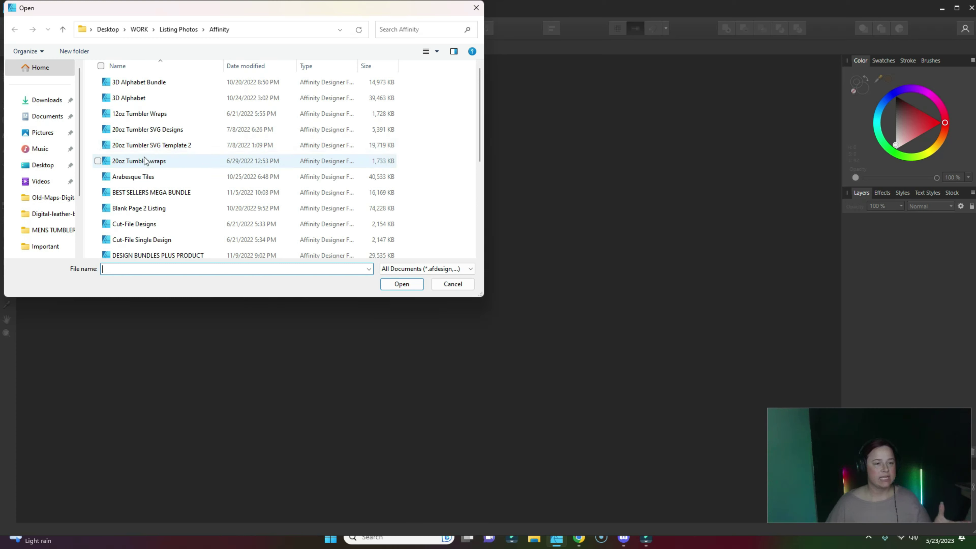
{"action": "double_click", "coordinate": [138, 164]}
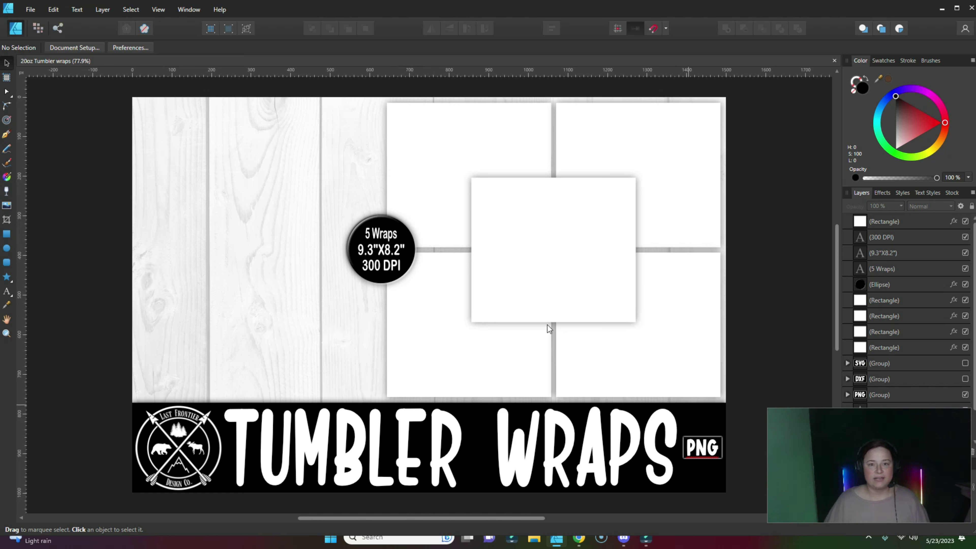
Place the Floral tumbler 5 image from Downloads inside the upper-left white rectangle, sized to fill it
{"action": "left_click", "coordinate": [524, 129]}
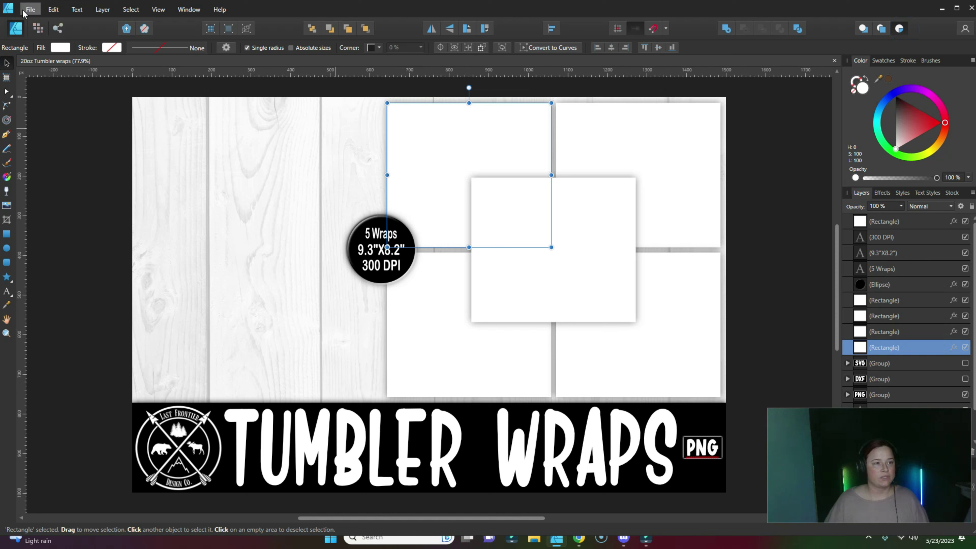
{"action": "left_click", "coordinate": [899, 30]}
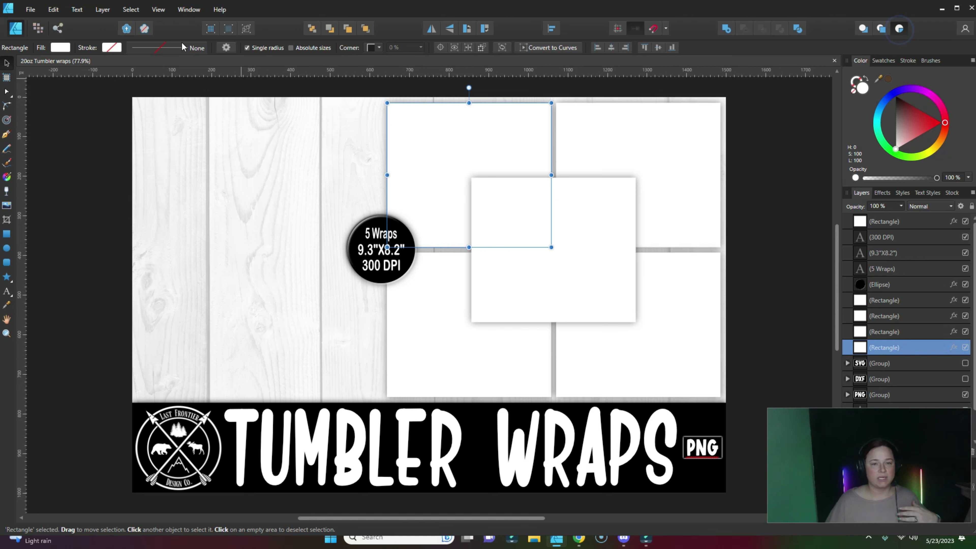
{"action": "left_click", "coordinate": [30, 9]}
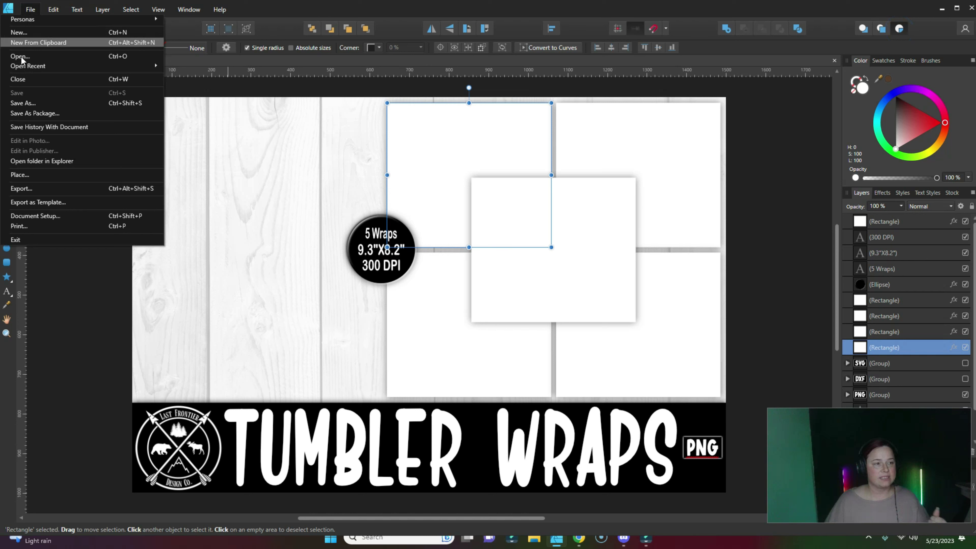
{"action": "left_click", "coordinate": [17, 175]}
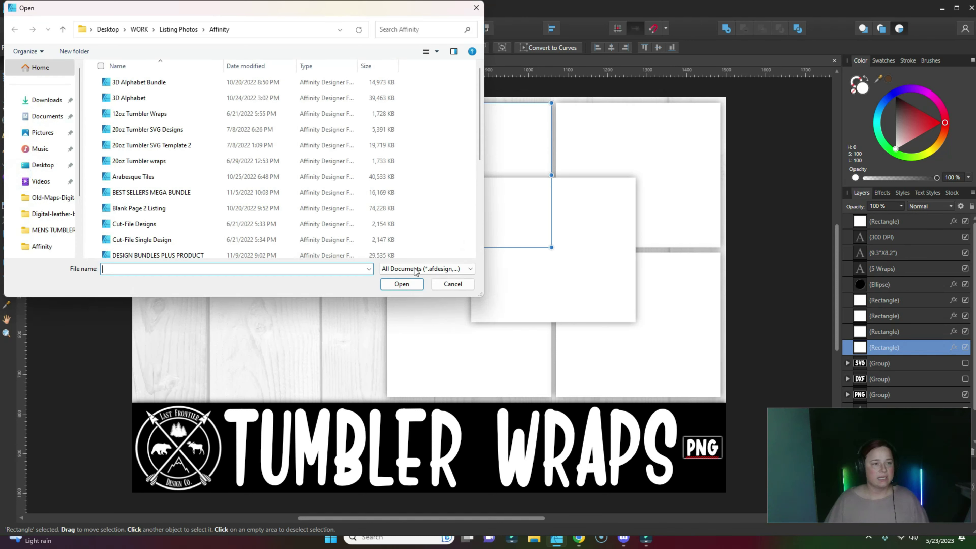
{"action": "left_click", "coordinate": [55, 102]}
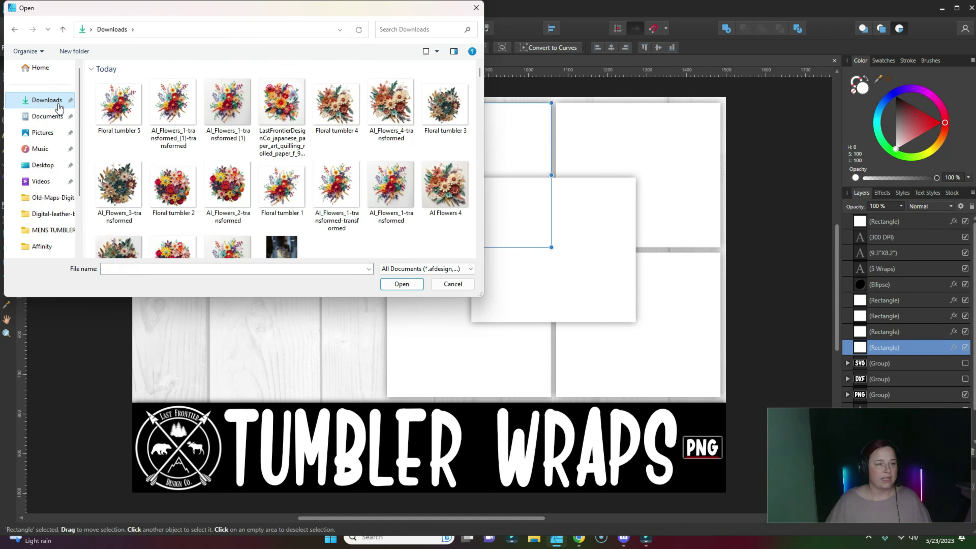
{"action": "double_click", "coordinate": [118, 113]}
{"action": "left_click_drag", "start_coordinate": [385, 101], "coordinate": [558, 246]}
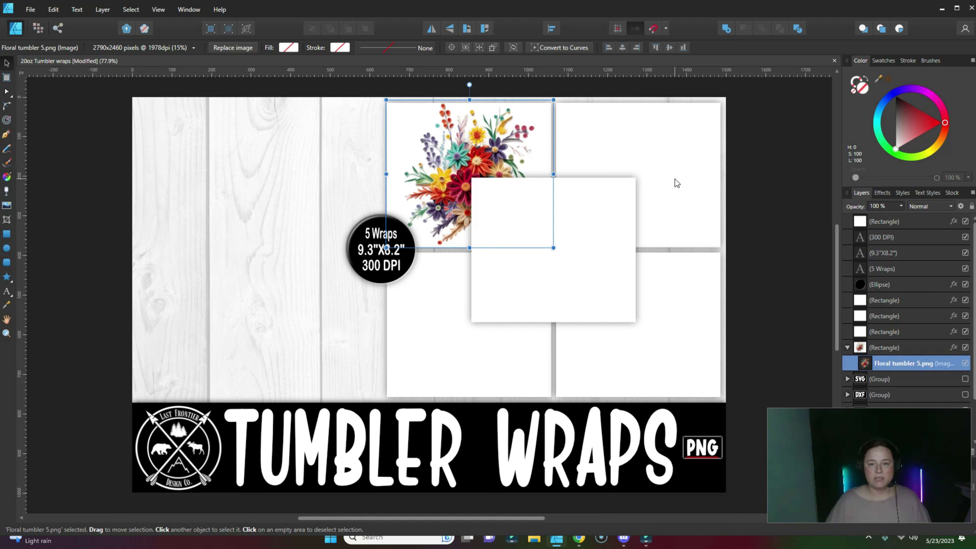
Place the Floral tumbler 4 image inside the upper-right white rectangle, sized to fill it
{"action": "left_click", "coordinate": [677, 183]}
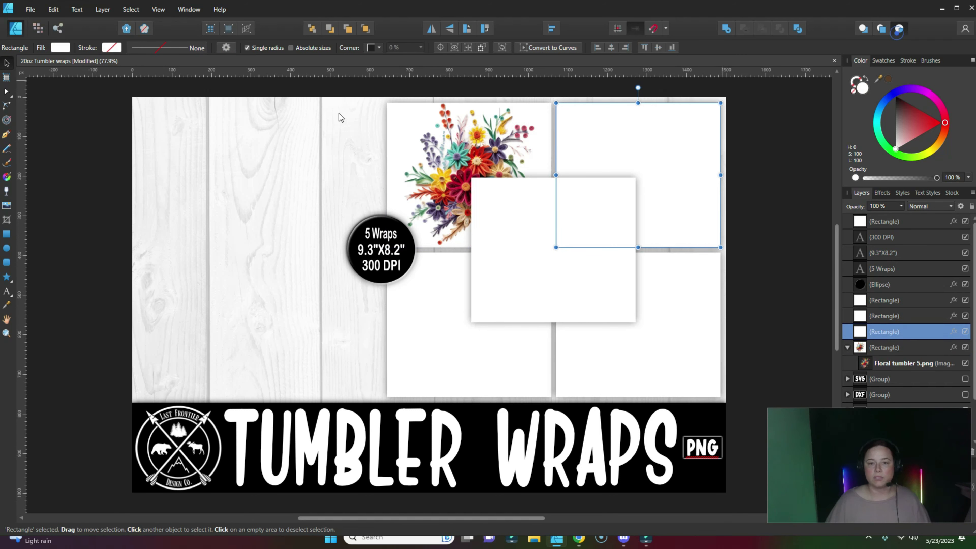
{"action": "left_click", "coordinate": [30, 10]}
{"action": "left_click", "coordinate": [38, 177]}
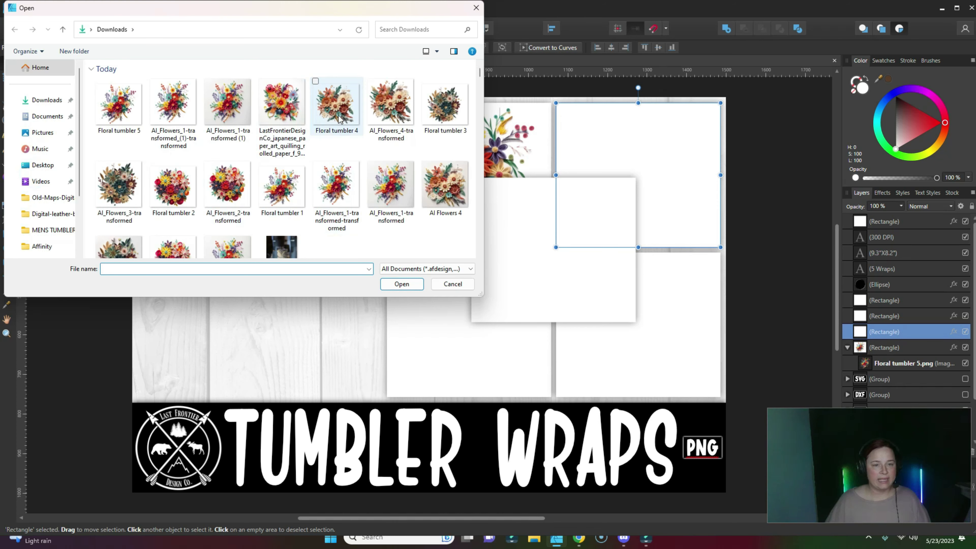
{"action": "double_click", "coordinate": [337, 114]}
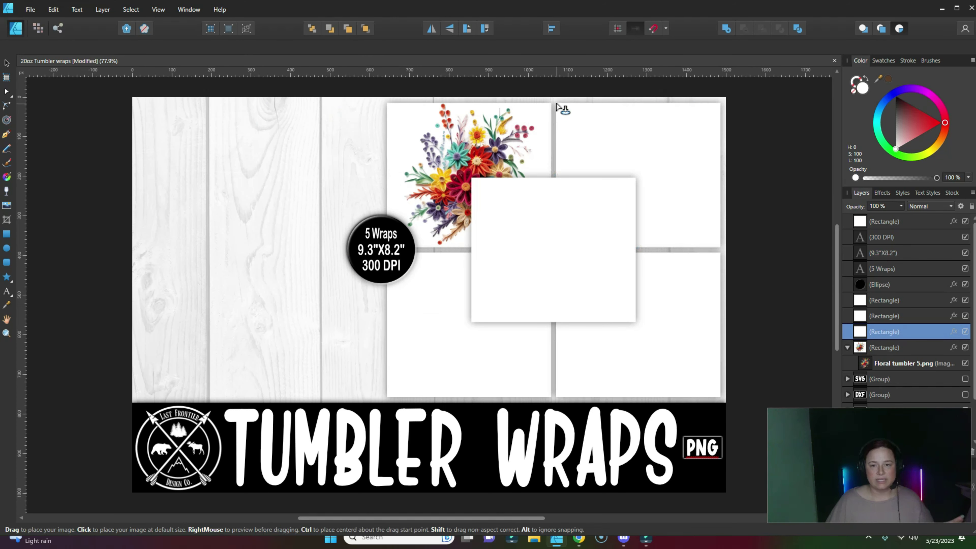
{"action": "left_click_drag", "start_coordinate": [556, 101], "coordinate": [732, 235]}
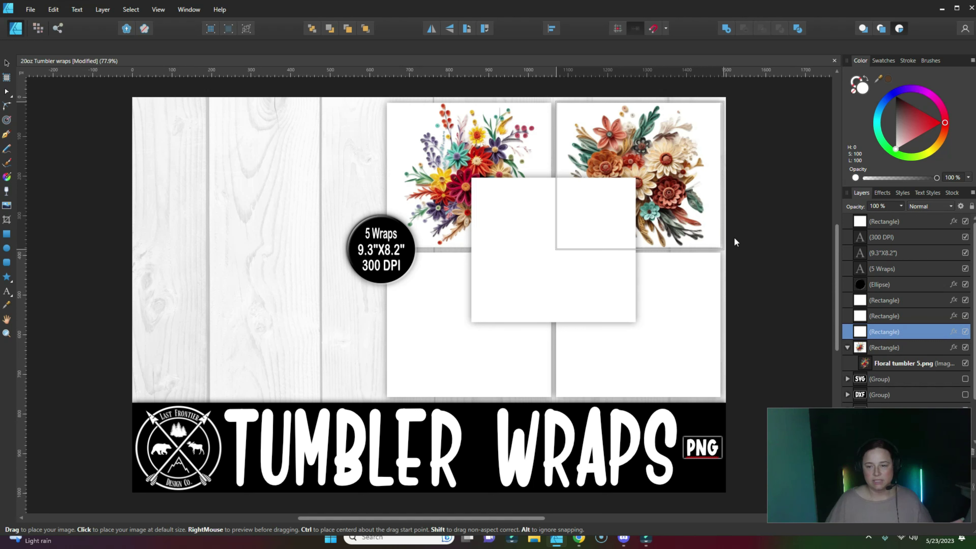
Place the Floral tumbler 3 image inside the lower-left white rectangle, sized to fill it
{"action": "left_click", "coordinate": [433, 358]}
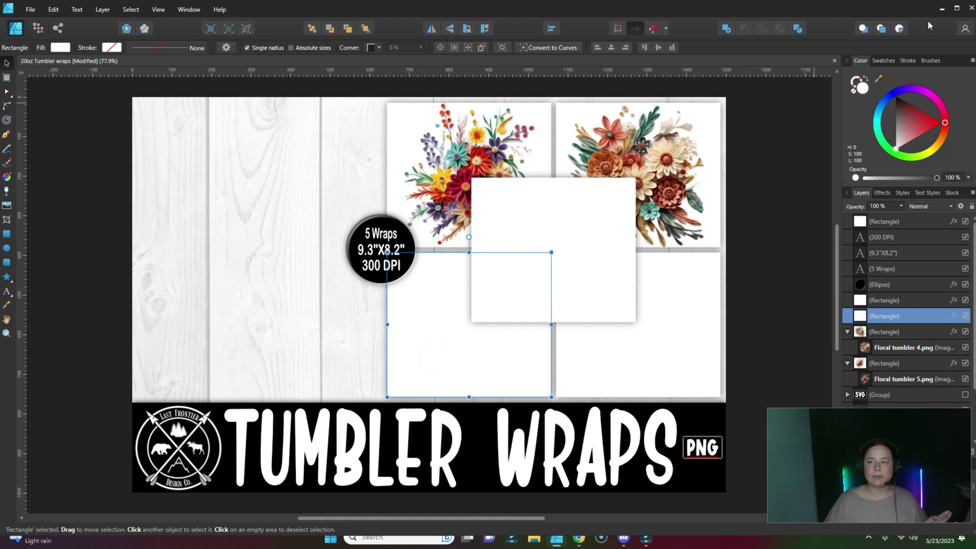
{"action": "left_click", "coordinate": [31, 9]}
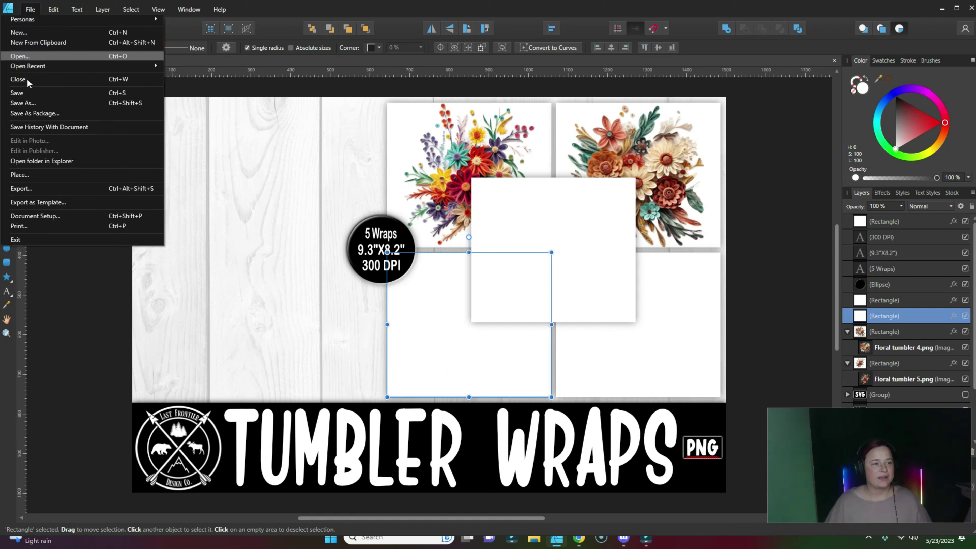
{"action": "left_click", "coordinate": [20, 175]}
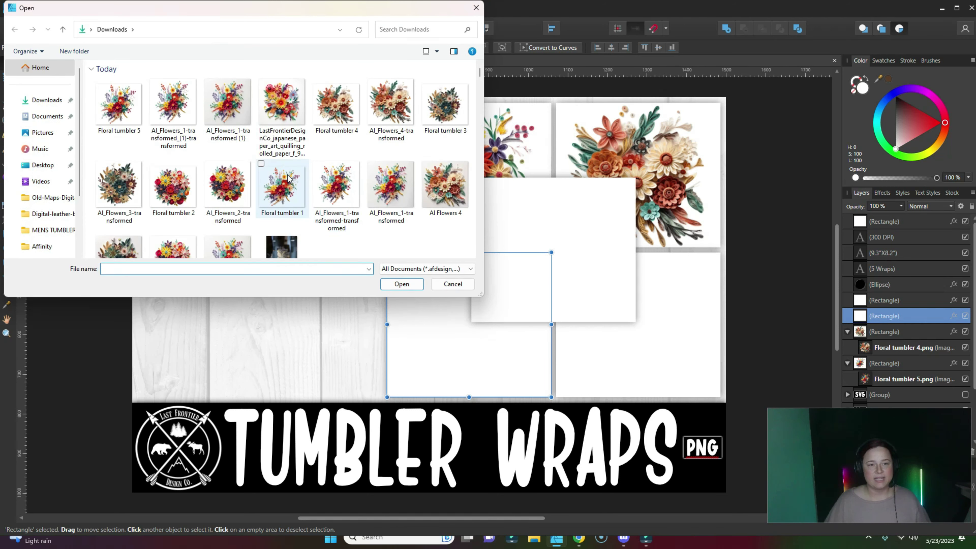
{"action": "double_click", "coordinate": [425, 117]}
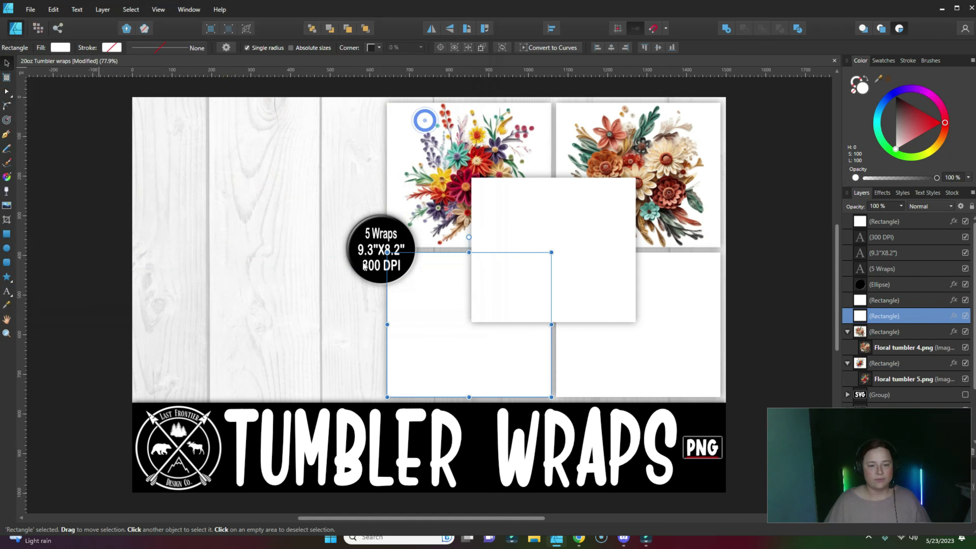
{"action": "left_click_drag", "start_coordinate": [386, 252], "coordinate": [552, 404]}
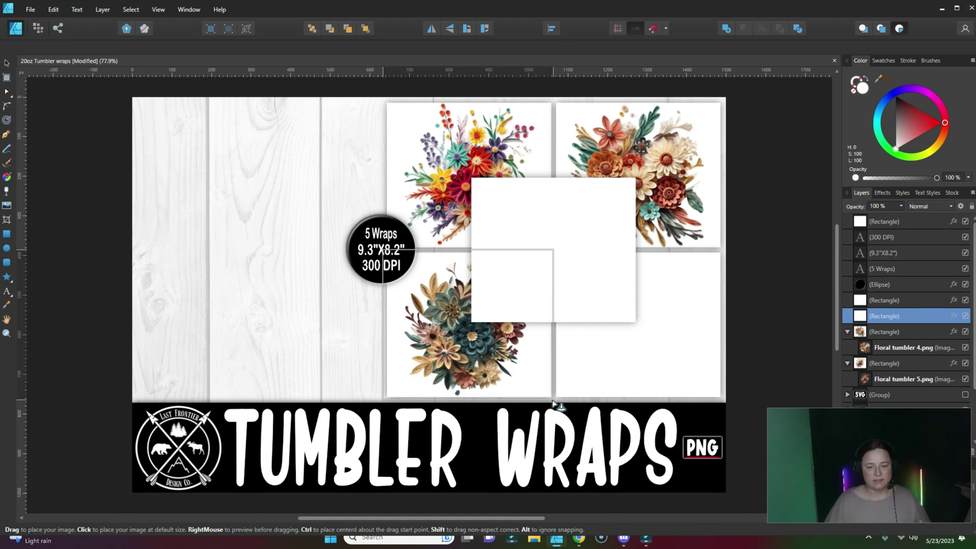
Place Floral tumbler 2 inside the lower-right white rectangle and the Floral_tumbler_5-transformed image inside the center one
{"action": "left_click", "coordinate": [679, 324]}
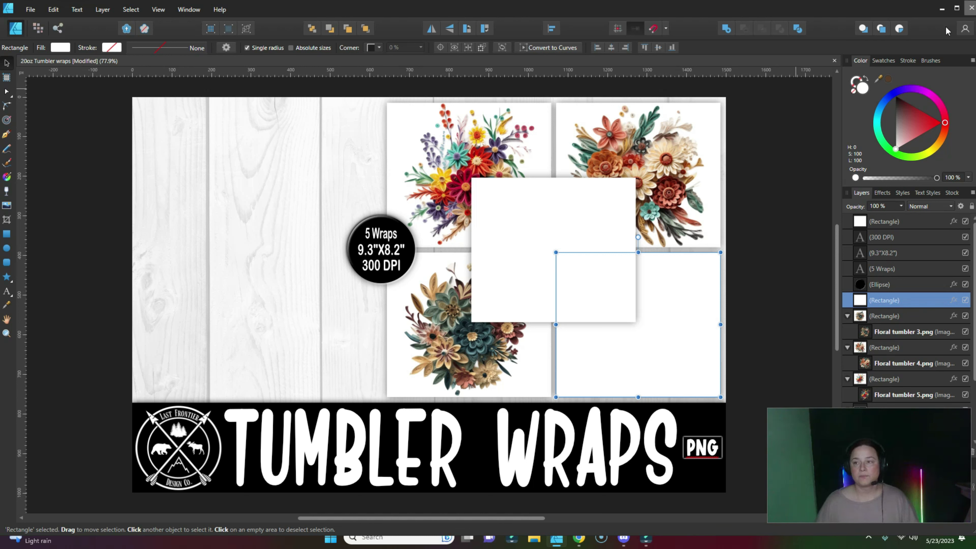
{"action": "left_click", "coordinate": [30, 9]}
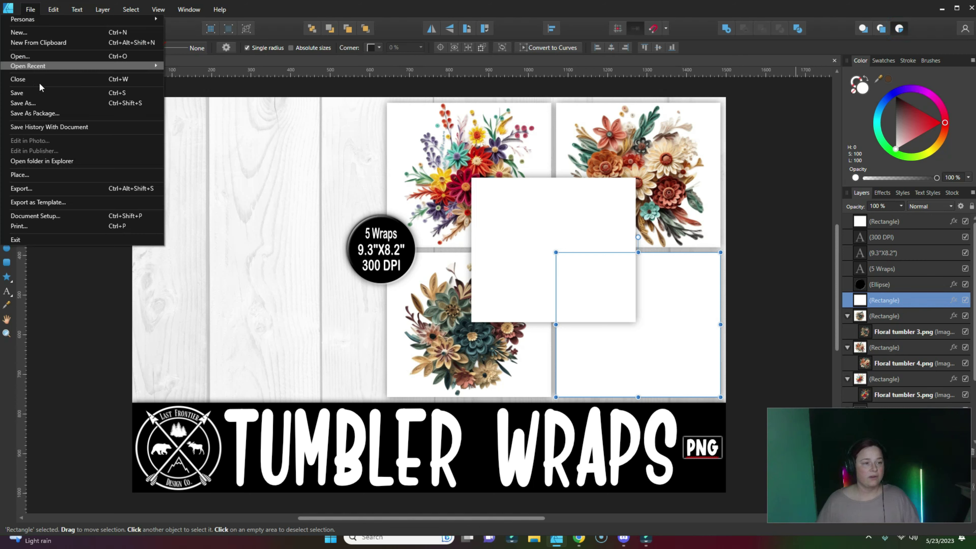
{"action": "left_click", "coordinate": [17, 175]}
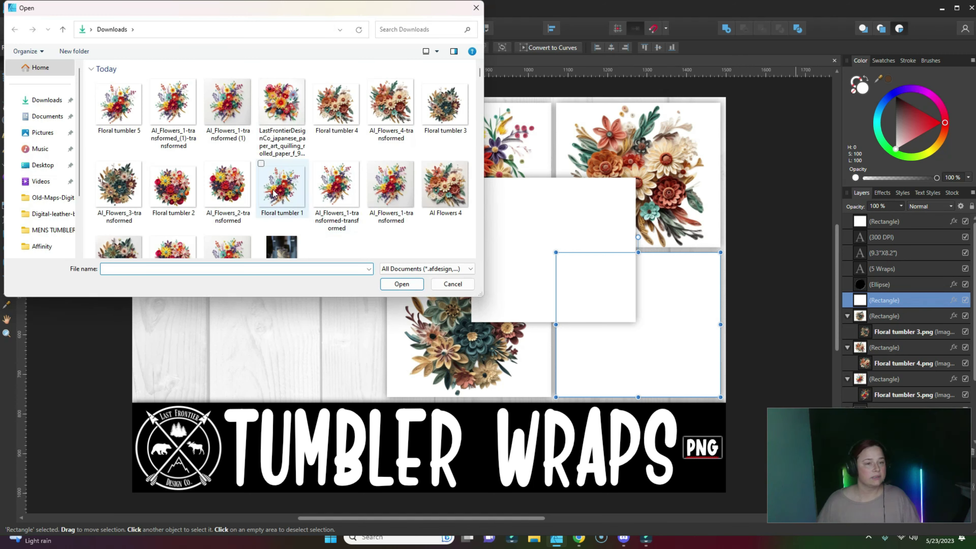
{"action": "double_click", "coordinate": [187, 196]}
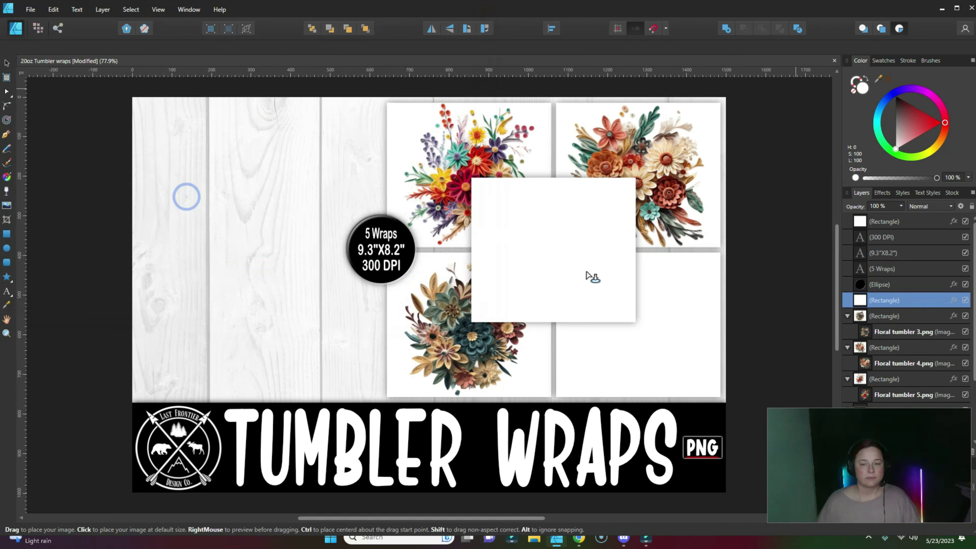
{"action": "left_click_drag", "start_coordinate": [555, 250], "coordinate": [727, 404]}
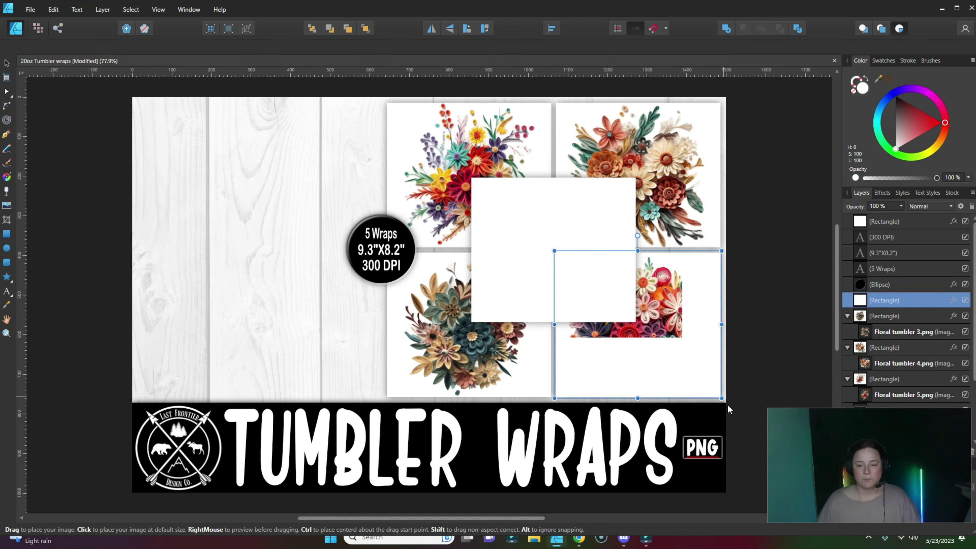
{"action": "left_click", "coordinate": [543, 279]}
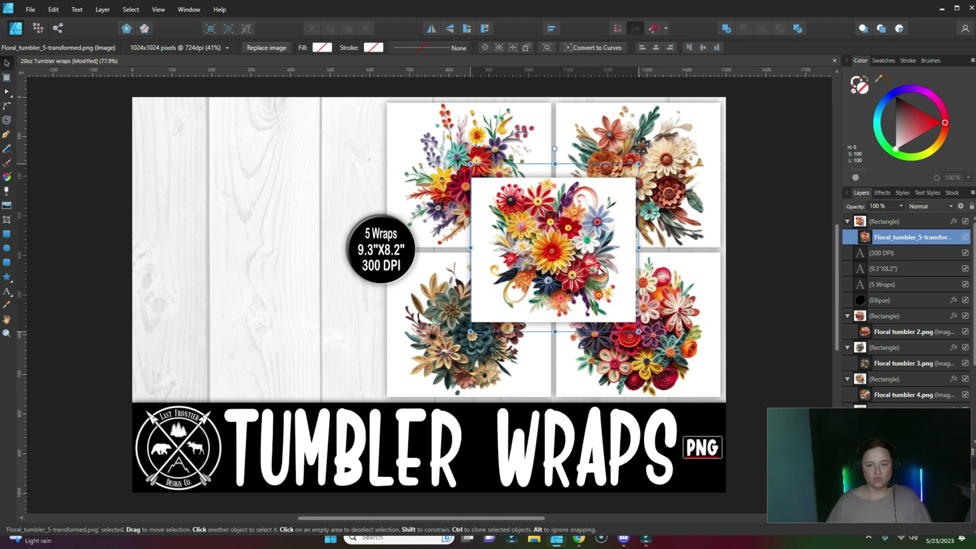
{"action": "left_click", "coordinate": [756, 229]}
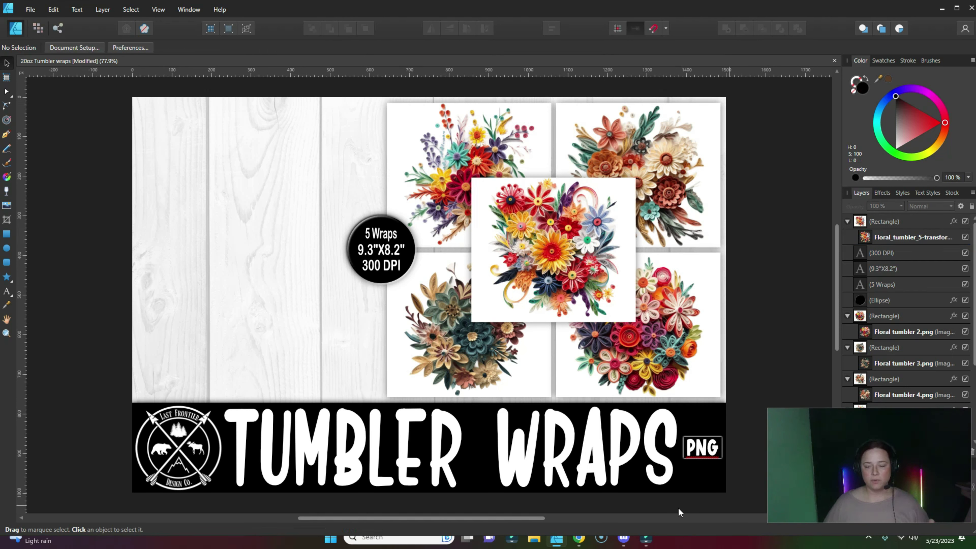
Recolor the title banner and round info badge with an orange-red (H 15, S 66, L 54) sampled from a flower in the upper-right bouquet
{"action": "left_click", "coordinate": [689, 490]}
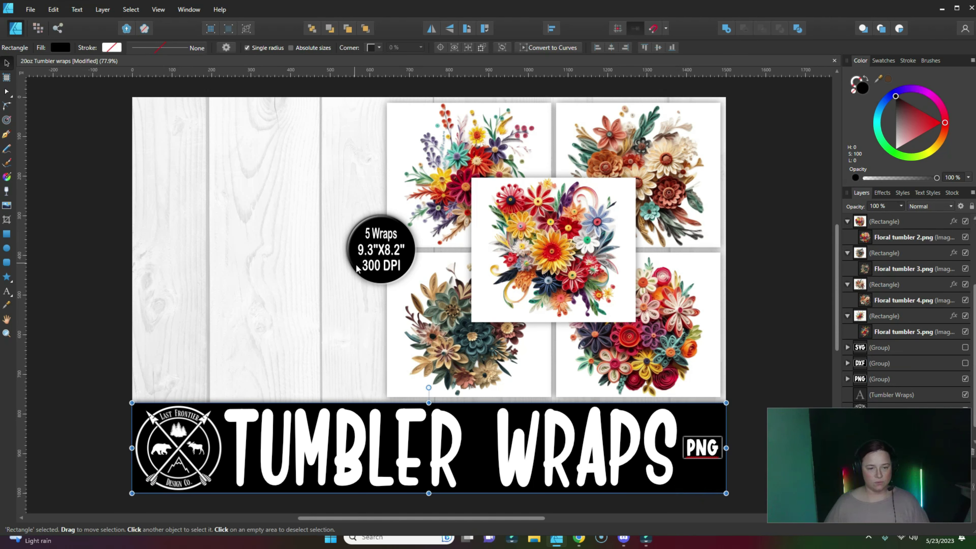
{"action": "left_click", "coordinate": [368, 281], "text": "shift"}
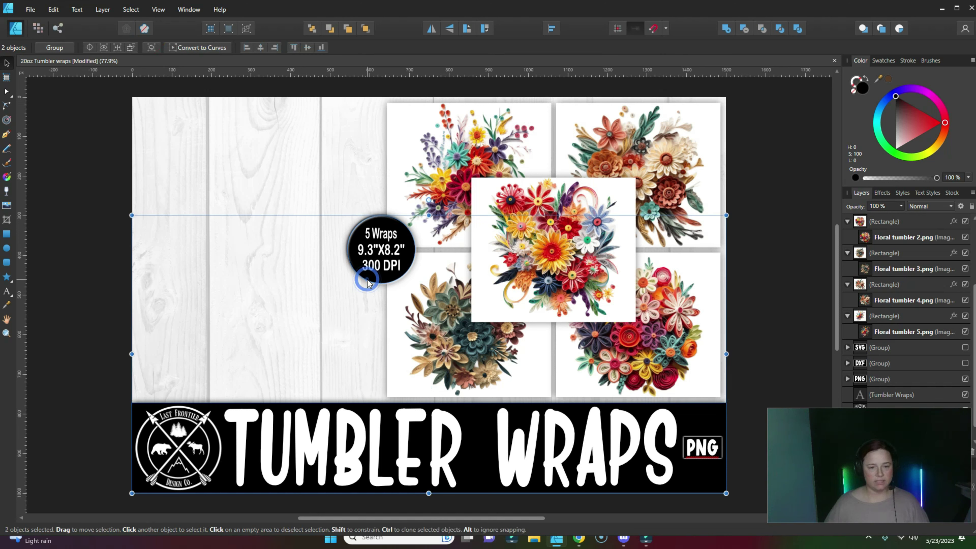
{"action": "left_click", "coordinate": [7, 306]}
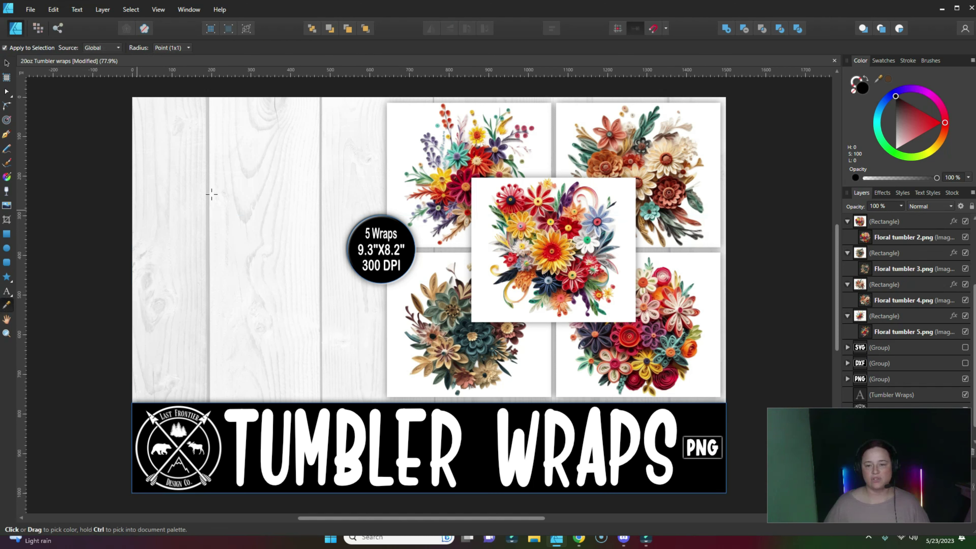
{"action": "left_click", "coordinate": [568, 200]}
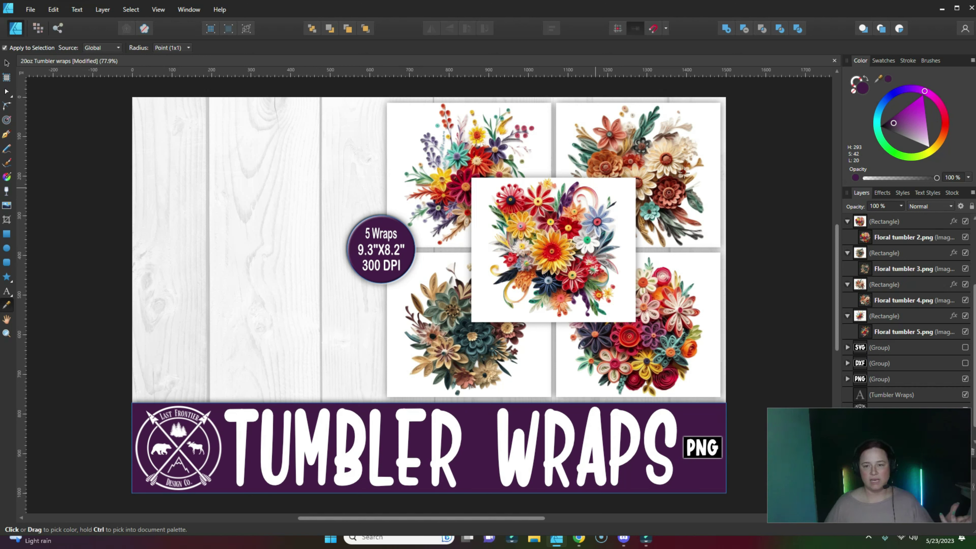
{"action": "left_click", "coordinate": [670, 176]}
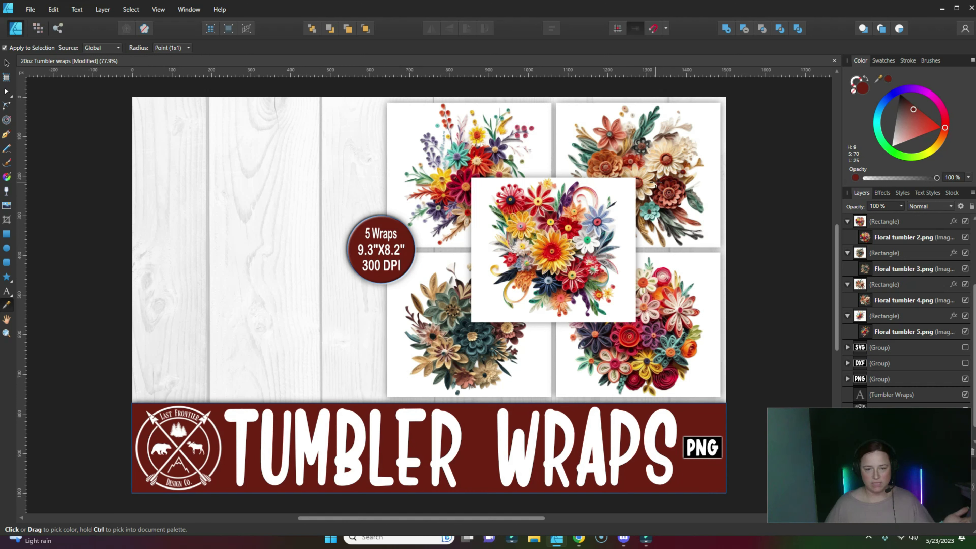
{"action": "left_click", "coordinate": [658, 154]}
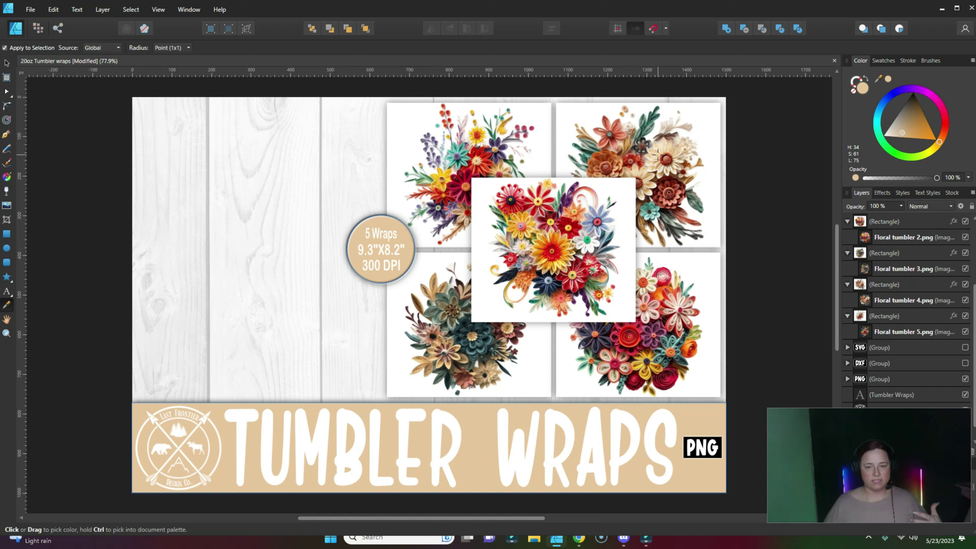
{"action": "left_click", "coordinate": [617, 135]}
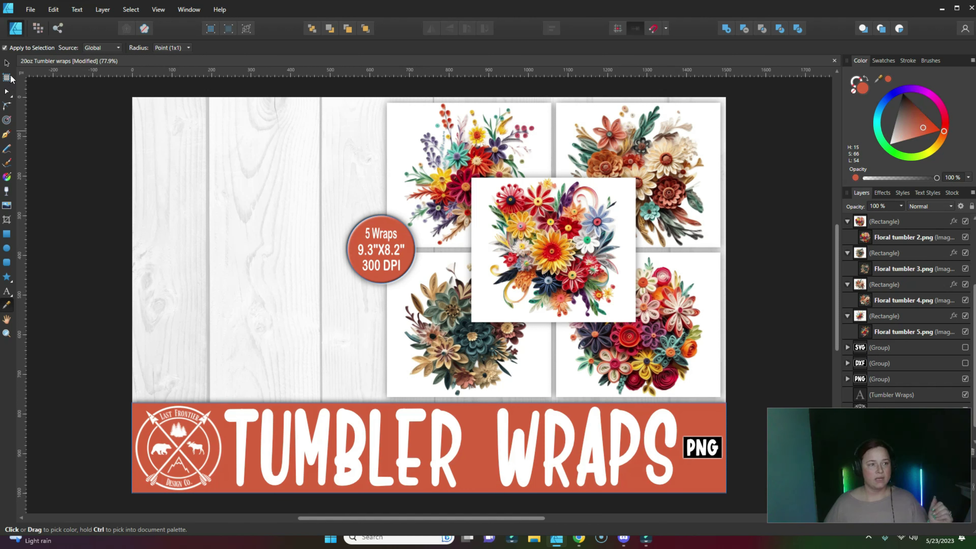
{"action": "left_click", "coordinate": [6, 62]}
{"action": "left_click", "coordinate": [766, 255]}
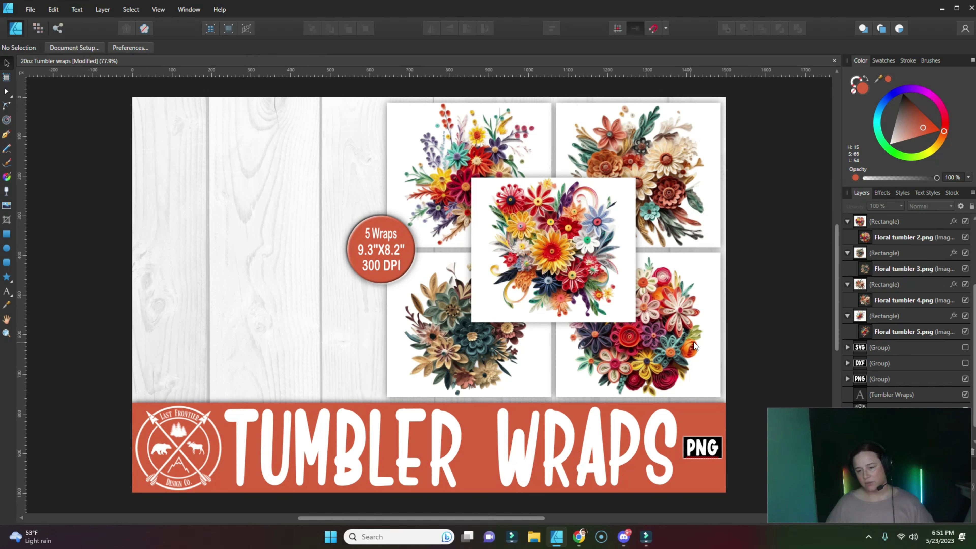
Switch to Placeit in the browser, return to the tumbler search results and open the skinny tumbler with splashing water mockup
{"action": "left_click", "coordinate": [579, 537]}
{"action": "left_click", "coordinate": [687, 5]}
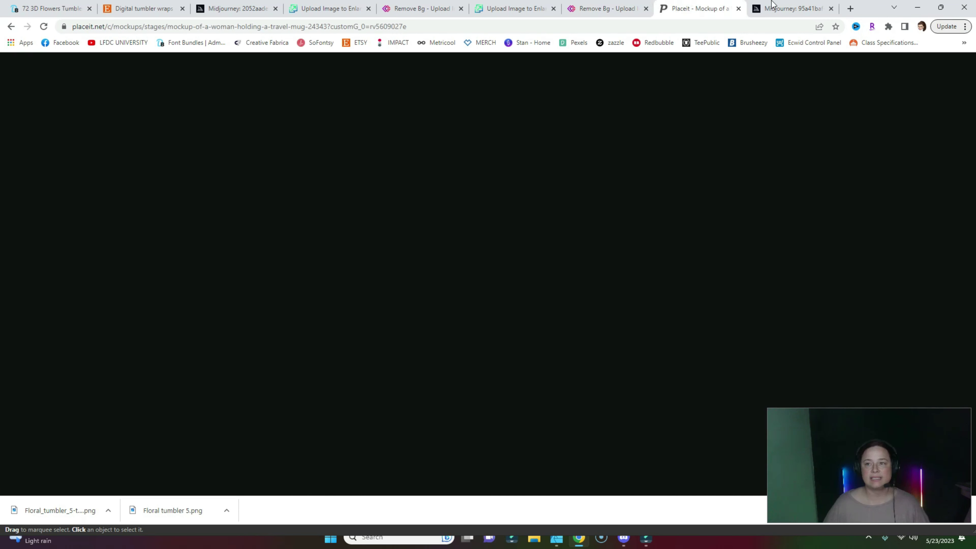
{"action": "scroll", "coordinate": [224, 325], "scroll_direction": "up", "scroll_amount": 3}
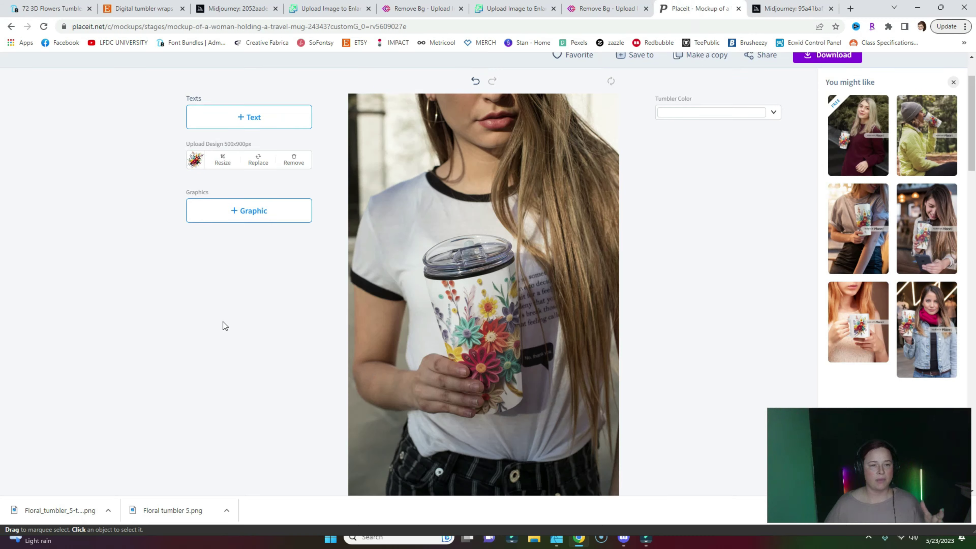
{"action": "left_click", "coordinate": [11, 27]}
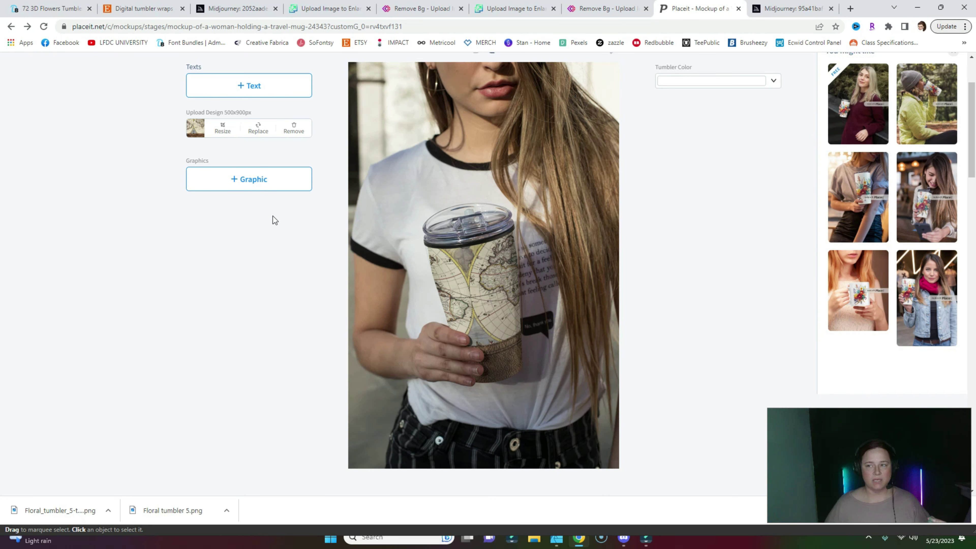
{"action": "left_click", "coordinate": [11, 27]}
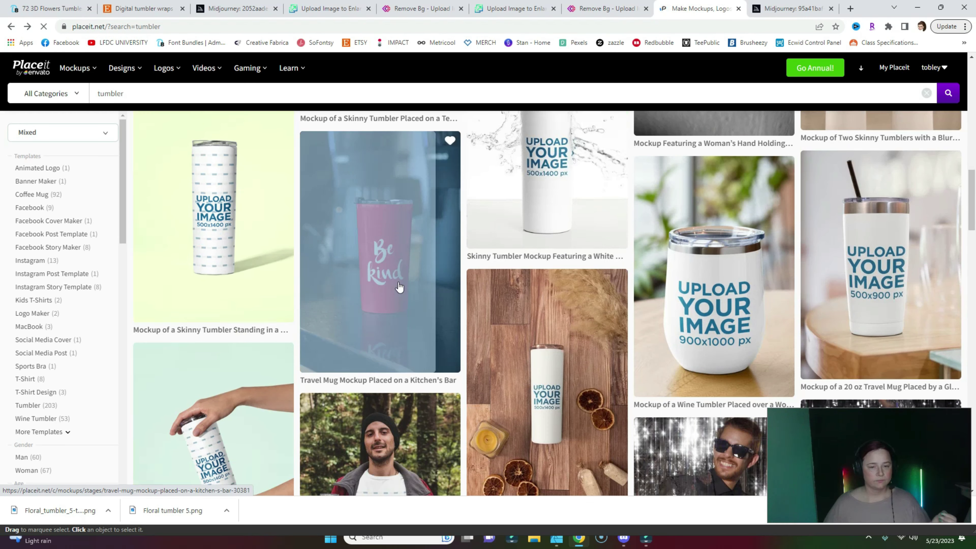
{"action": "scroll", "coordinate": [400, 287], "scroll_direction": "up", "scroll_amount": 8}
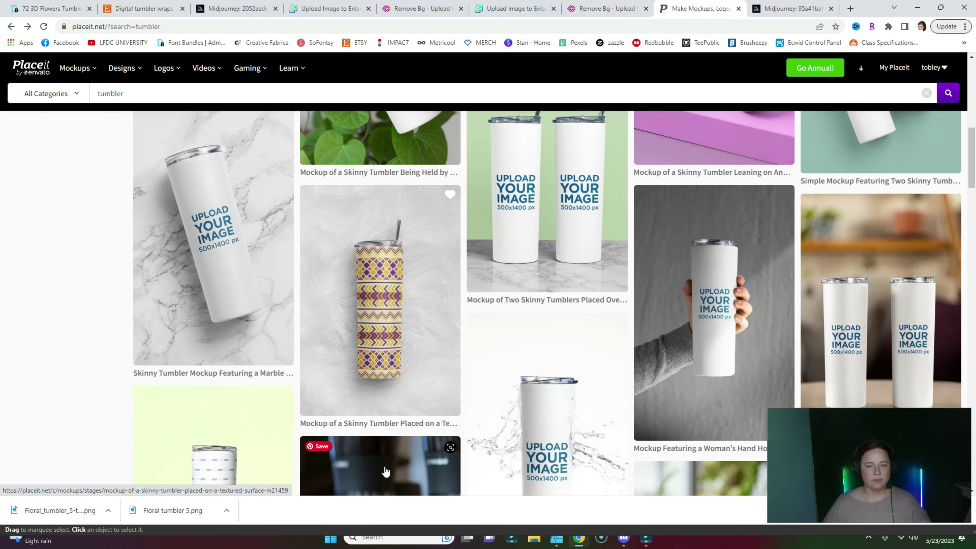
{"action": "scroll", "coordinate": [388, 455], "scroll_direction": "down", "scroll_amount": 15}
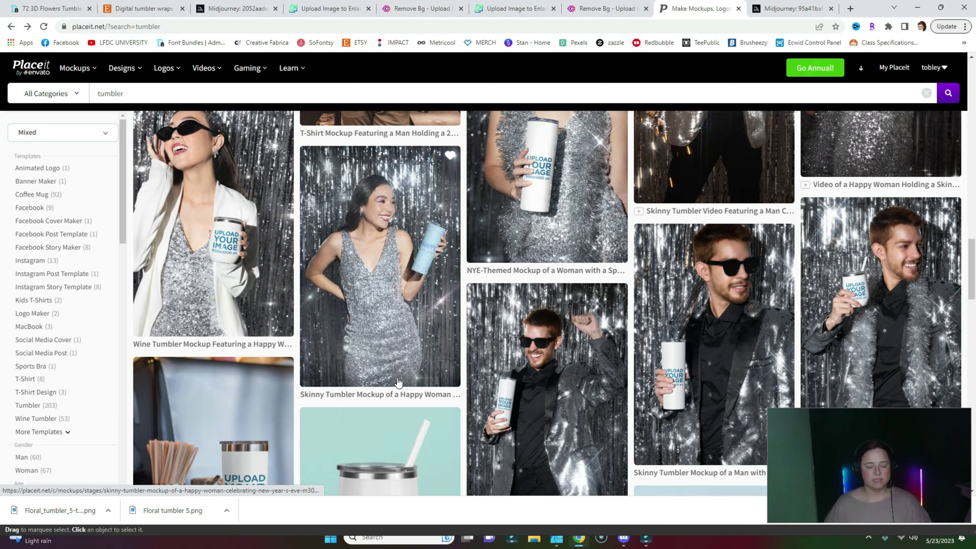
{"action": "scroll", "coordinate": [400, 379], "scroll_direction": "down", "scroll_amount": 10}
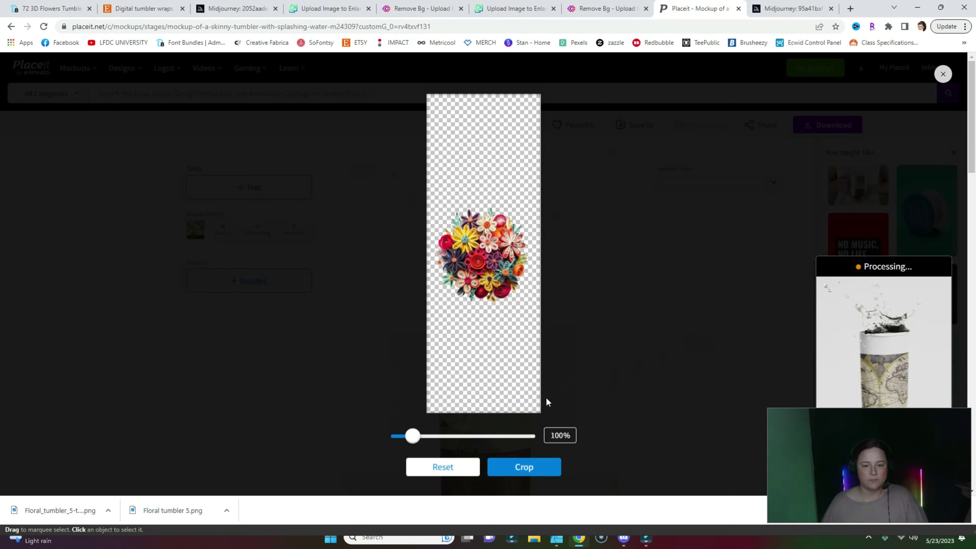
Enlarge the uploaded floral design to 292%, shift it slightly down in the crop frame, and apply the crop to the mockup
{"action": "left_click", "coordinate": [412, 435]}
{"action": "left_click_drag", "start_coordinate": [412, 435], "coordinate": [471, 435]}
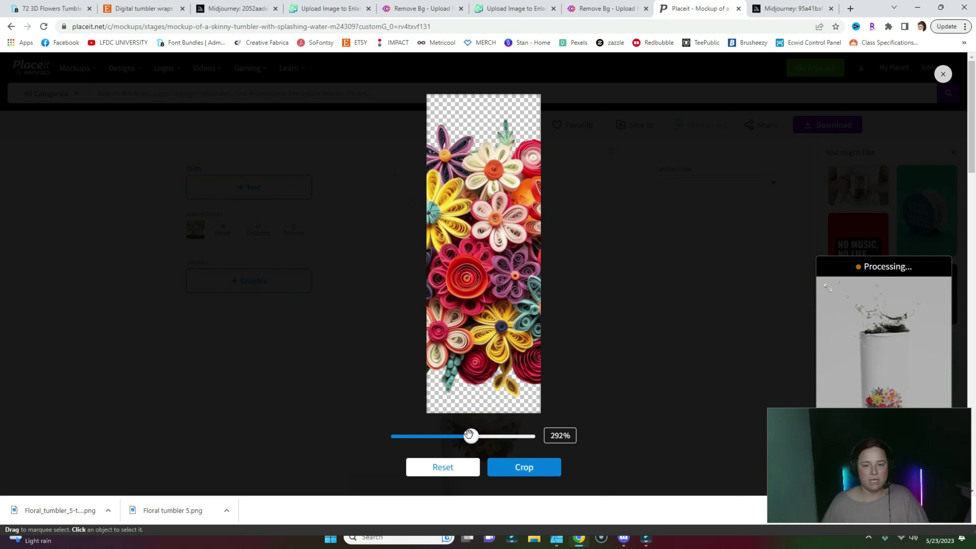
{"action": "mouse_move", "coordinate": [517, 339]}
{"action": "left_mouse_down"}
{"action": "mouse_move", "coordinate": [500, 339]}
{"action": "mouse_move", "coordinate": [518, 342]}
{"action": "left_mouse_up"}
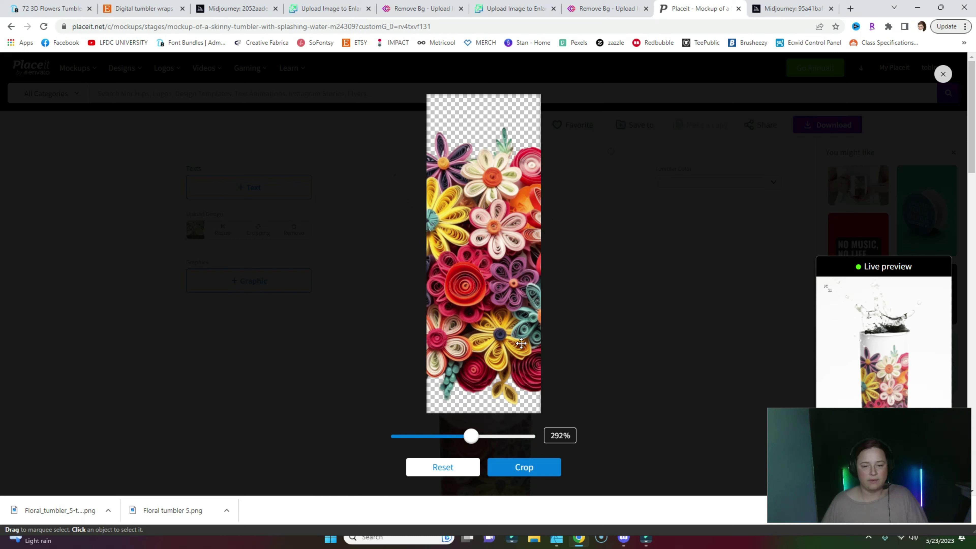
{"action": "left_click", "coordinate": [527, 468]}
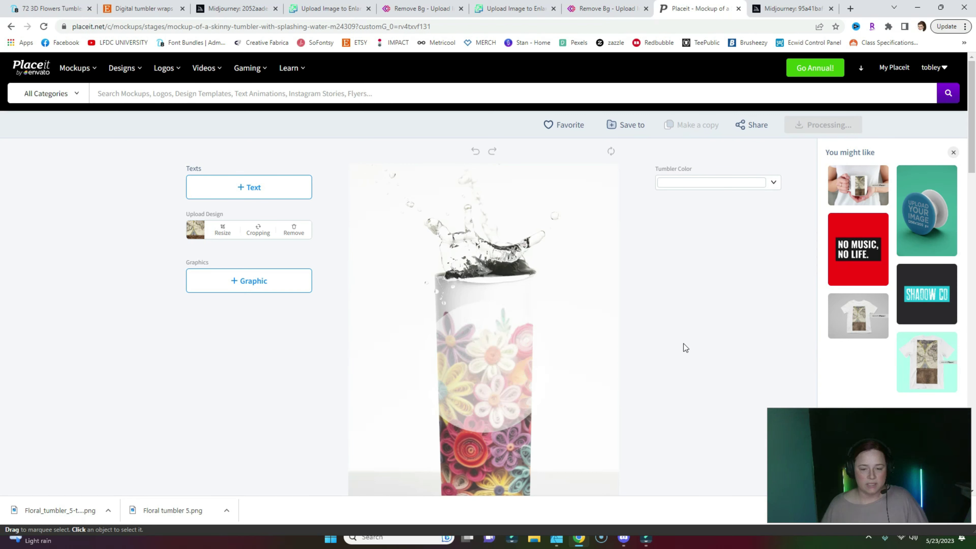
{"action": "scroll", "coordinate": [710, 345], "scroll_direction": "down", "scroll_amount": 1}
{"action": "scroll", "coordinate": [710, 345], "scroll_direction": "down", "scroll_amount": 2}
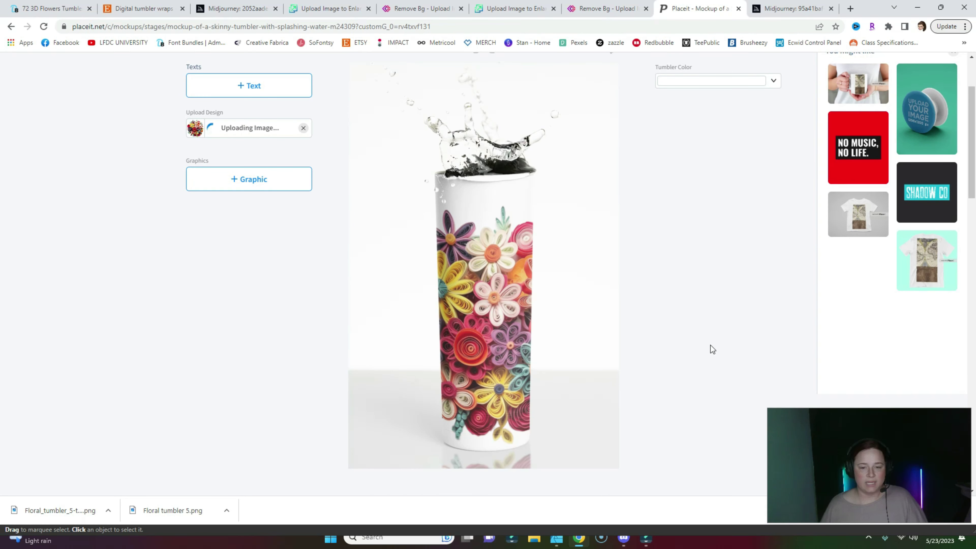
{"action": "scroll", "coordinate": [760, 316], "scroll_direction": "up", "scroll_amount": 3}
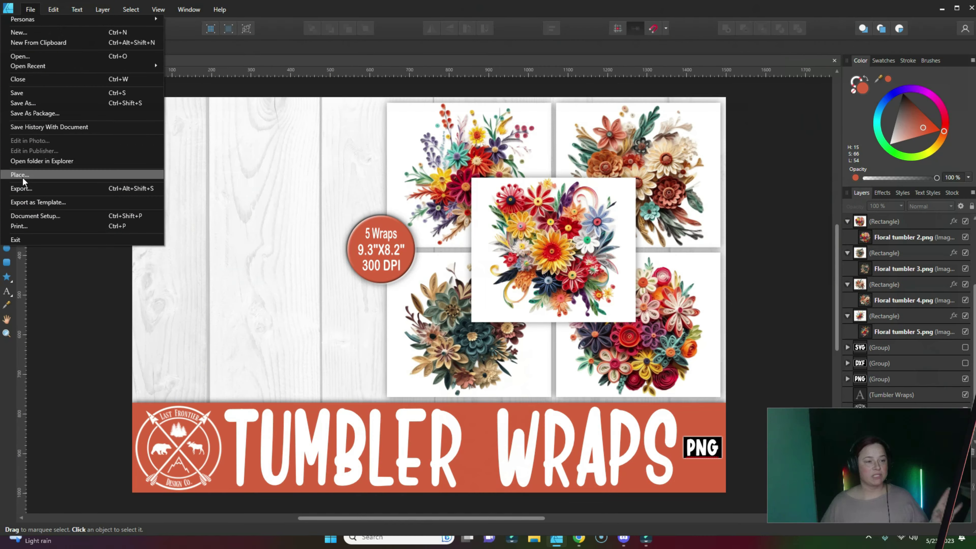
Back in Affinity, place the splashing-water skinny tumbler mockup PNG from Downloads, with the file filter set to All Documents
{"action": "left_click", "coordinate": [23, 176]}
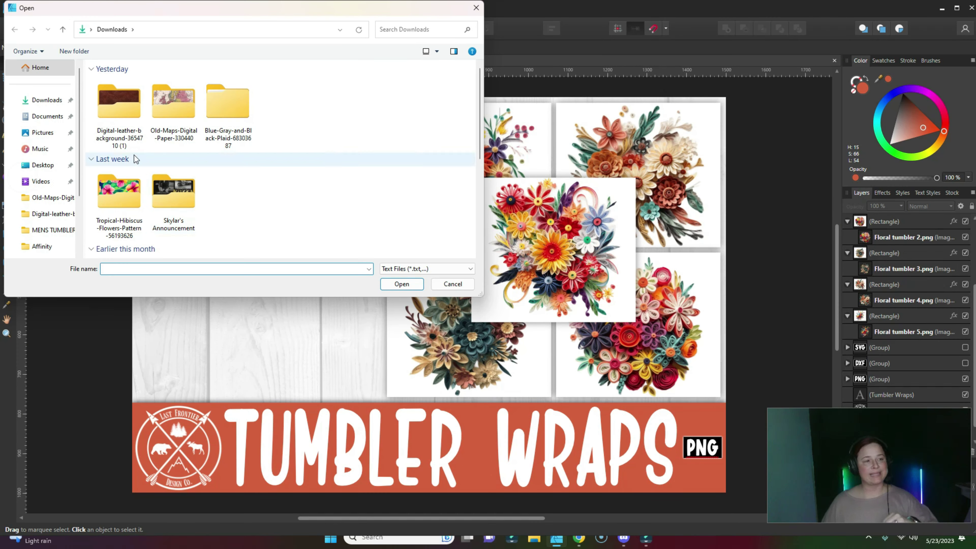
{"action": "left_click", "coordinate": [47, 101]}
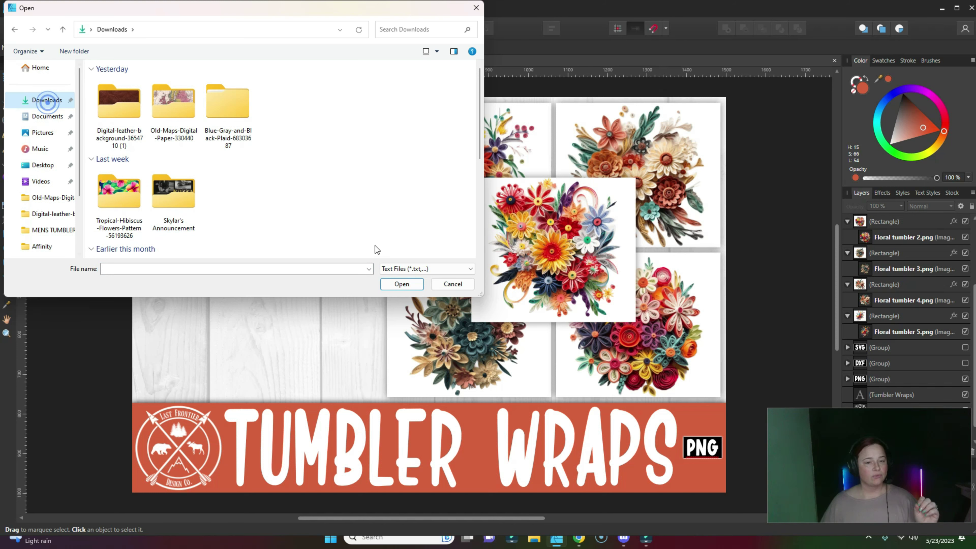
{"action": "left_click", "coordinate": [407, 269]}
{"action": "left_click", "coordinate": [418, 424]}
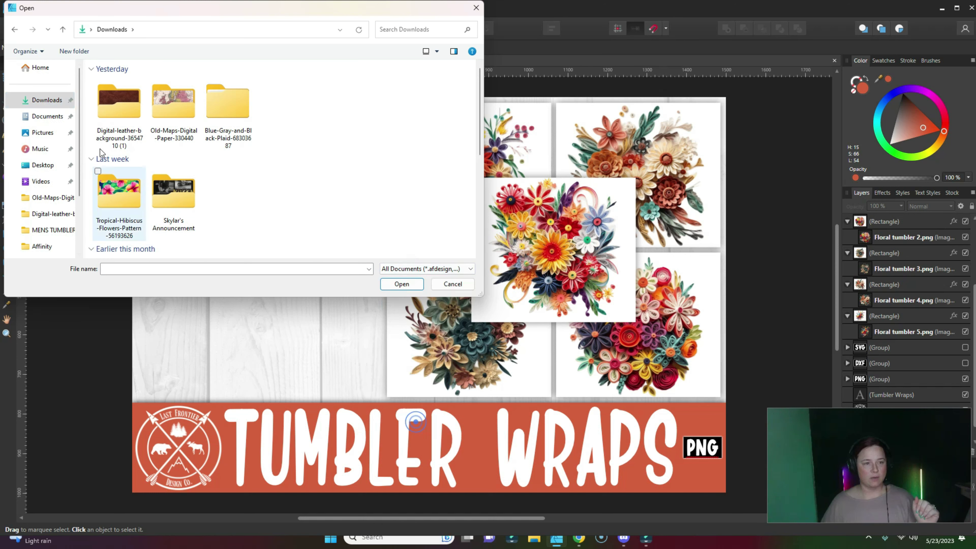
{"action": "double_click", "coordinate": [111, 102]}
{"action": "left_click_drag", "start_coordinate": [131, 99], "coordinate": [510, 392]}
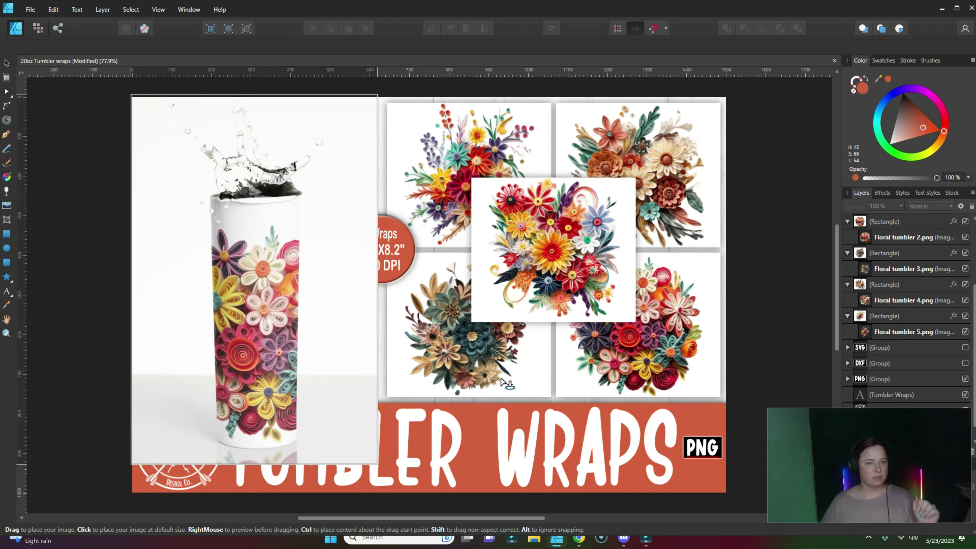
Move the tumbler mockup up and enlarge it to about 632 by 949 px to cover the empty wood area beside the wraps
{"action": "left_click_drag", "start_coordinate": [268, 357], "coordinate": [275, 316]}
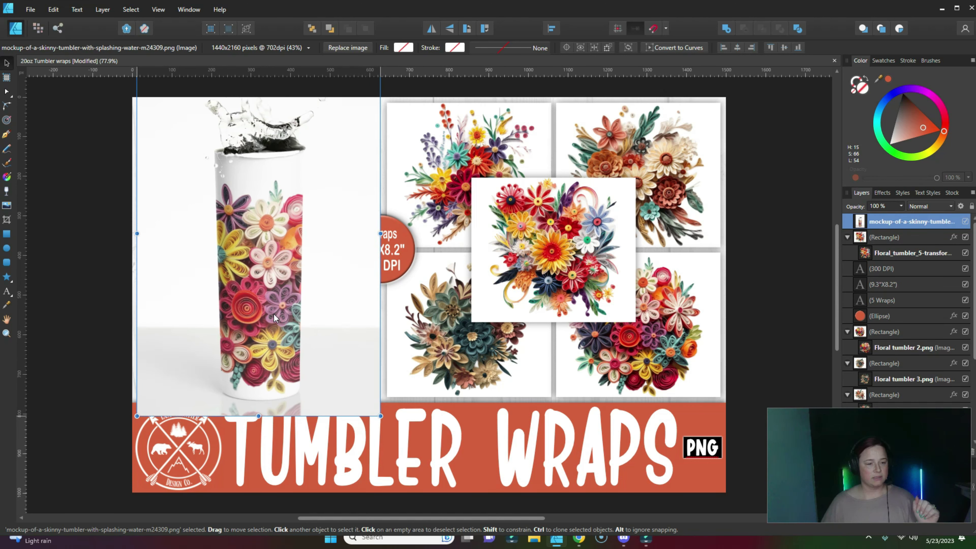
{"action": "left_click_drag", "start_coordinate": [135, 414], "coordinate": [134, 425]}
{"action": "left_click_drag", "start_coordinate": [256, 380], "coordinate": [253, 378]}
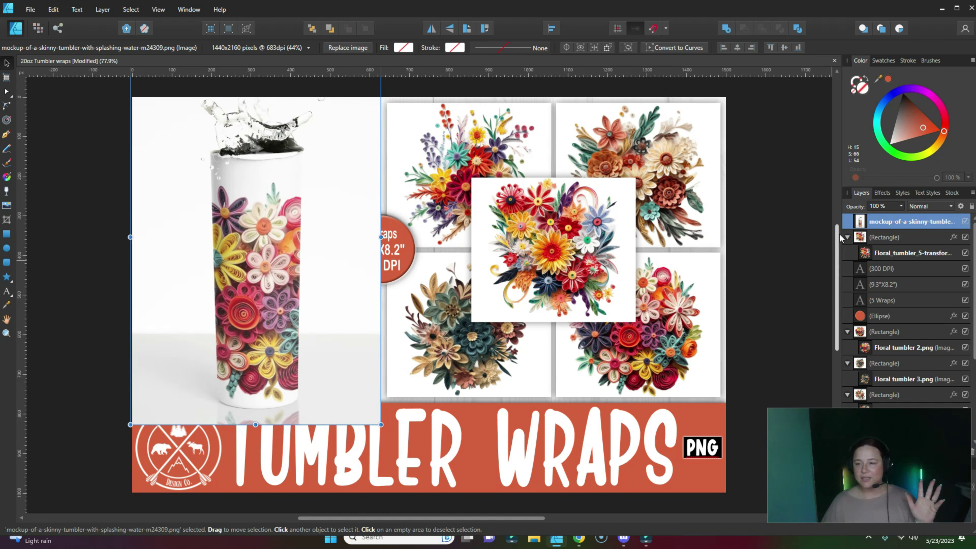
Reorder the tumbler mockup layer so it sits beneath the title banner rectangle and directly above the wood background image
{"action": "left_click_drag", "start_coordinate": [851, 222], "coordinate": [865, 454]}
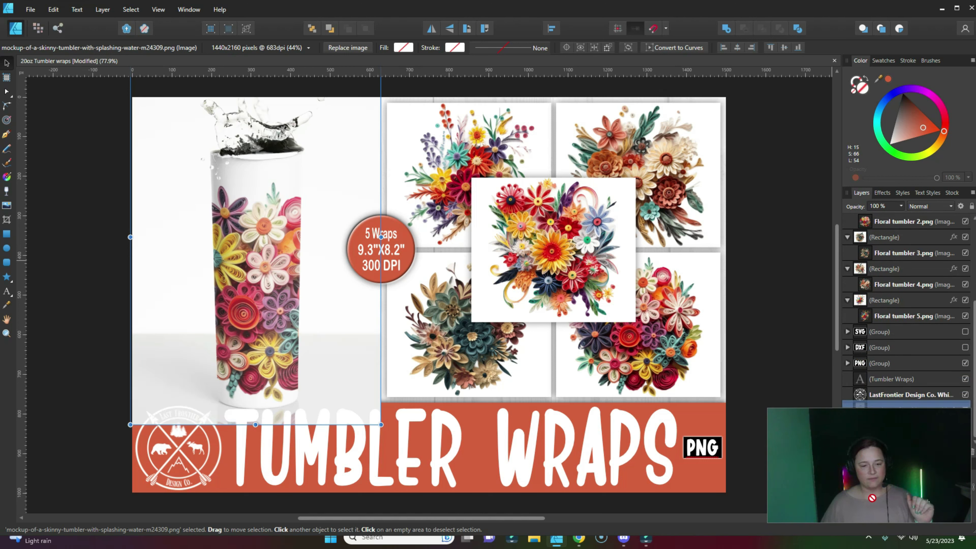
{"action": "left_click_drag", "start_coordinate": [896, 409], "coordinate": [901, 371]}
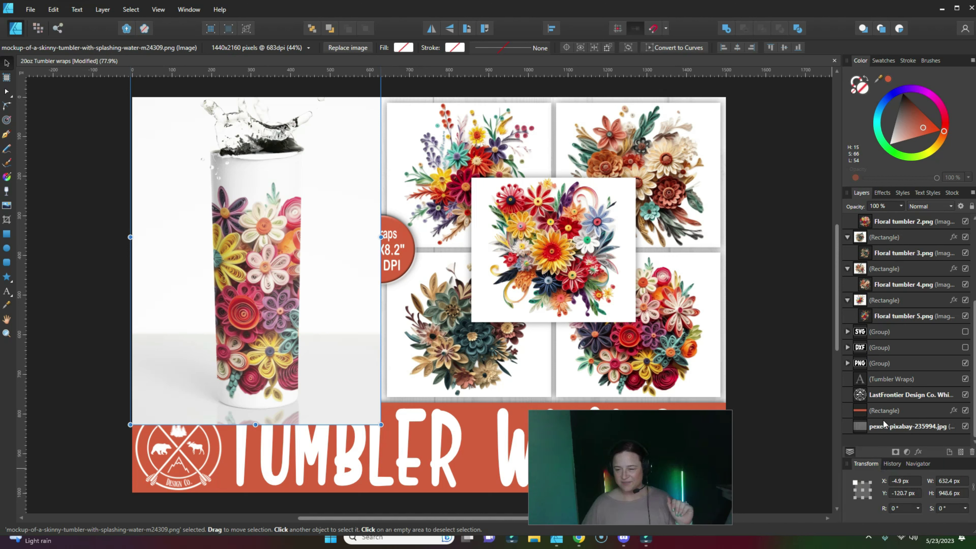
{"action": "scroll", "coordinate": [903, 307], "scroll_direction": "up", "scroll_amount": 5}
{"action": "left_click_drag", "start_coordinate": [848, 222], "coordinate": [864, 416]}
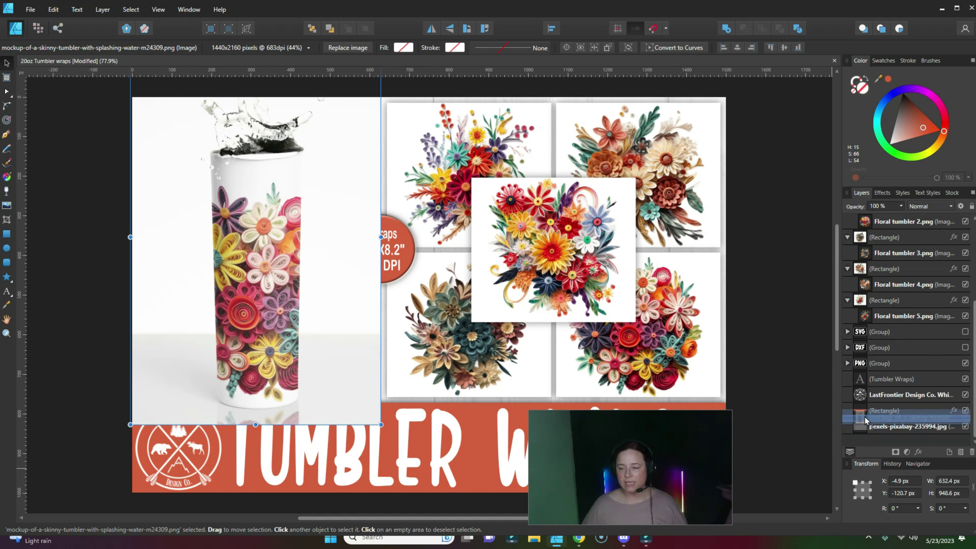
{"action": "left_click", "coordinate": [821, 400]}
{"action": "left_click_drag", "start_coordinate": [625, 493], "coordinate": [845, 496]}
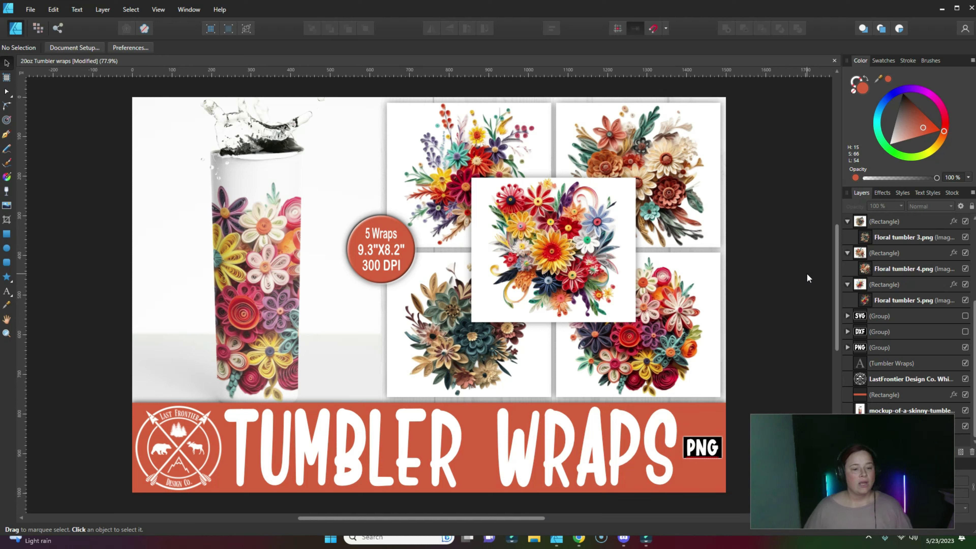
Nudge the tumbler mockup up and sideways so its outer edge lines up with the page edge, then deselect it
{"action": "left_click", "coordinate": [264, 262]}
{"action": "left_click_drag", "start_coordinate": [264, 260], "coordinate": [265, 257]}
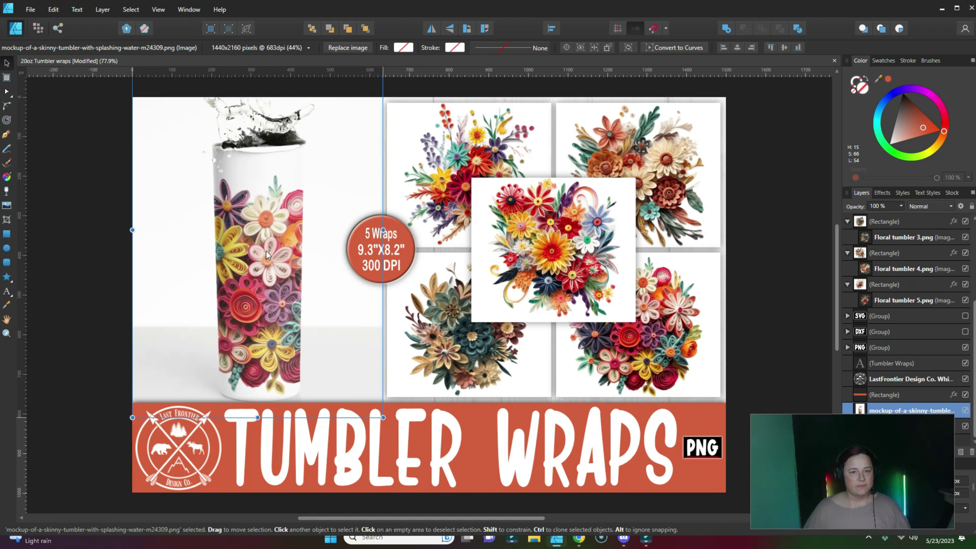
{"action": "left_click", "coordinate": [98, 235]}
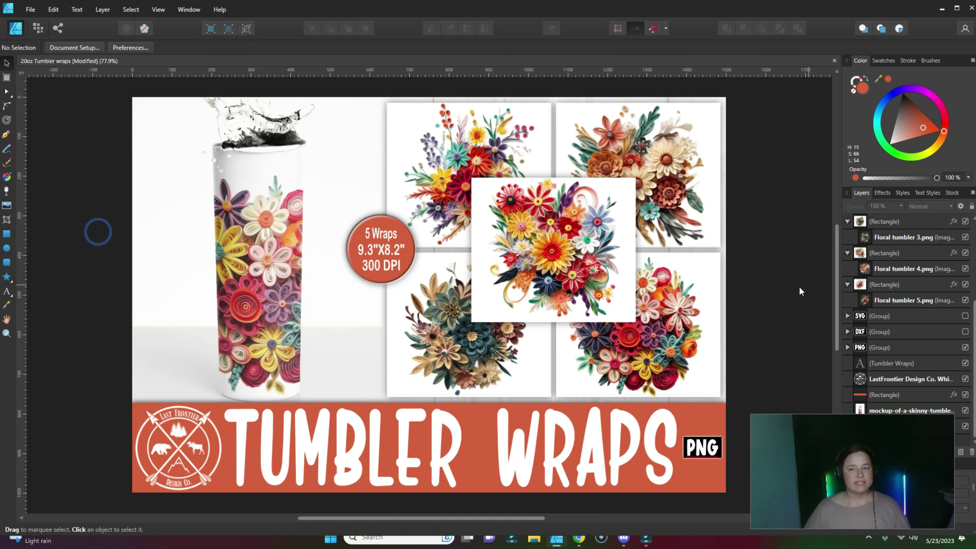